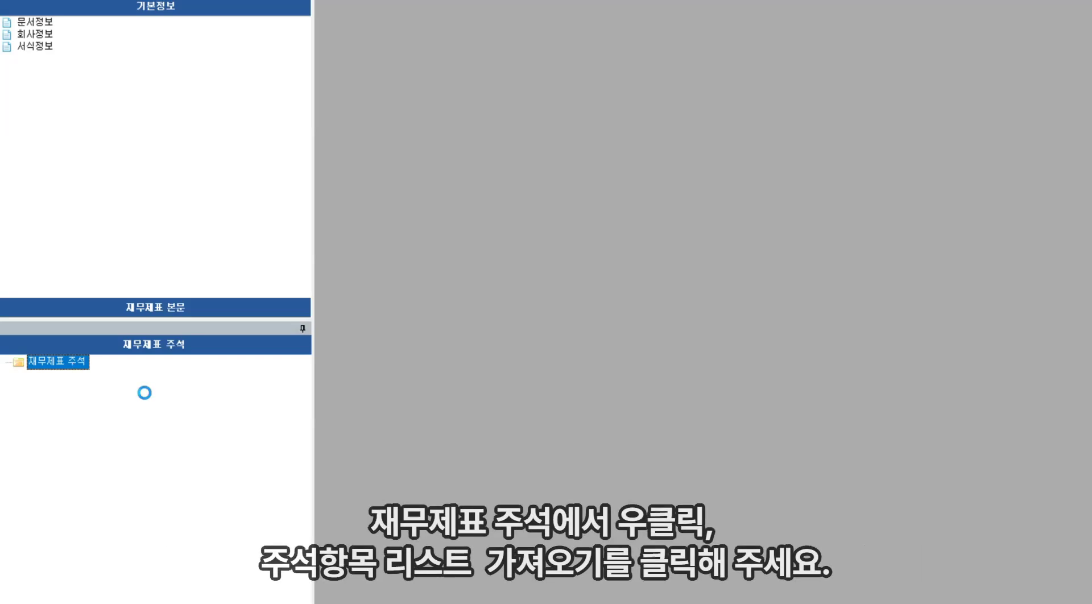
# Import the [D826385] 주석 - 재고자산 - 별도 note into 재무제표 주석 from the note item list, searching for 재고자산
pyautogui.rightClick(127, 378)
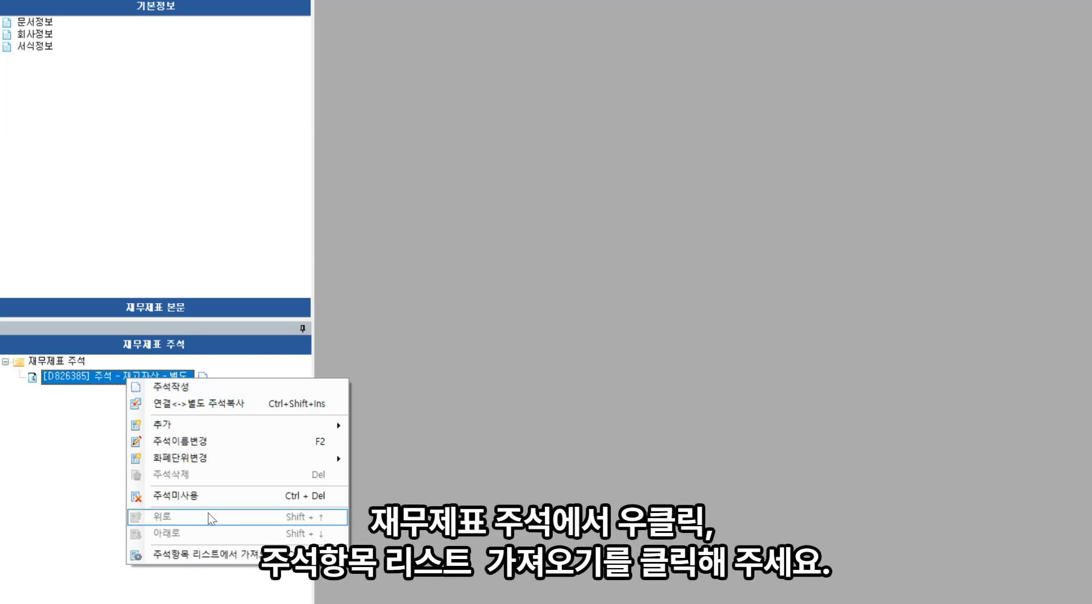
pyautogui.click(218, 555)
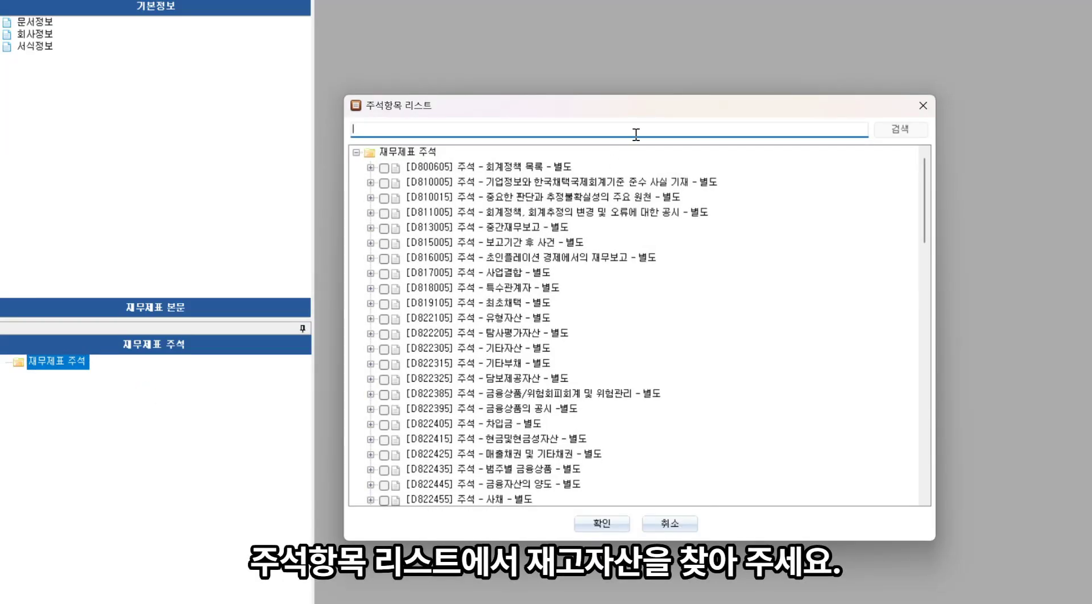
pyautogui.write('w')
pyautogui.write('고자산')
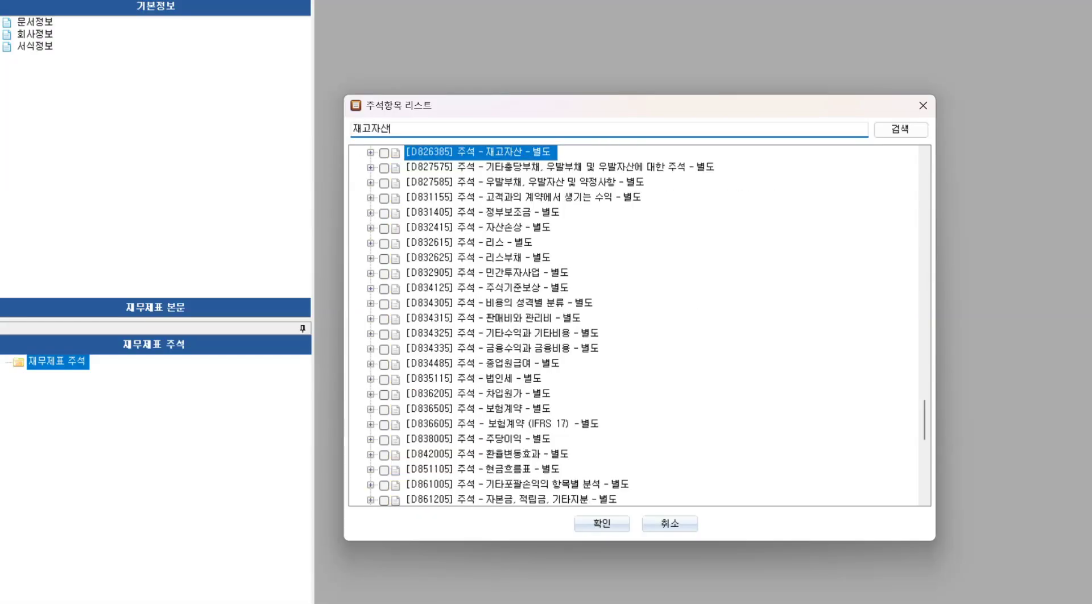
pyautogui.click(385, 153)
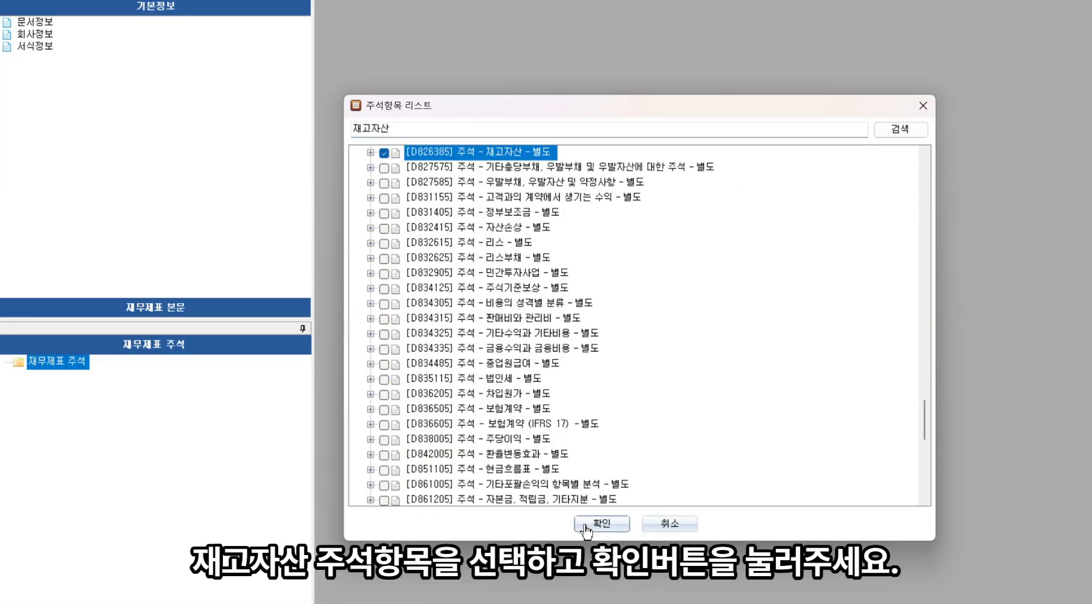
pyautogui.click(586, 524)
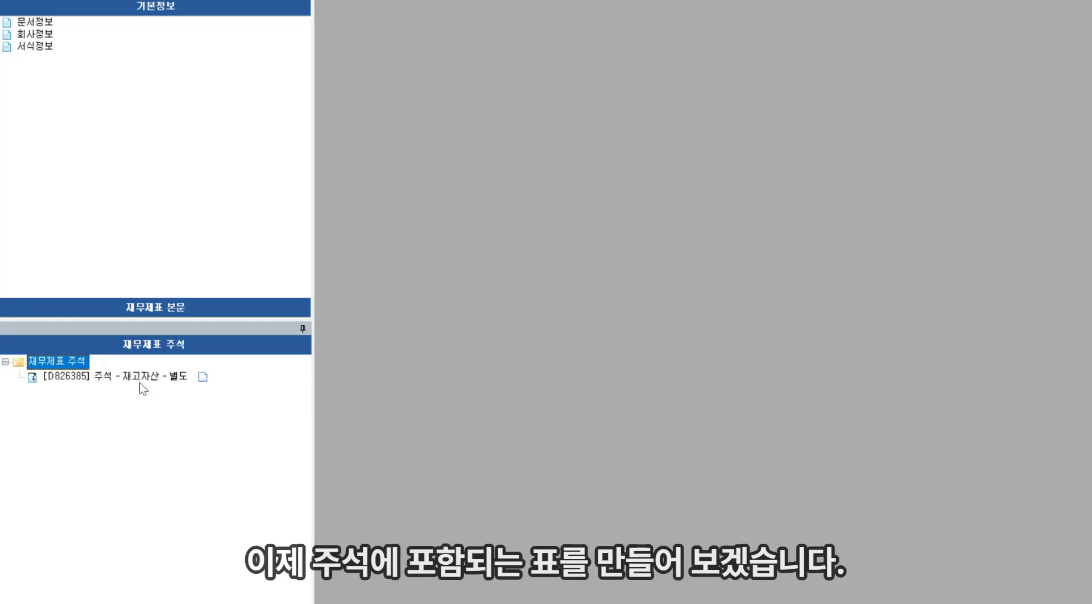
# Add the 재고자산 세부내역 [표] table to the inventory note from the note item list
pyautogui.click(128, 380)
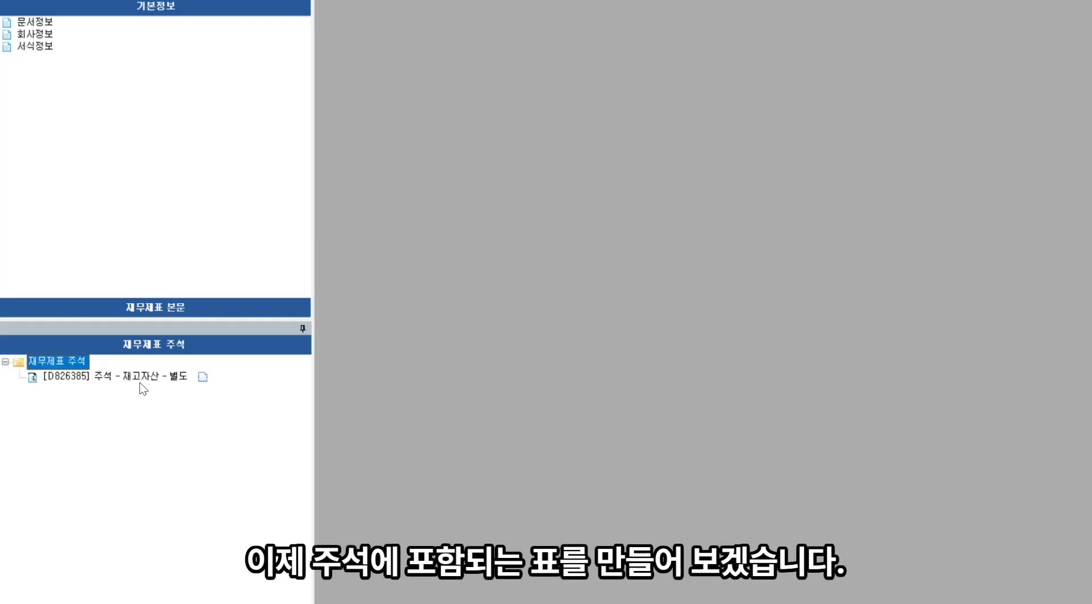
pyautogui.click(125, 379)
pyautogui.click(126, 380)
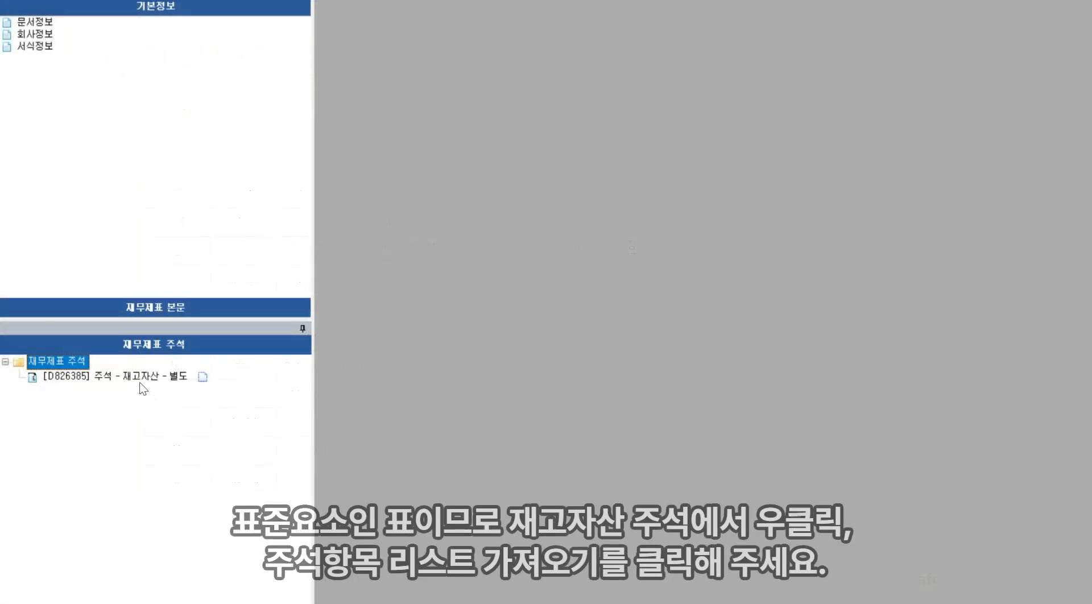
pyautogui.click(128, 380)
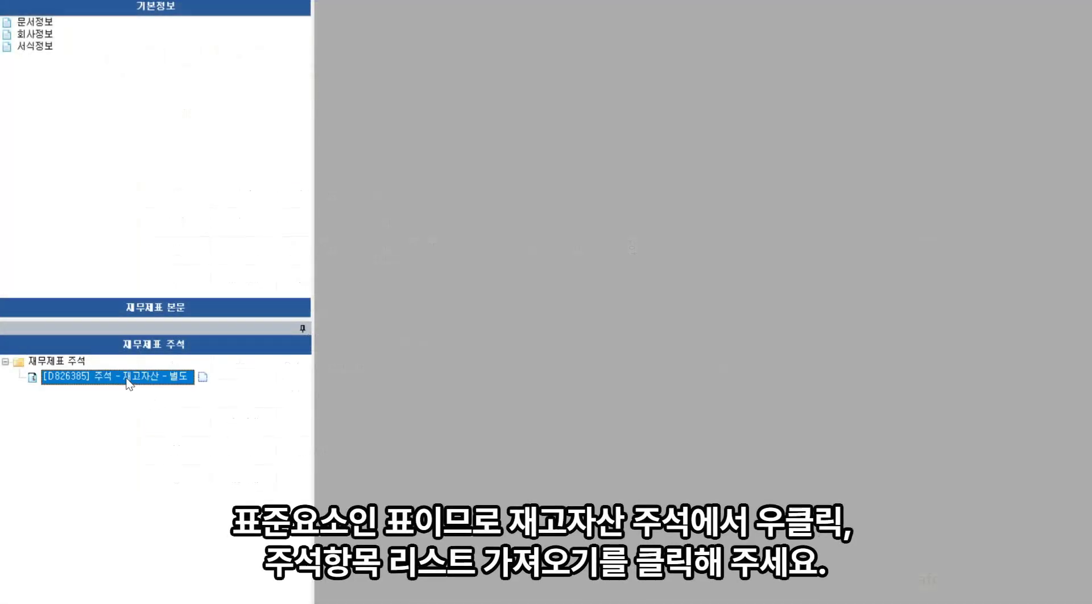
pyautogui.rightClick(128, 382)
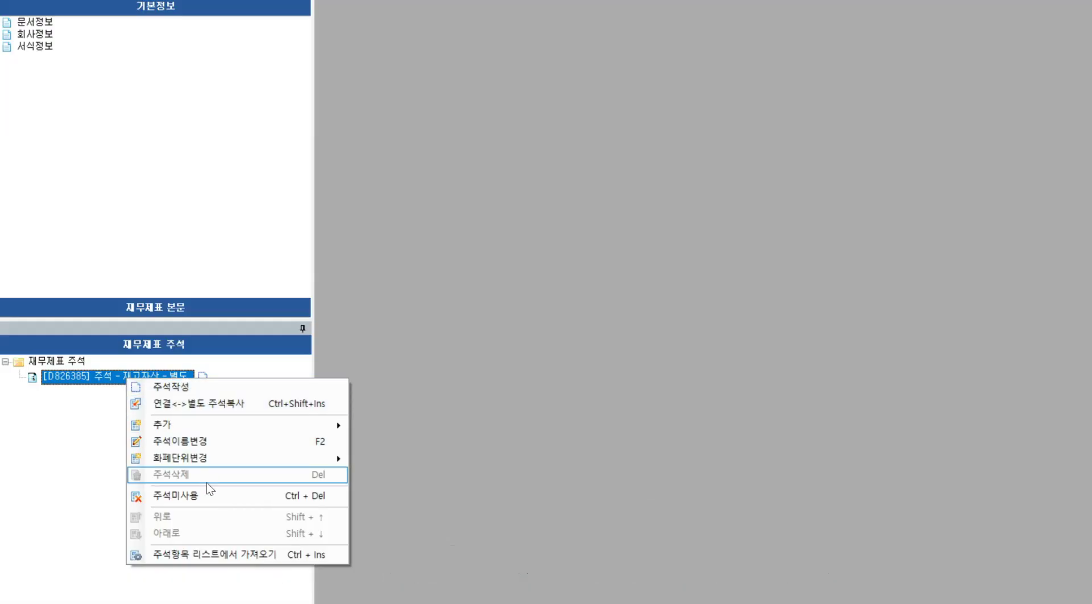
pyautogui.click(219, 555)
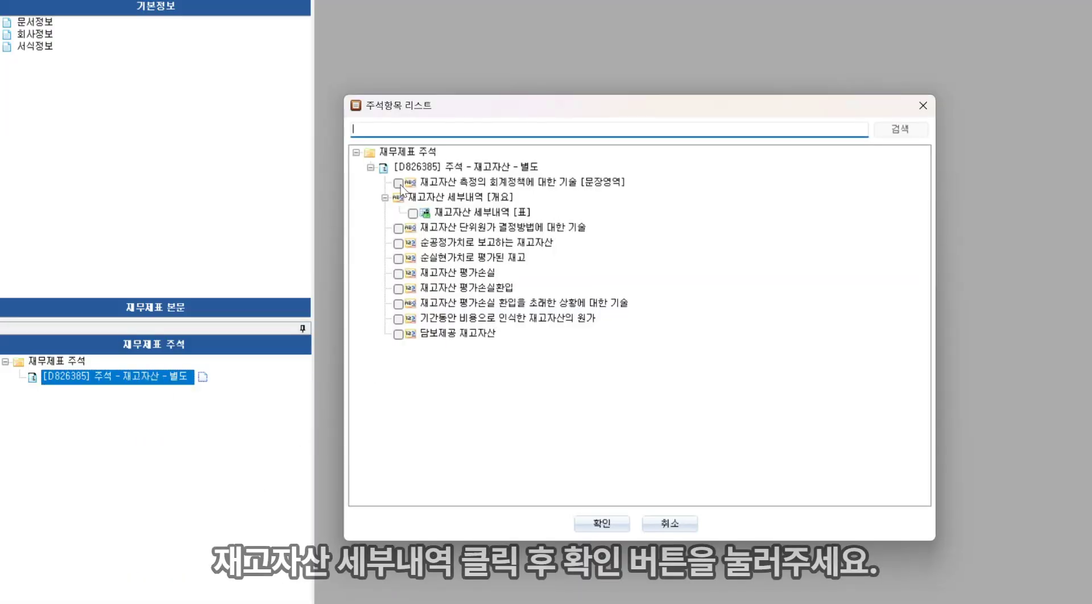
pyautogui.click(413, 214)
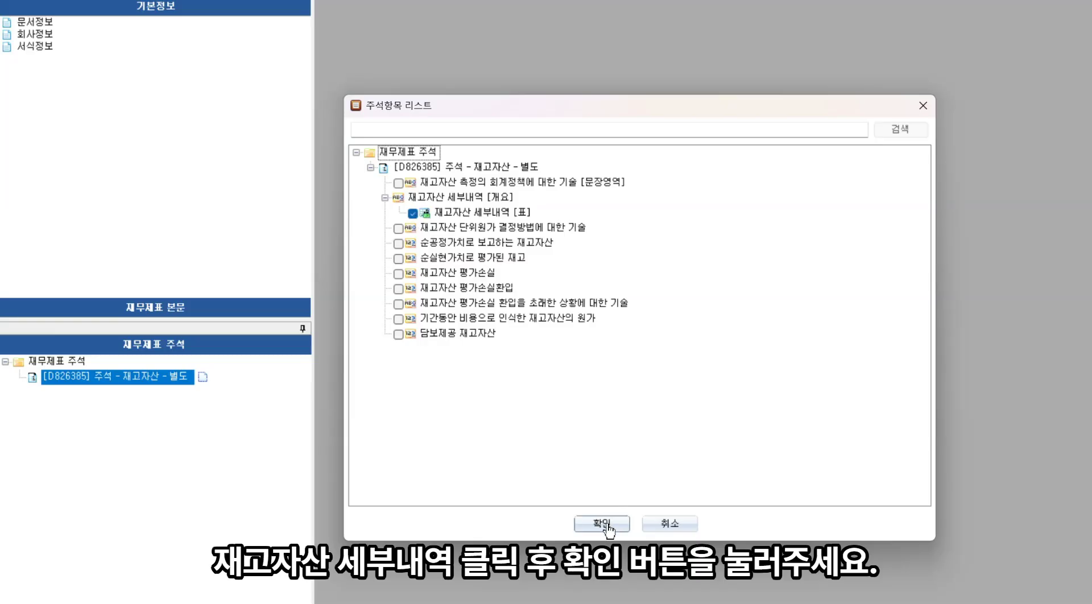
pyautogui.click(603, 524)
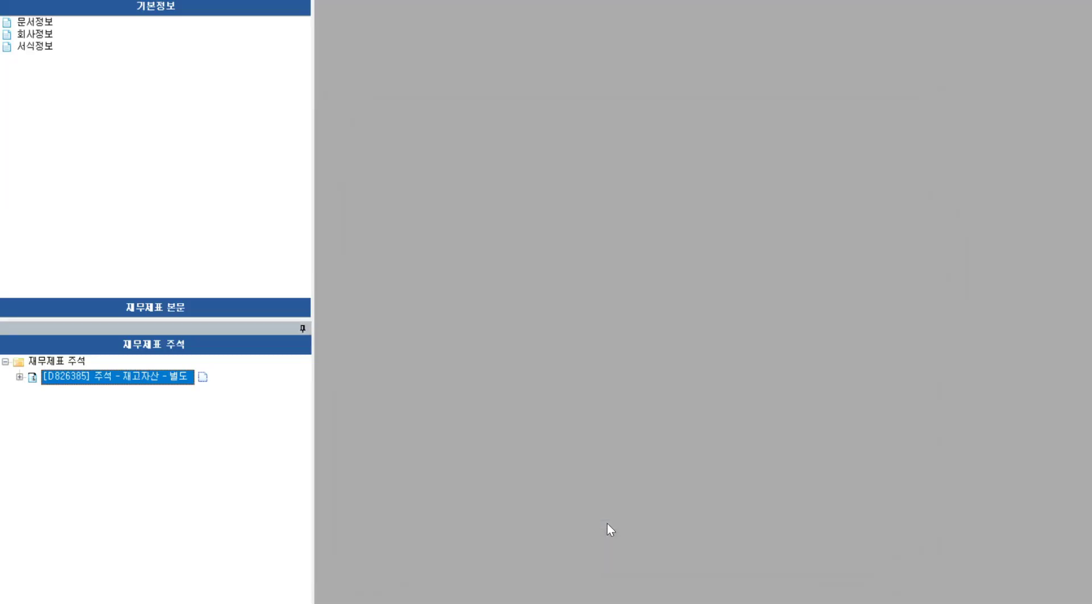
# Expand the inventory note tree and open the 재고자산 세부내역 table for editing
pyautogui.click(20, 377)
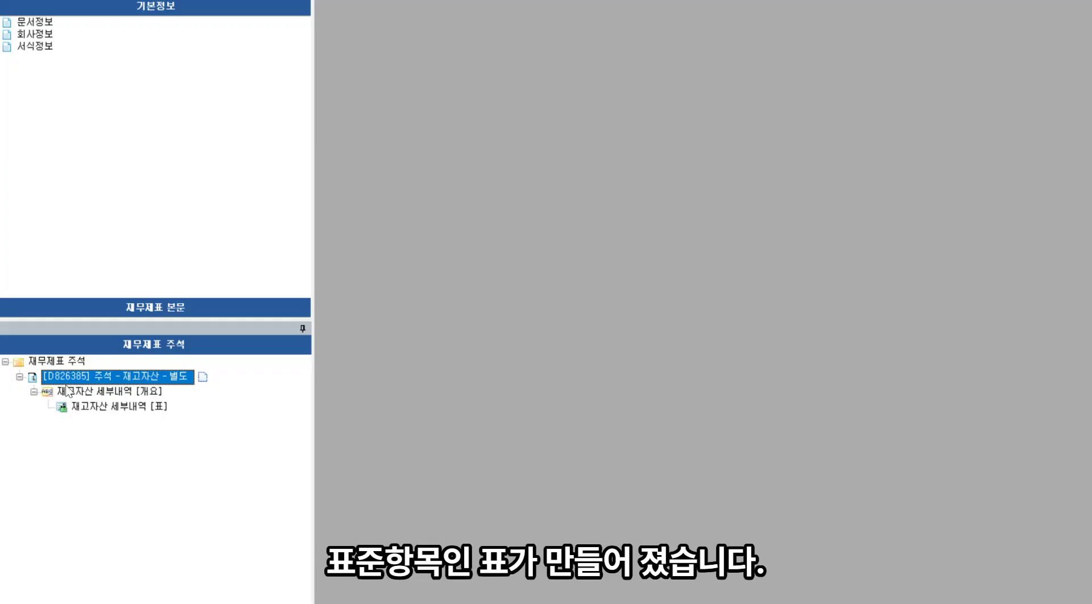
pyautogui.click(93, 408)
pyautogui.click(203, 377)
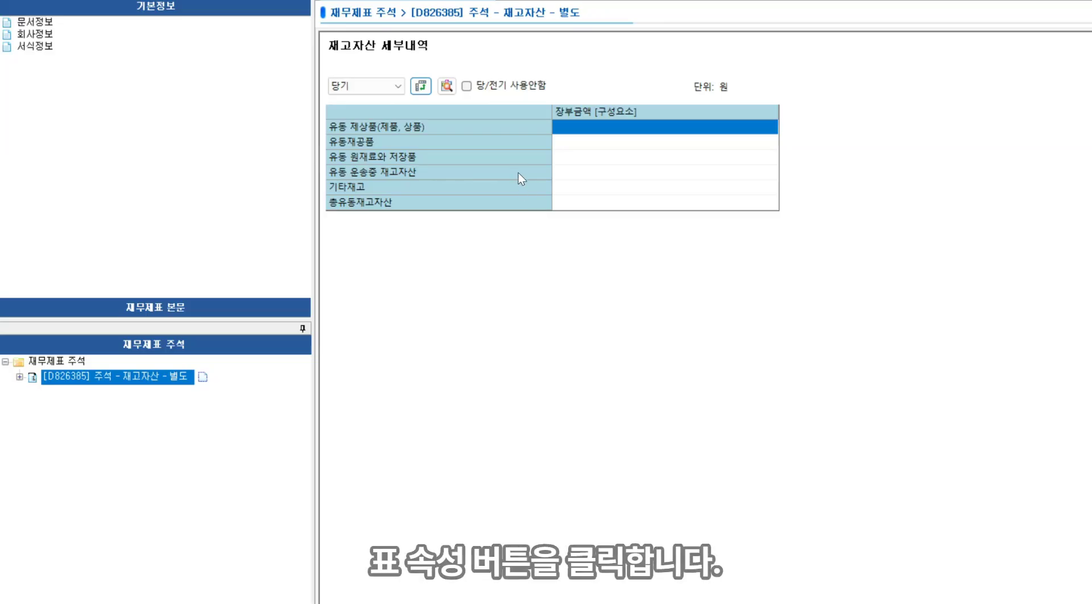
# Open the table's detailed properties and delete every row item except 총유동재고자산
pyautogui.click(447, 86)
pyautogui.click(368, 88)
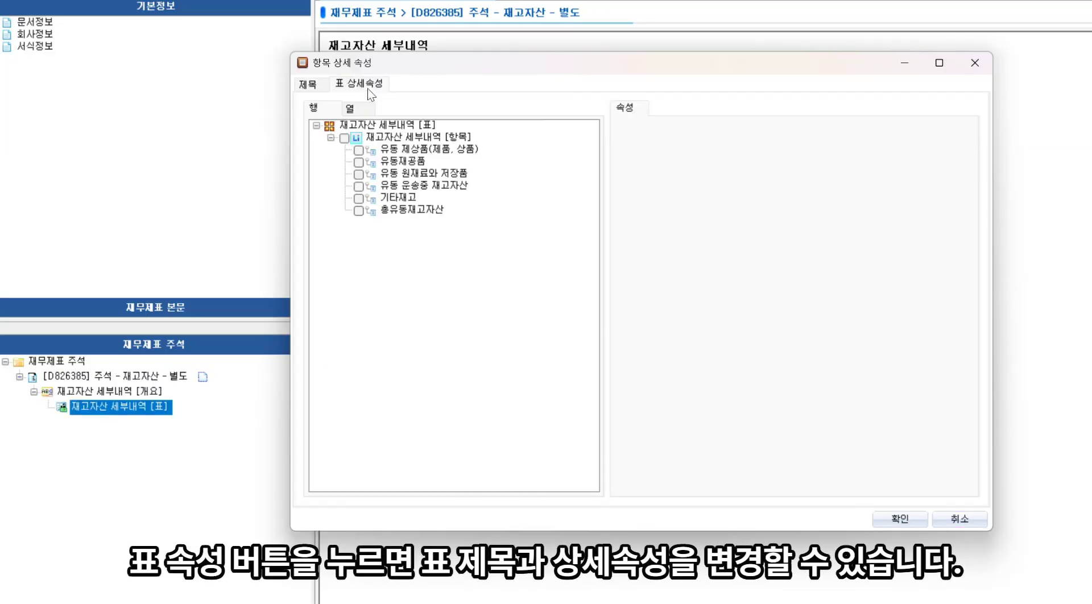
pyautogui.click(400, 149)
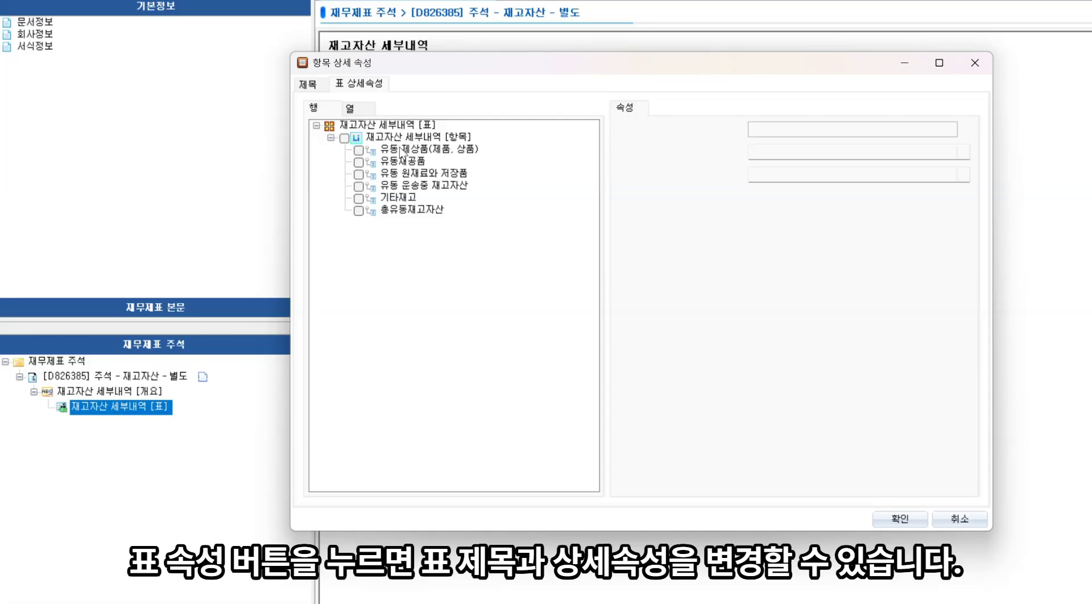
pyautogui.click(359, 151)
pyautogui.click(360, 166)
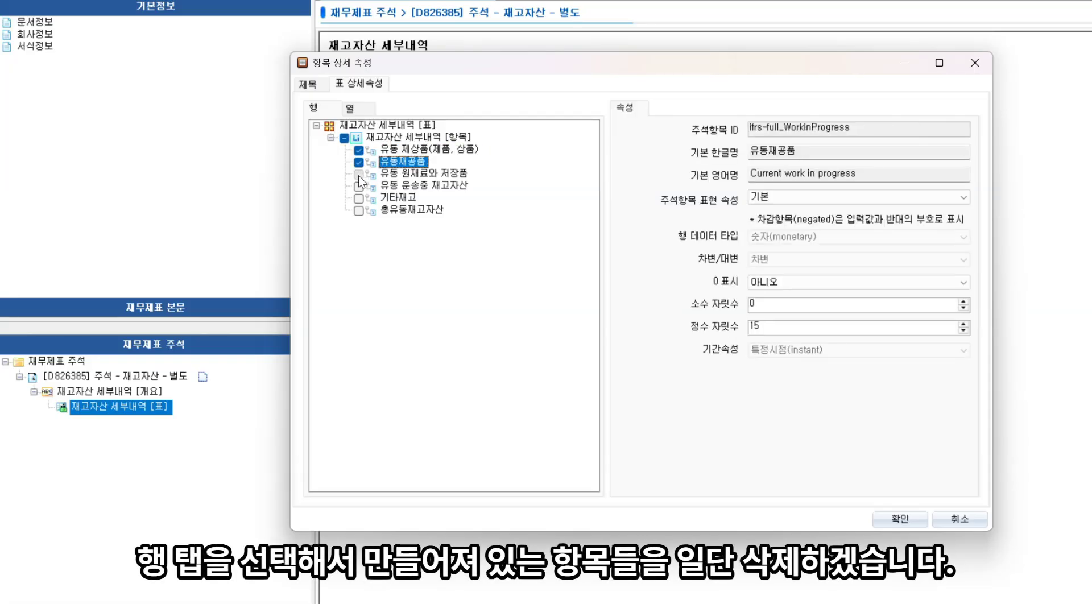
pyautogui.click(358, 174)
pyautogui.click(359, 186)
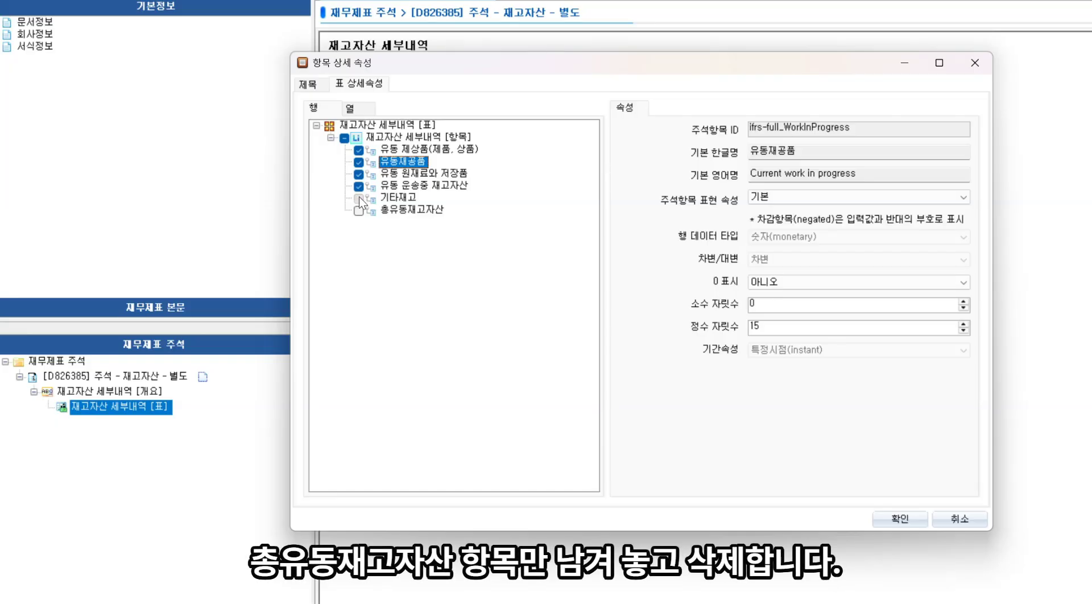
pyautogui.click(359, 199)
pyautogui.rightClick(360, 201)
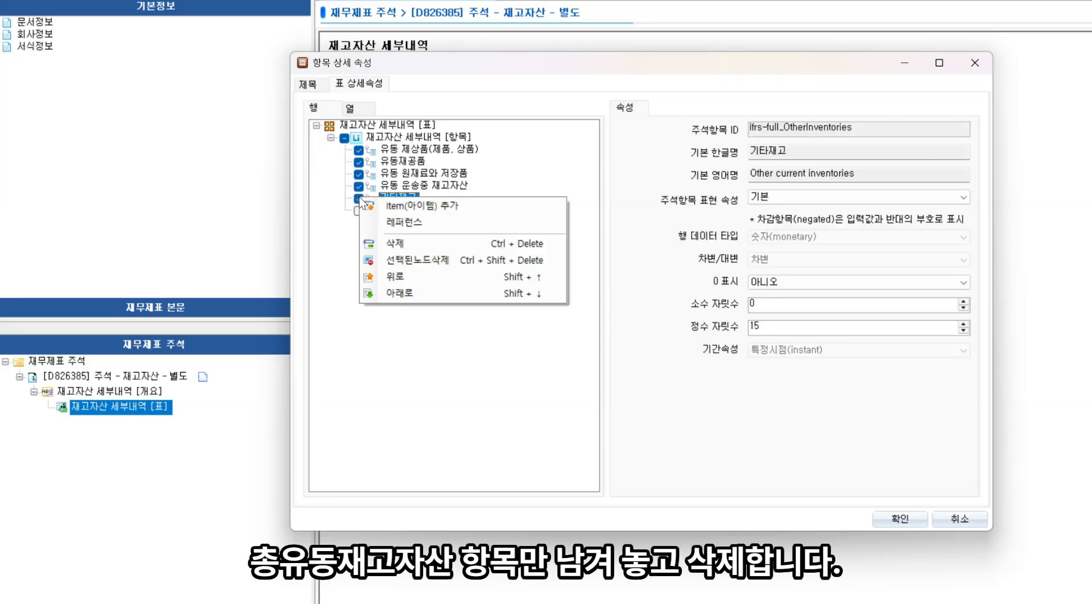
pyautogui.click(420, 256)
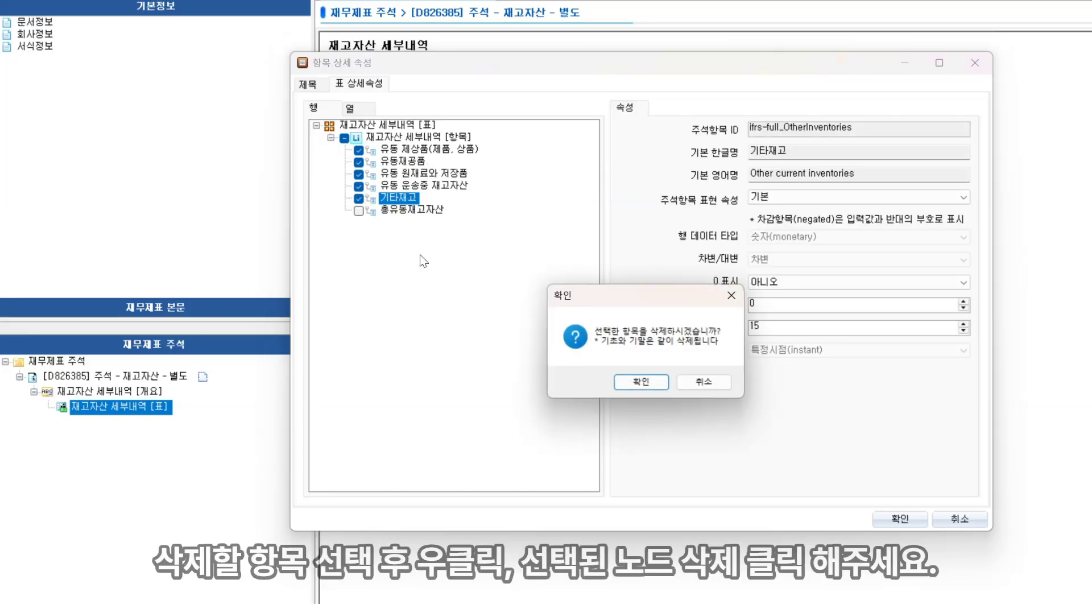
pyautogui.click(629, 381)
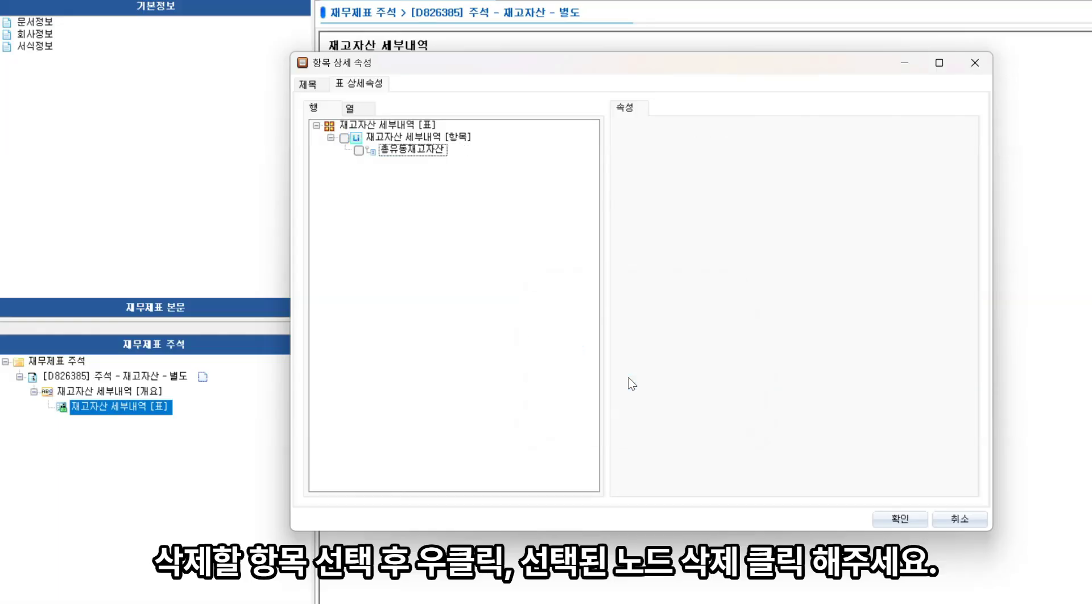
# In the column tree, add 총장부금액 and 재고자산 평가충당금 members under 장부금액 [구성요소], checking the reference slide's column elements
pyautogui.click(367, 109)
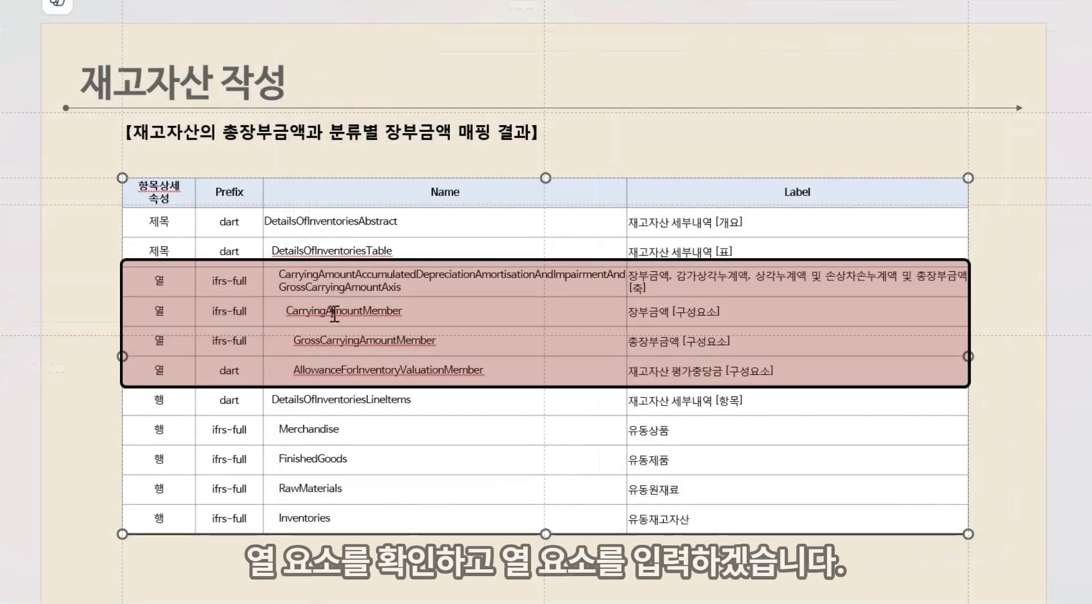
pyautogui.moveTo(294, 342); pyautogui.dragTo(461, 334)
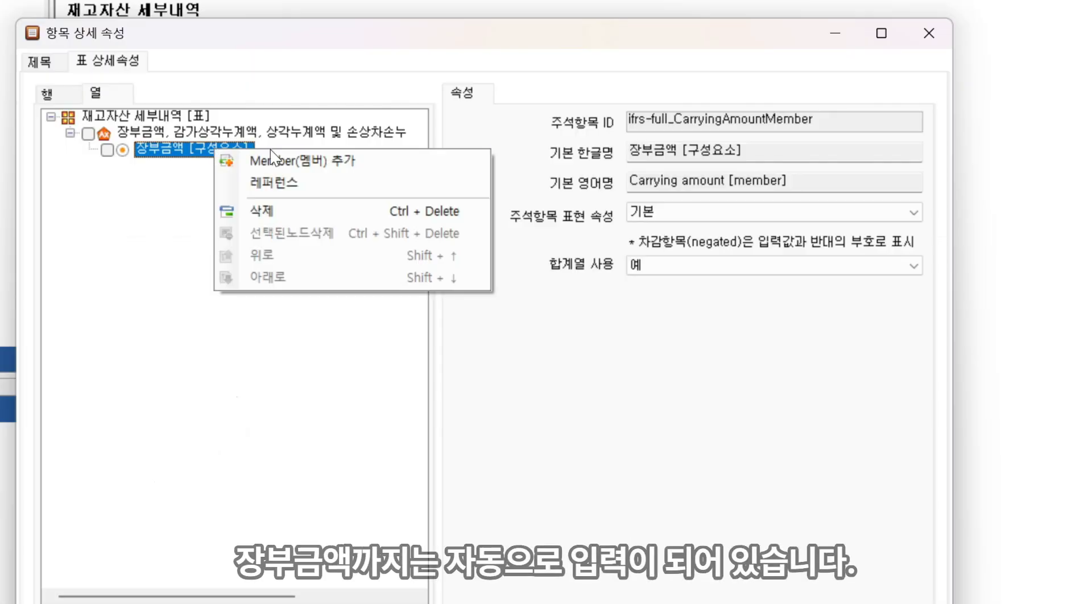
pyautogui.click(297, 160)
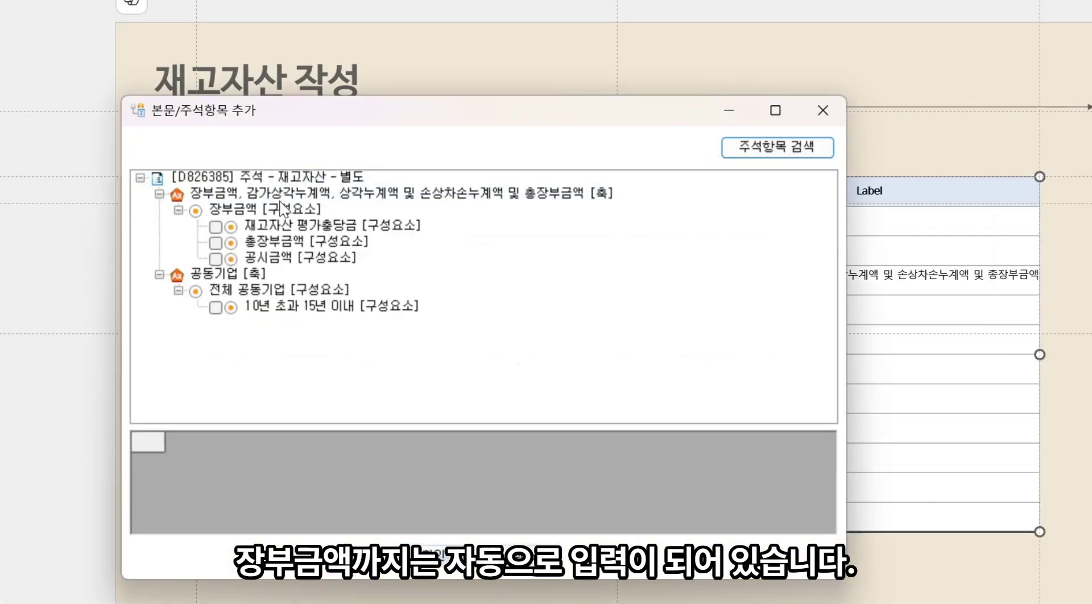
pyautogui.click(215, 243)
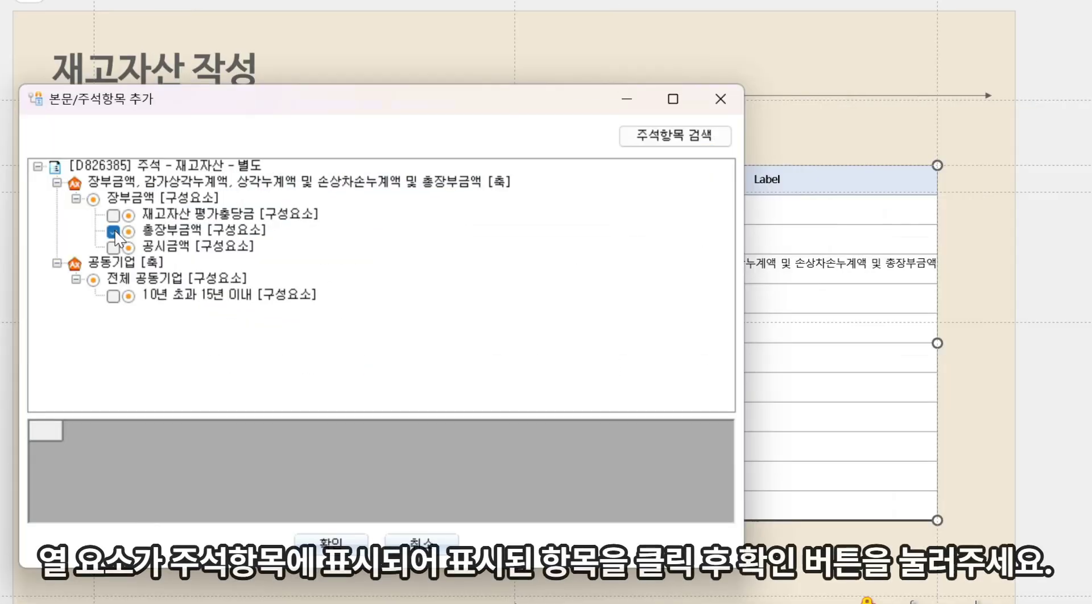
pyautogui.click(113, 216)
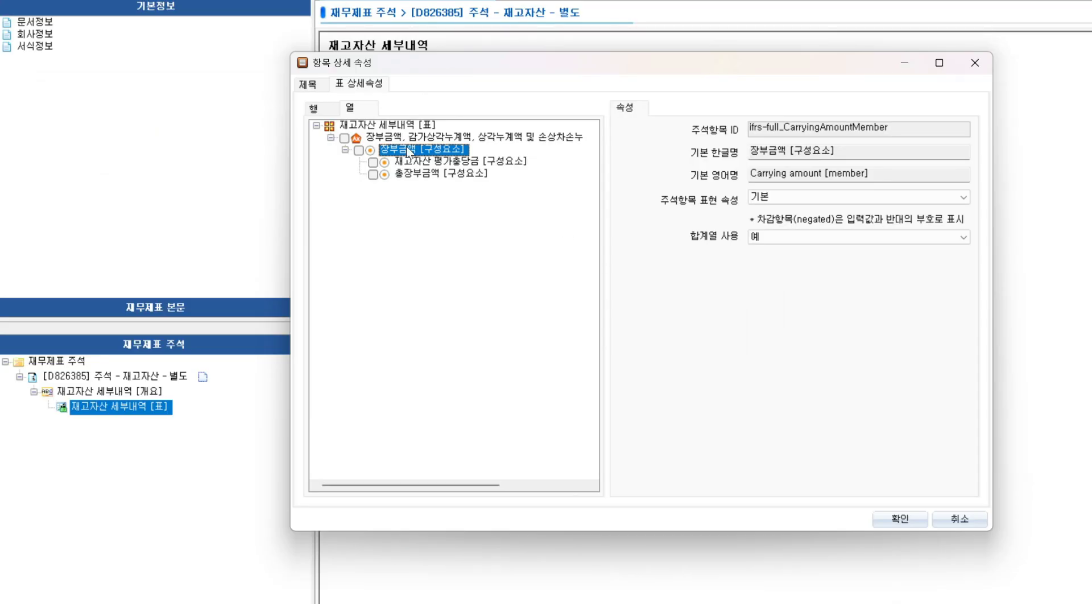
pyautogui.click(369, 140)
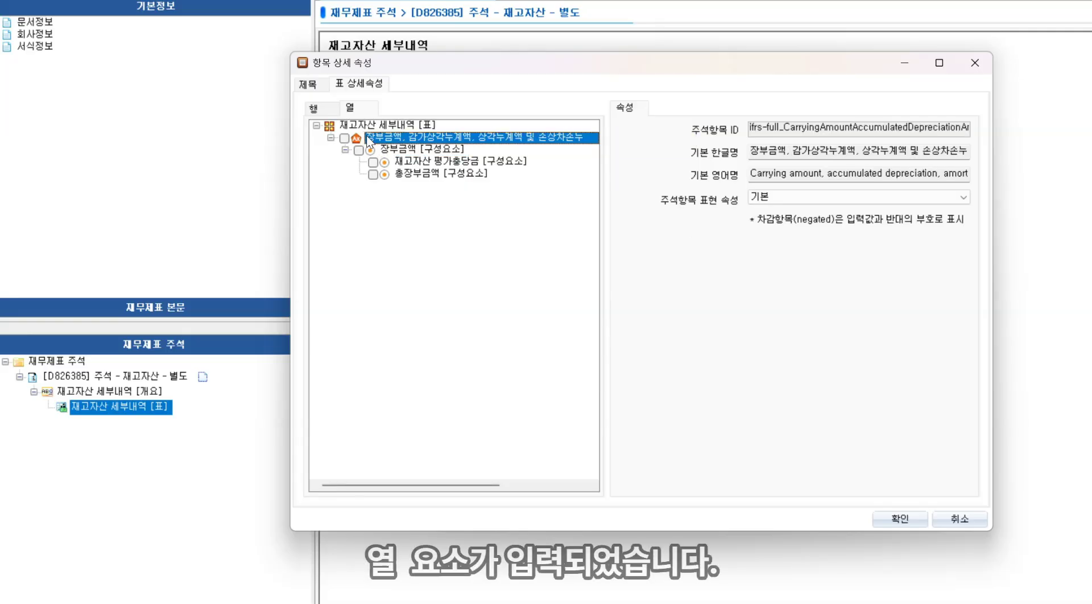
# Open the row tree, select 재고자산 세부내역 [항목], and check the Merchandise ID on the reference slide
pyautogui.click(317, 109)
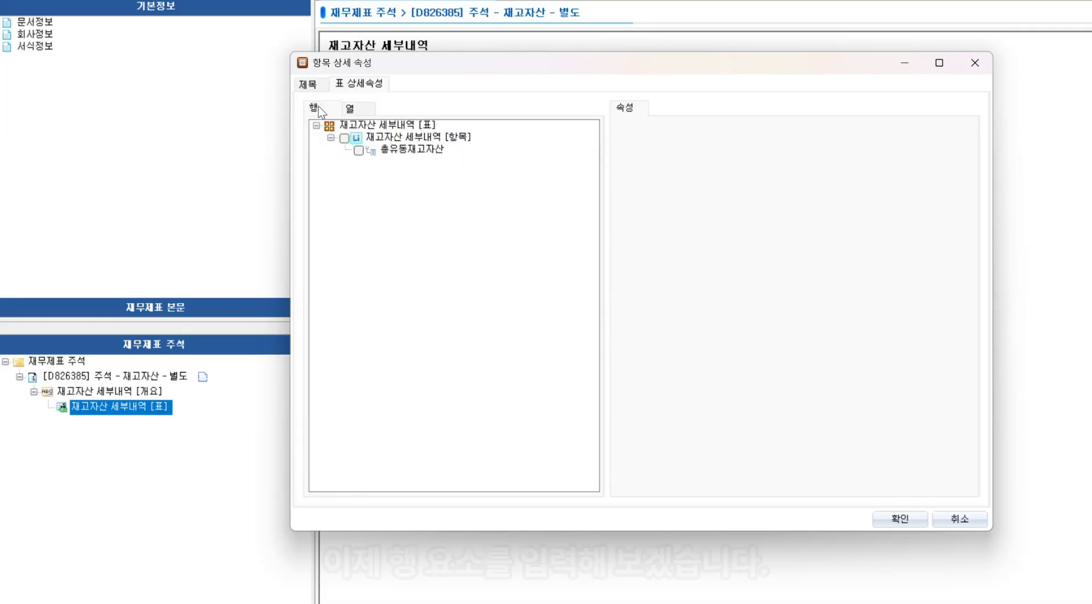
pyautogui.click(412, 138)
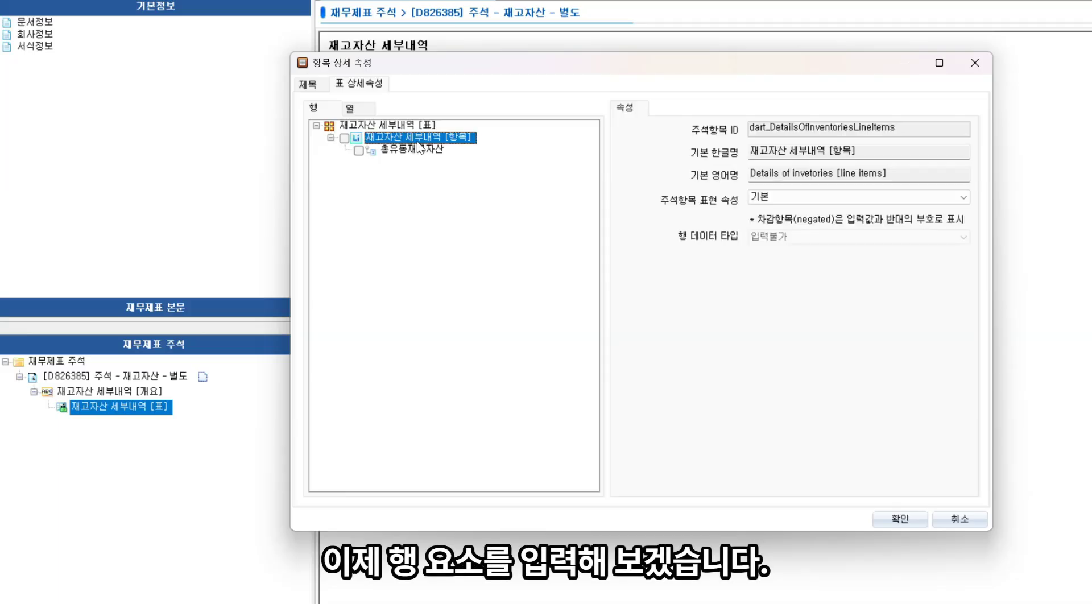
pyautogui.hotkey('alt', 'Tab')
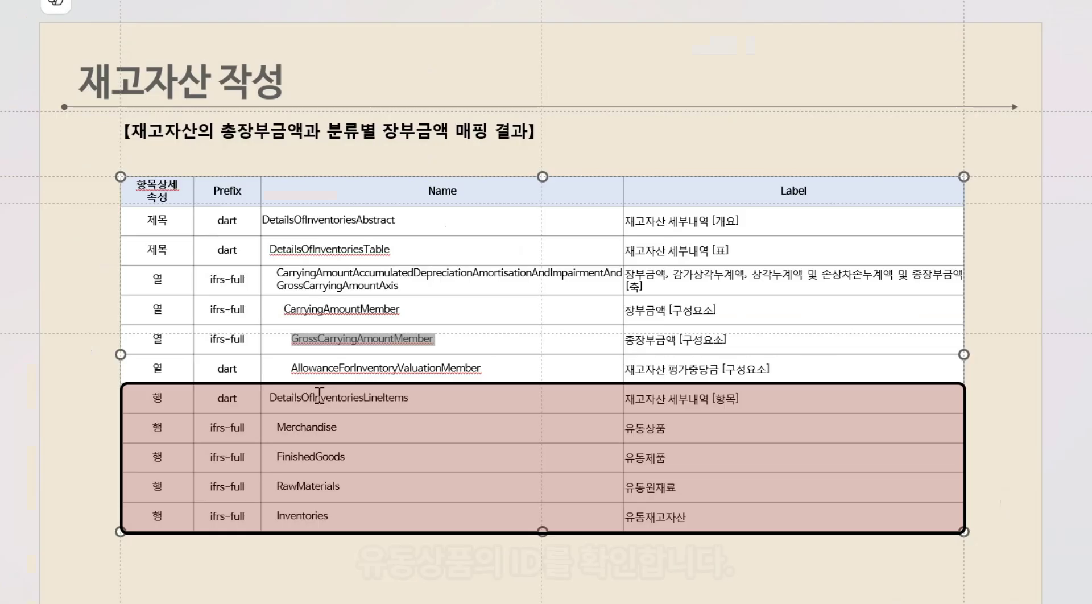
pyautogui.click(277, 427)
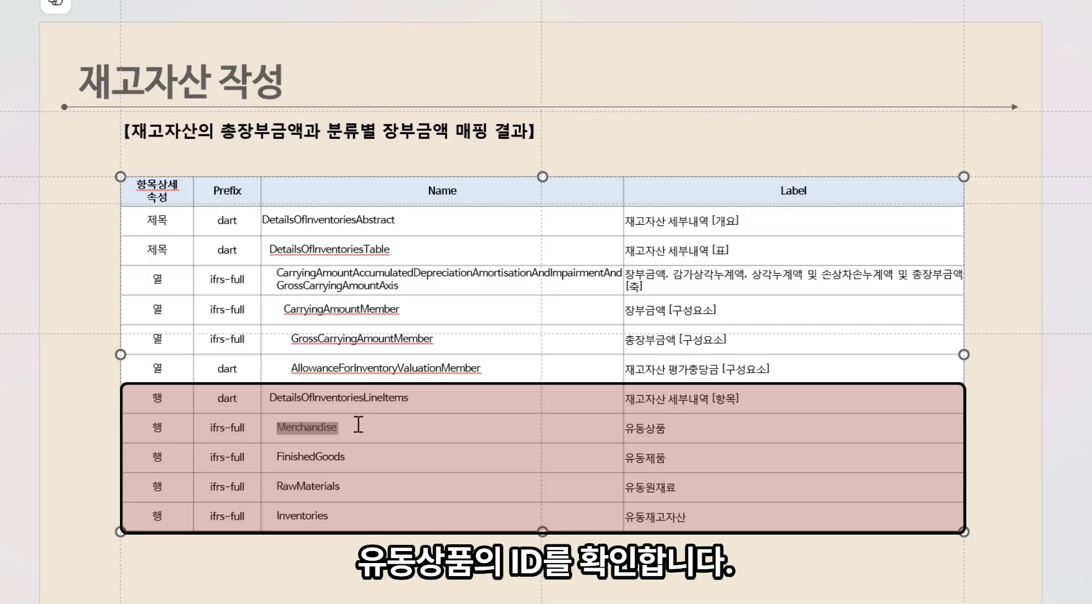
pyautogui.hotkey('alt', 'Tab')
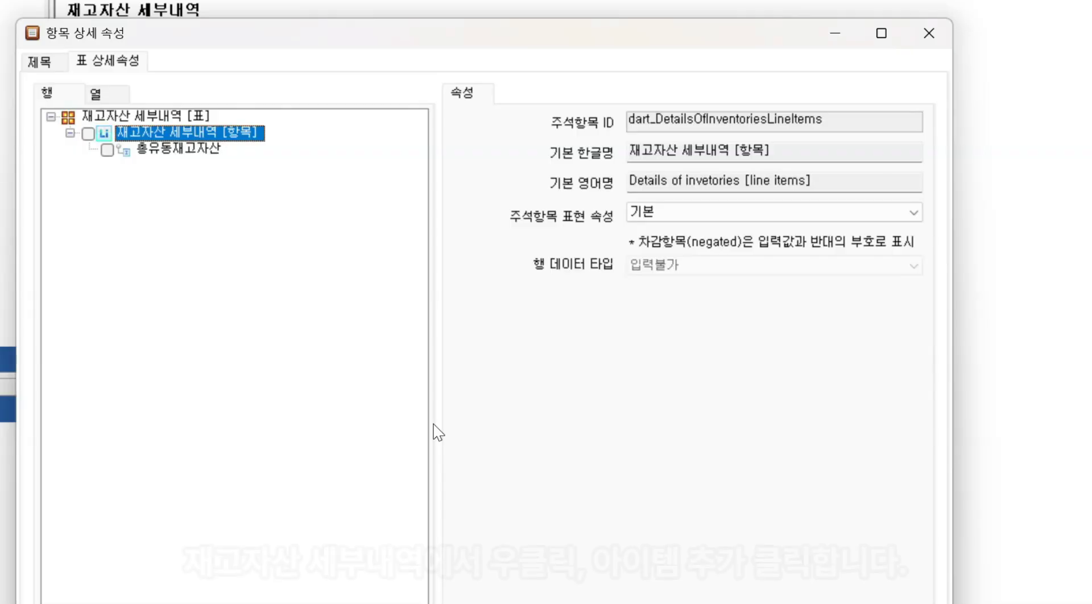
# Add the 유동상품 row item under 재고자산 세부내역 [항목] by searching item names for Merchandise and selecting ifrs-full_Merchandise
pyautogui.rightClick(256, 142)
pyautogui.click(320, 147)
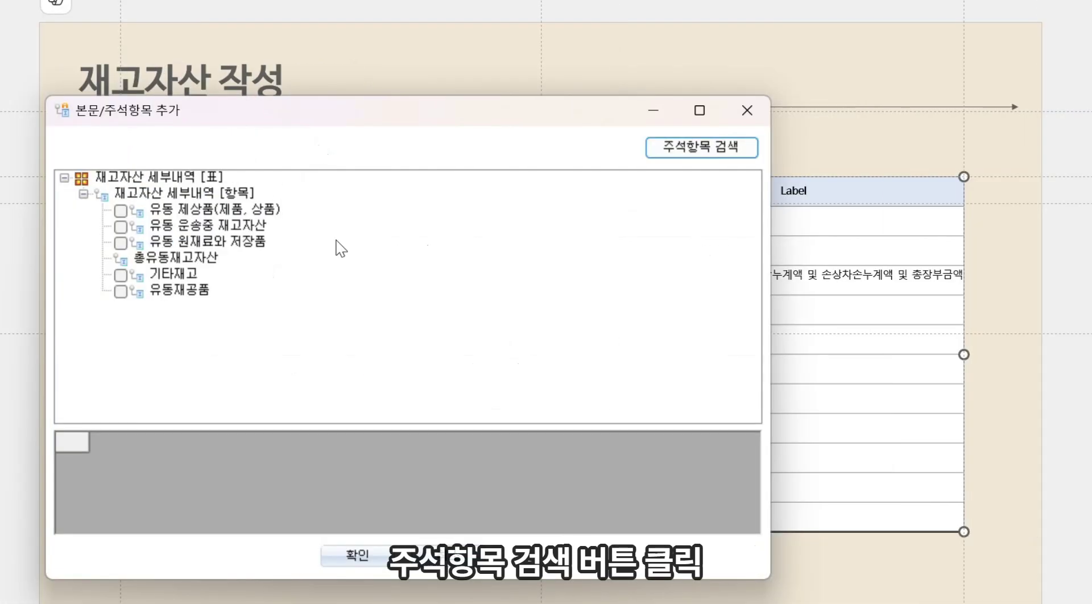
pyautogui.click(688, 153)
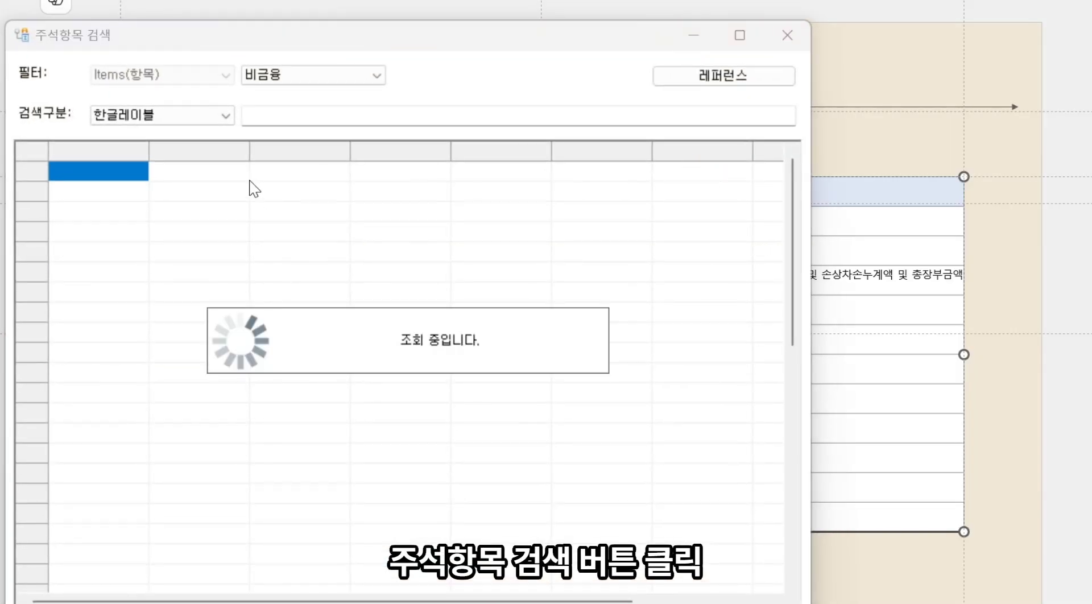
pyautogui.click(228, 117)
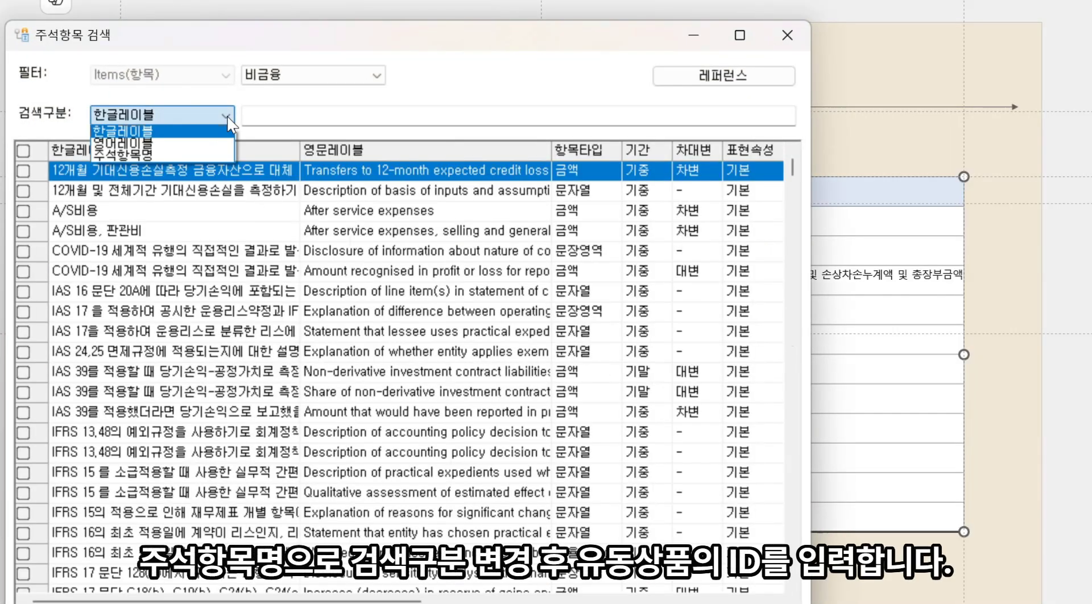
pyautogui.click(172, 151)
pyautogui.click(290, 114)
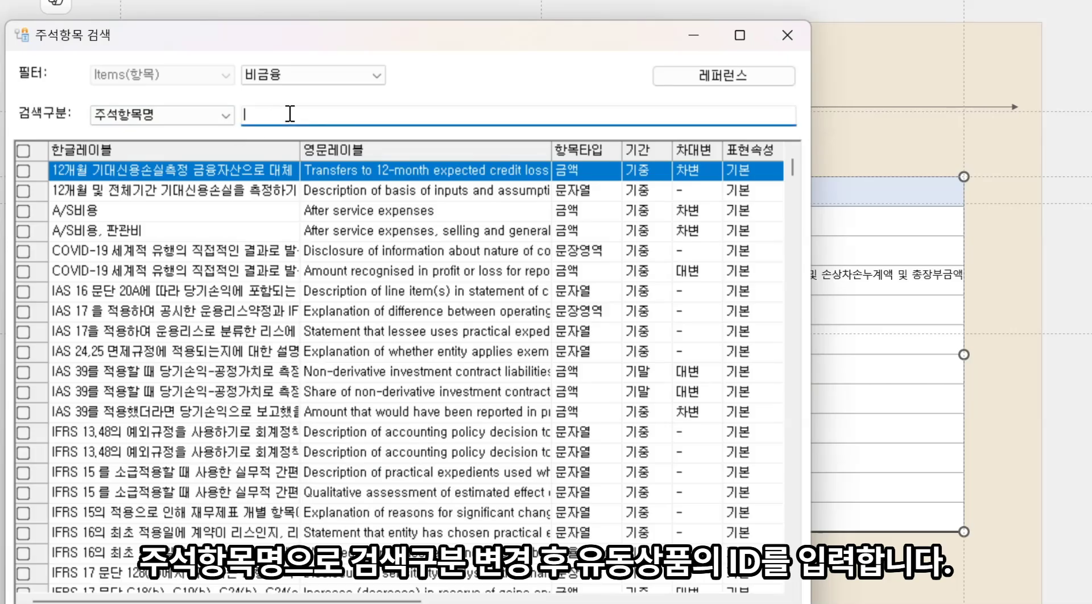
pyautogui.press('Return')
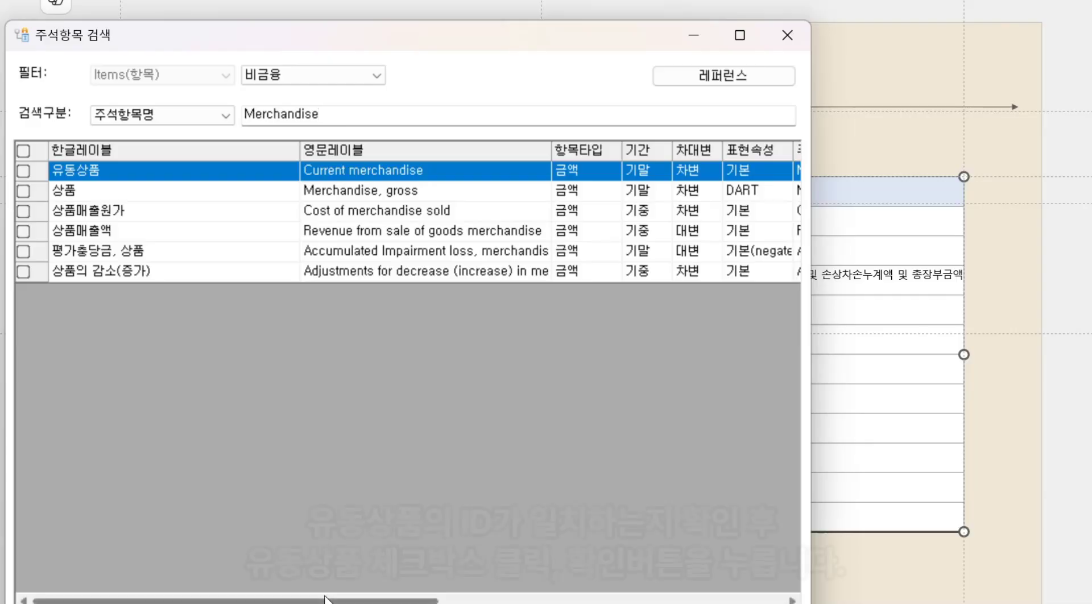
pyautogui.moveTo(325, 600); pyautogui.dragTo(670, 601)
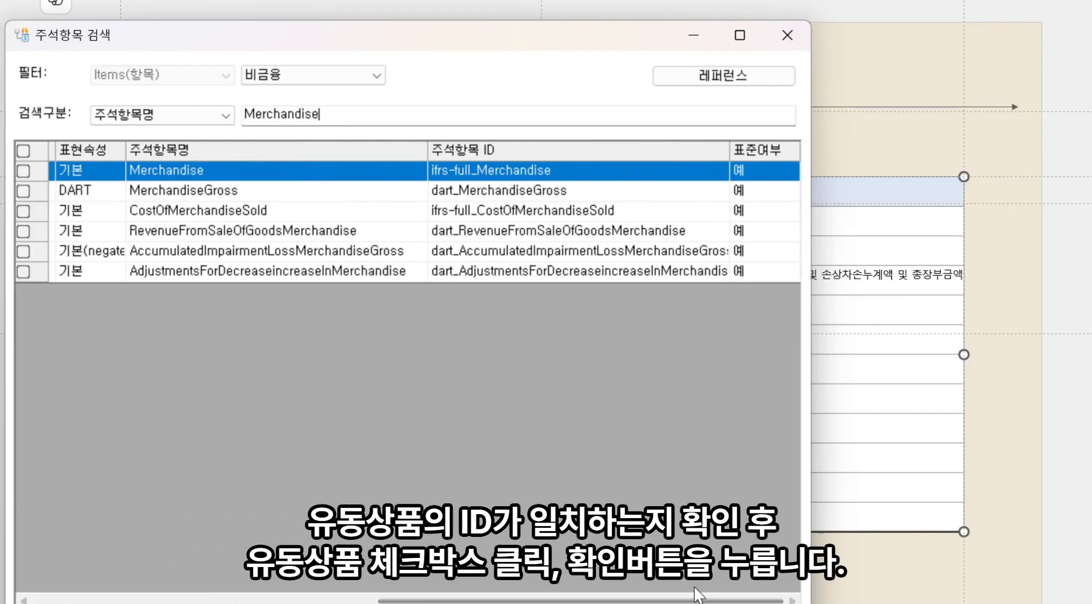
pyautogui.click(497, 120)
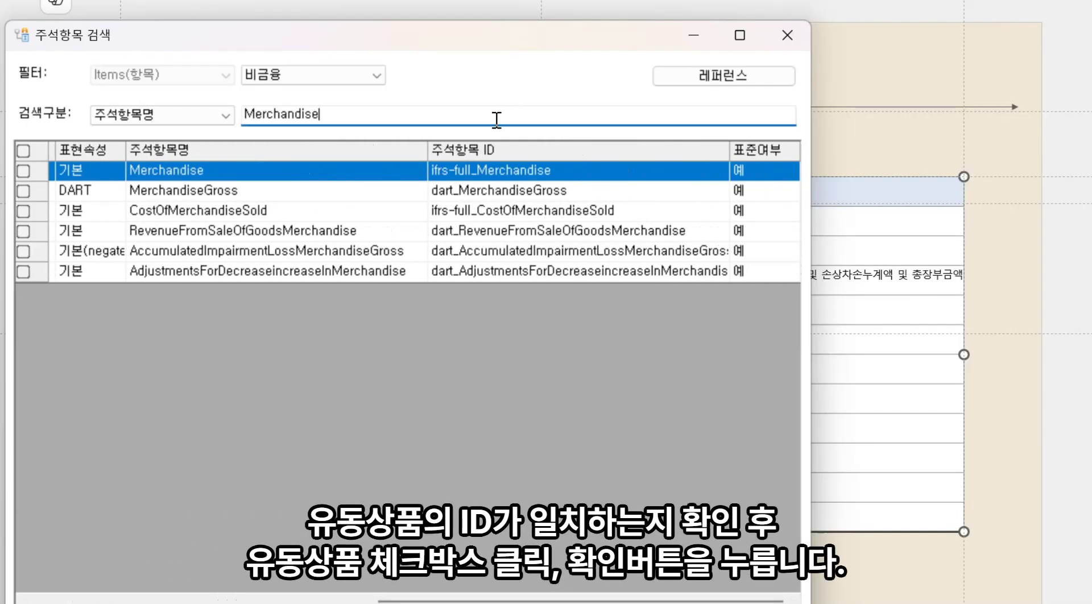
pyautogui.click(23, 171)
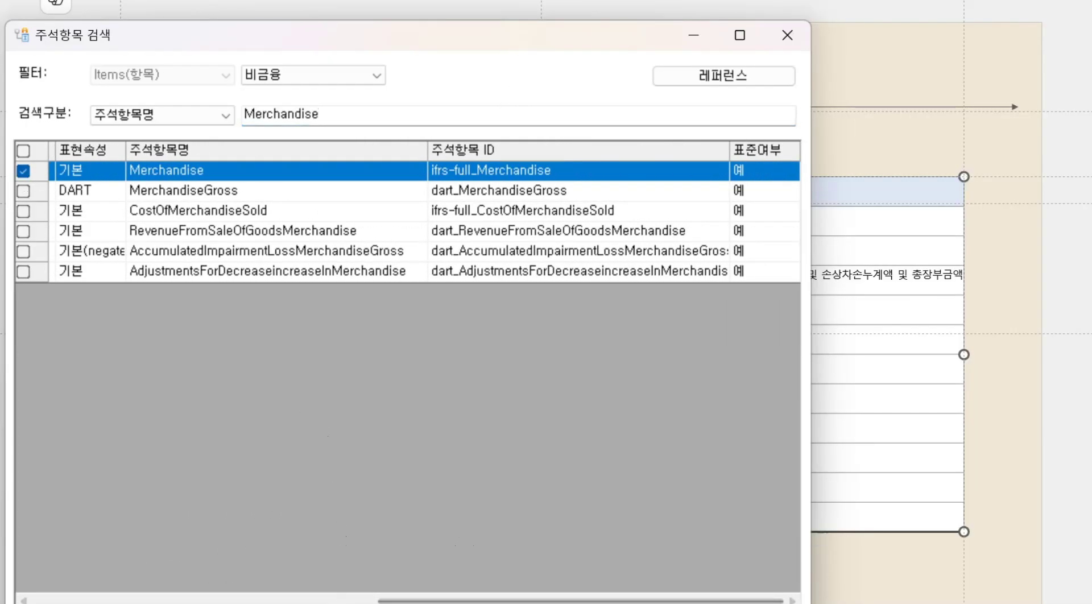
pyautogui.press('Return')
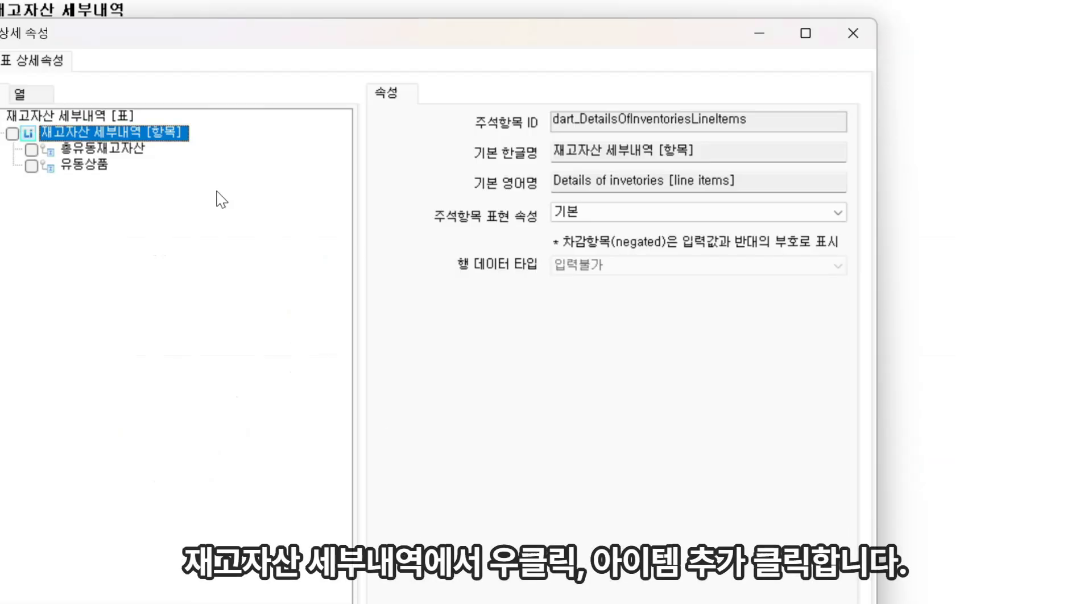
# Add the 유동제품 row item by searching item names for FinishedGoods and selecting its matching ID
pyautogui.rightClick(111, 126)
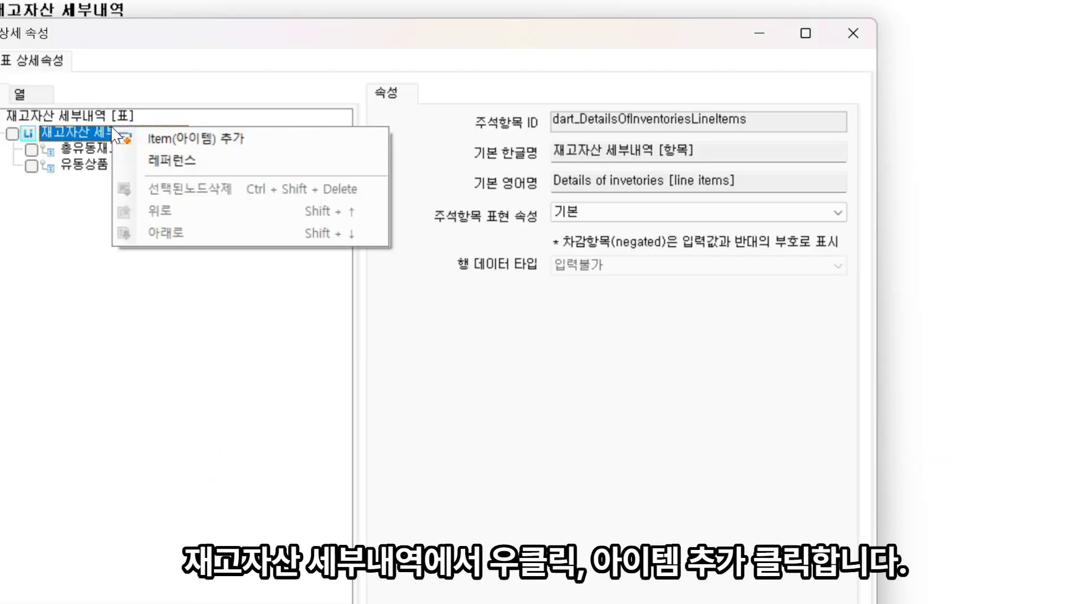
pyautogui.click(179, 138)
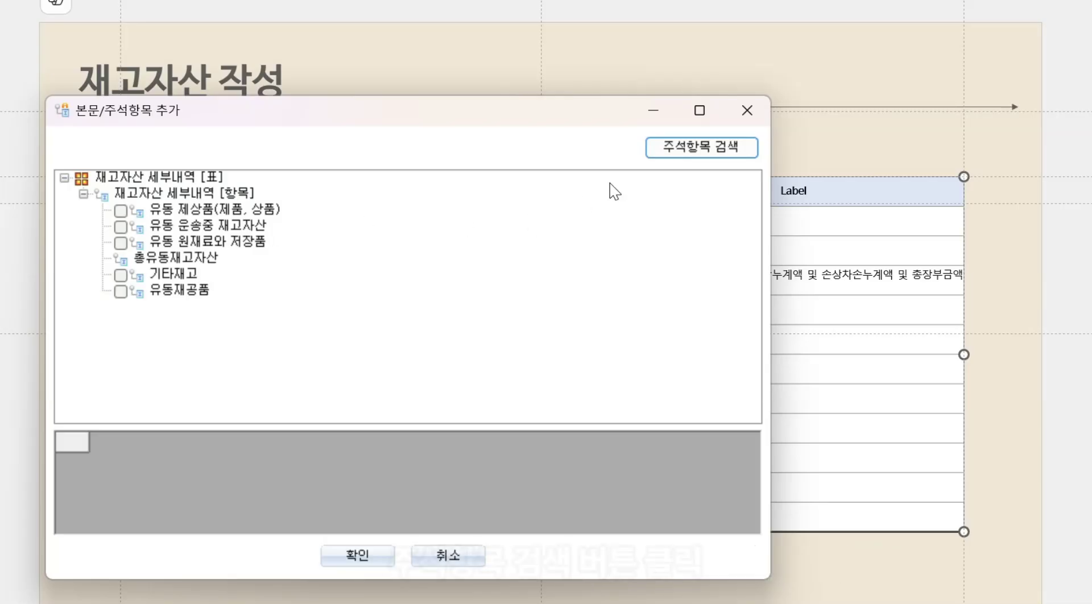
pyautogui.click(685, 153)
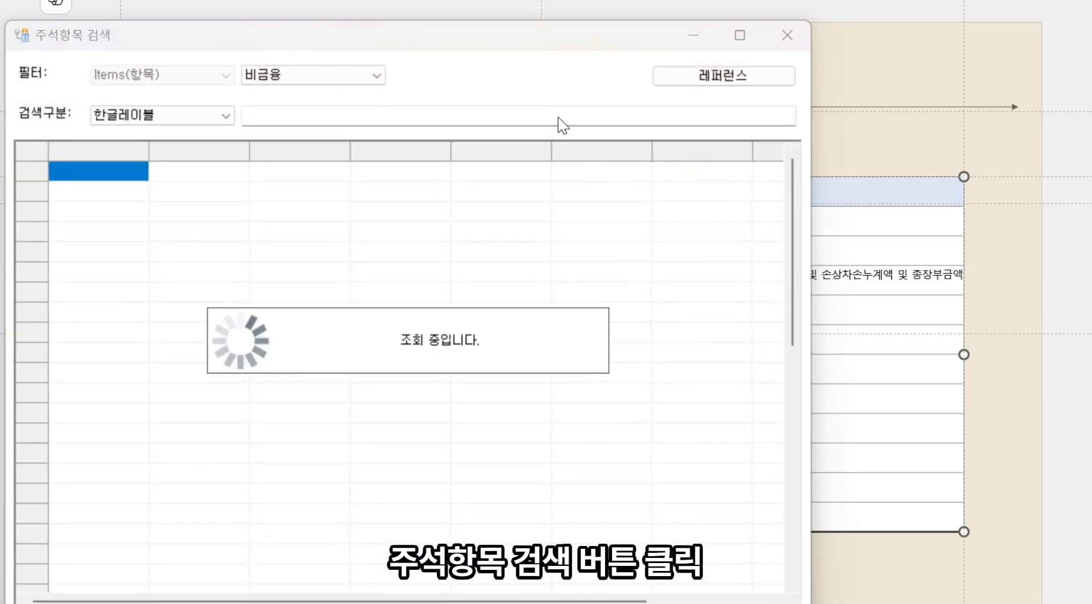
pyautogui.click(224, 119)
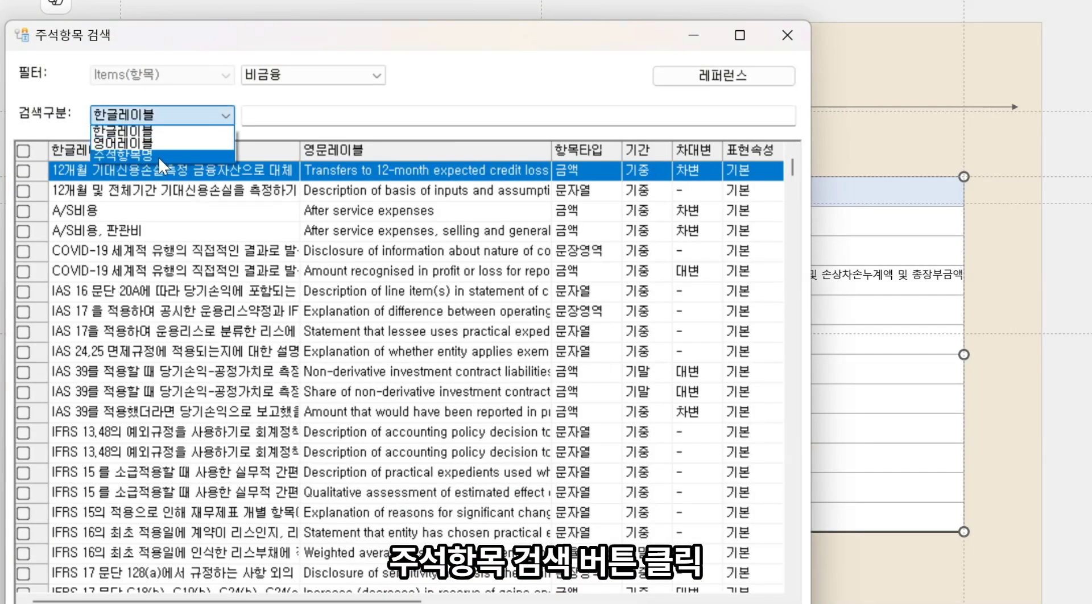
pyautogui.click(159, 139)
pyautogui.click(311, 111)
pyautogui.write('FinishedGoods')
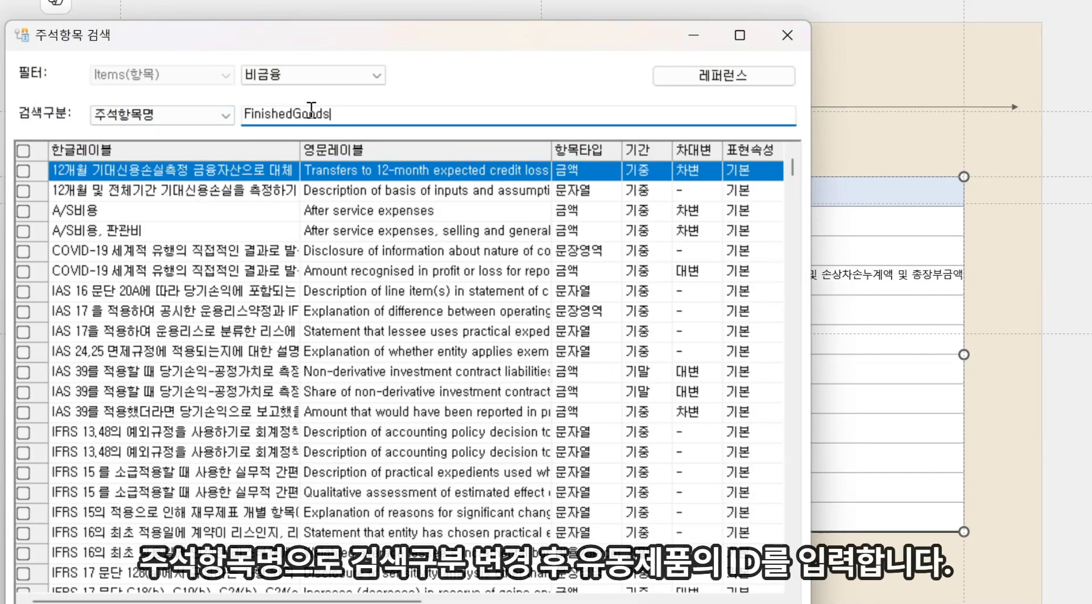
pyautogui.press('Return')
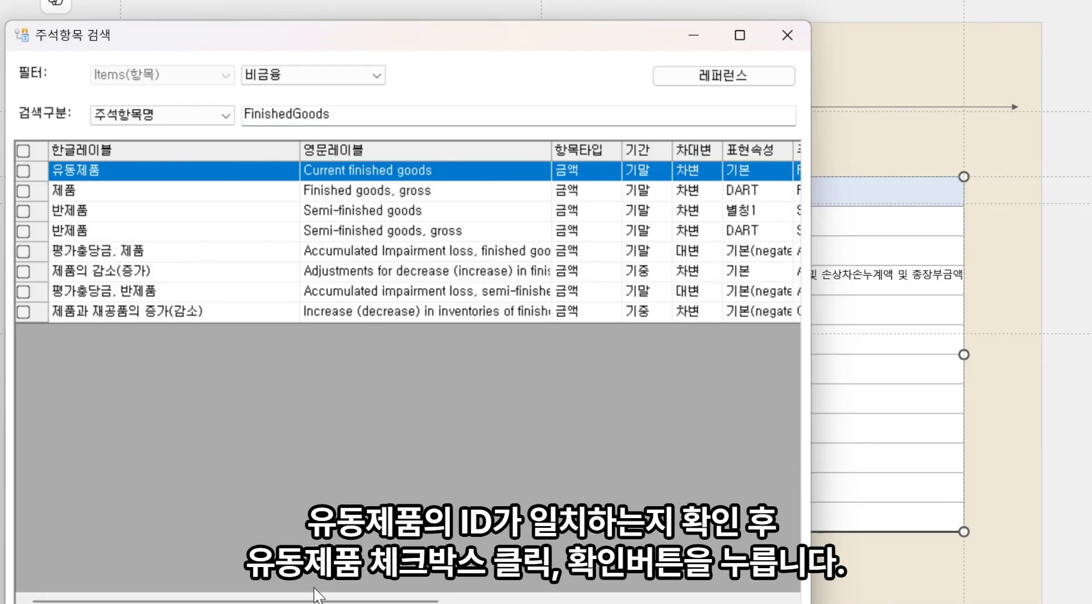
pyautogui.moveTo(316, 602); pyautogui.dragTo(659, 601)
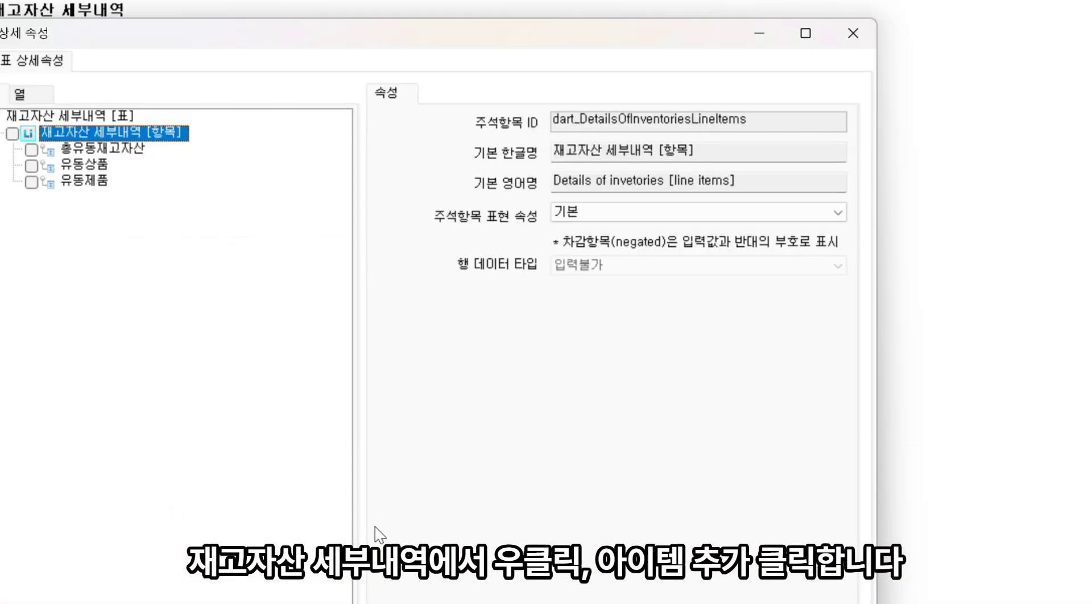
# Add the 유동원재료 row item by searching item names for RawMaterials and selecting ifrs-full_RawMaterials
pyautogui.rightClick(155, 129)
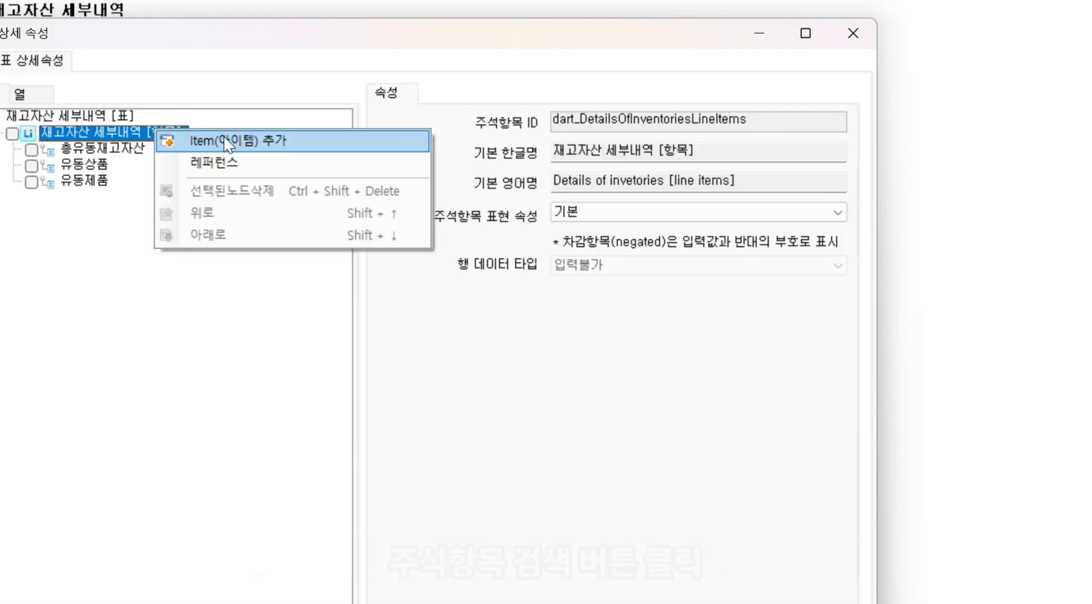
pyautogui.click(225, 138)
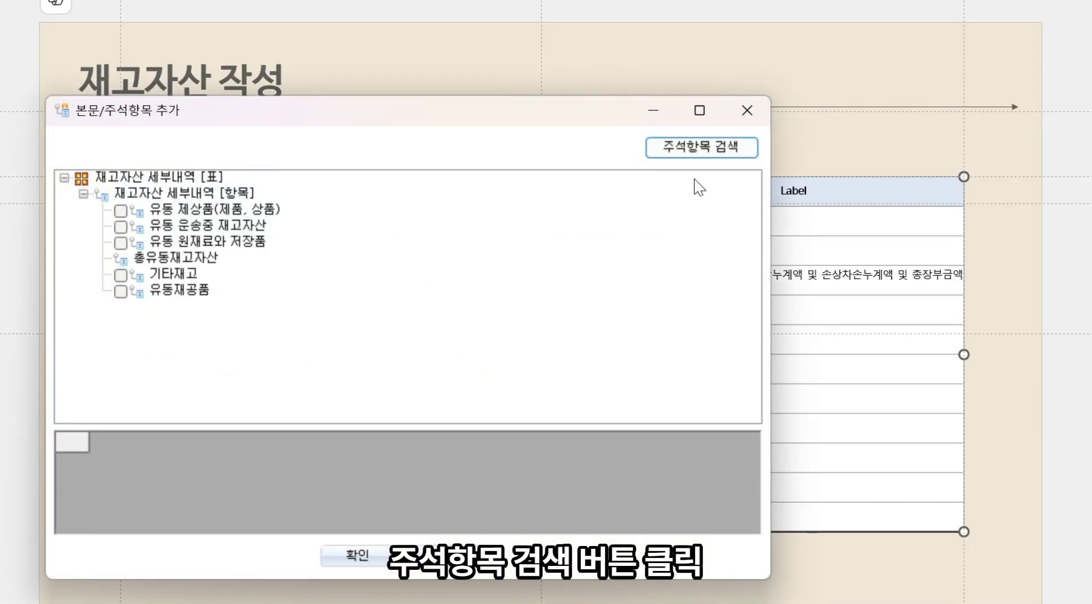
pyautogui.click(714, 150)
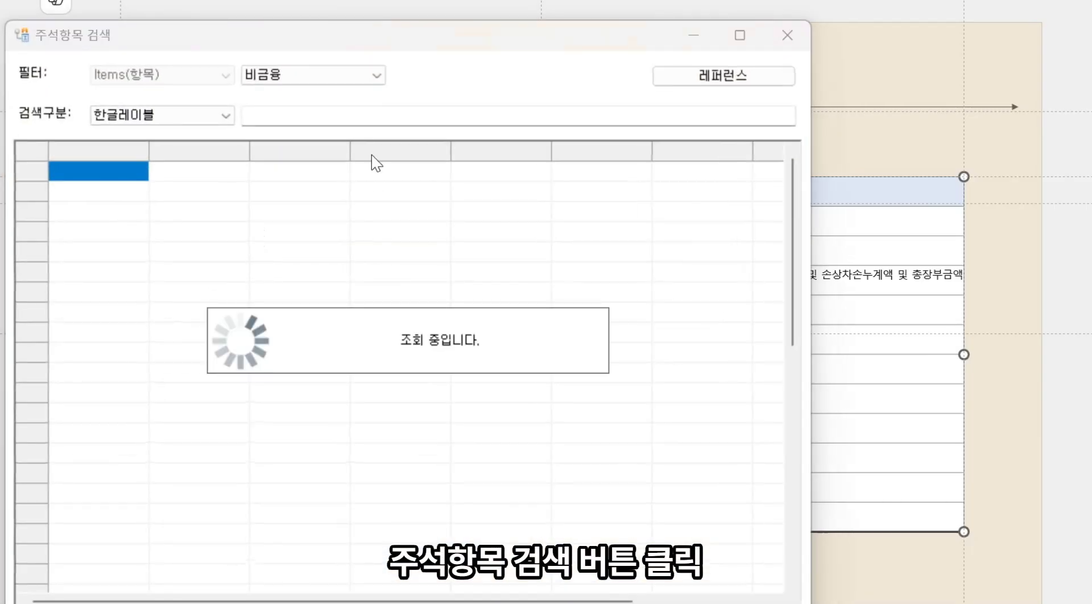
pyautogui.click(226, 118)
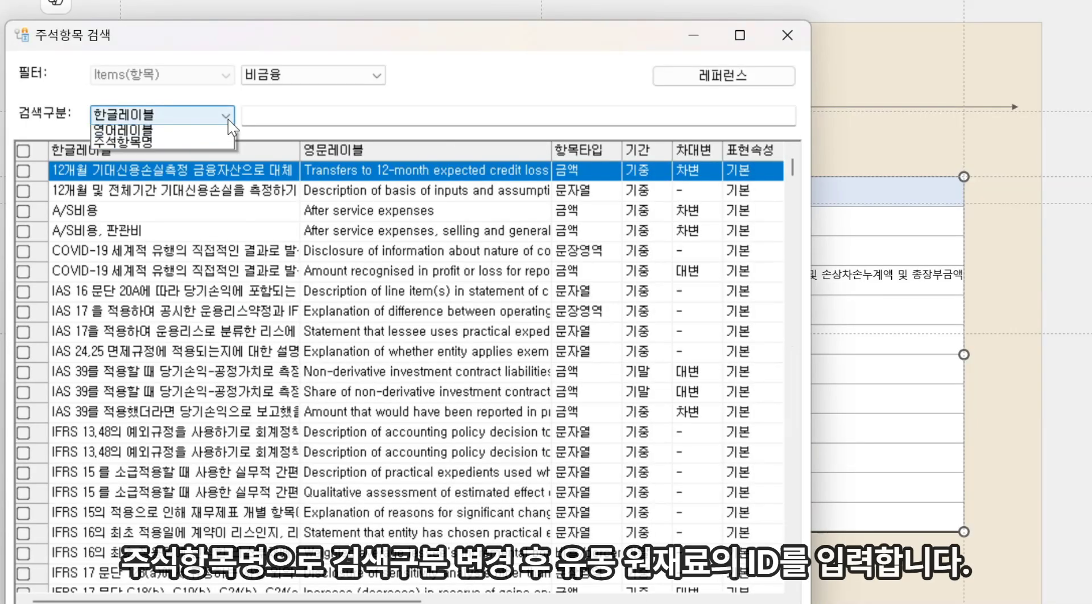
pyautogui.click(155, 154)
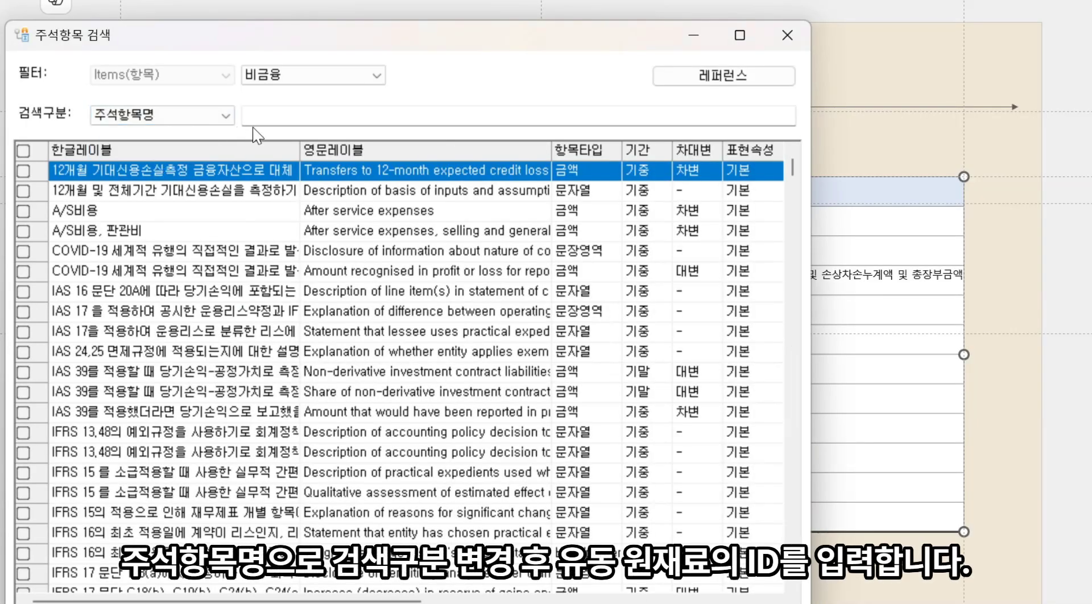
pyautogui.click(284, 116)
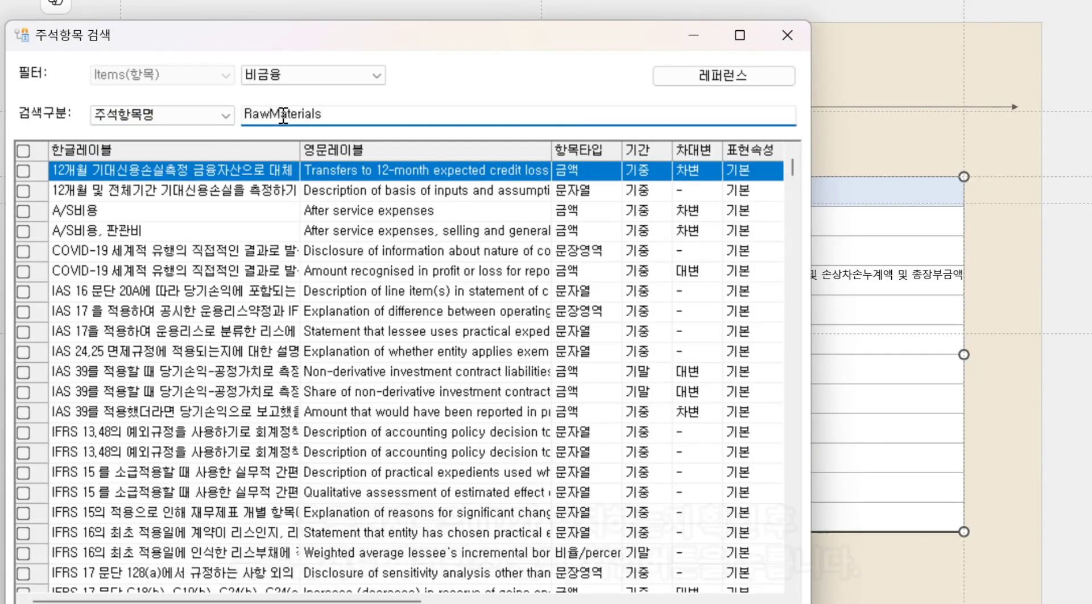
pyautogui.press('Return')
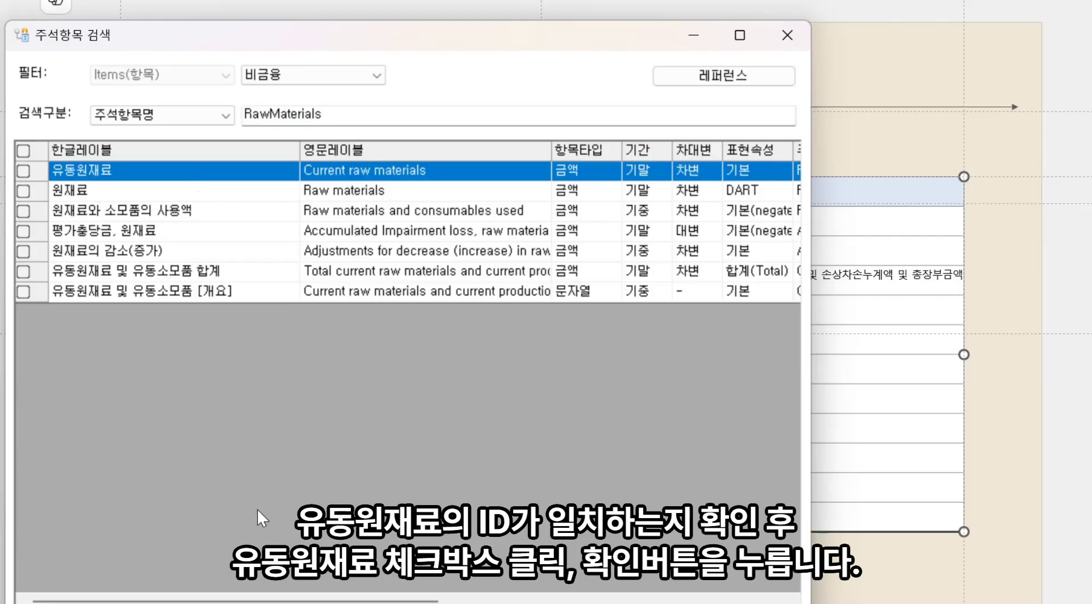
pyautogui.moveTo(267, 601); pyautogui.dragTo(615, 581)
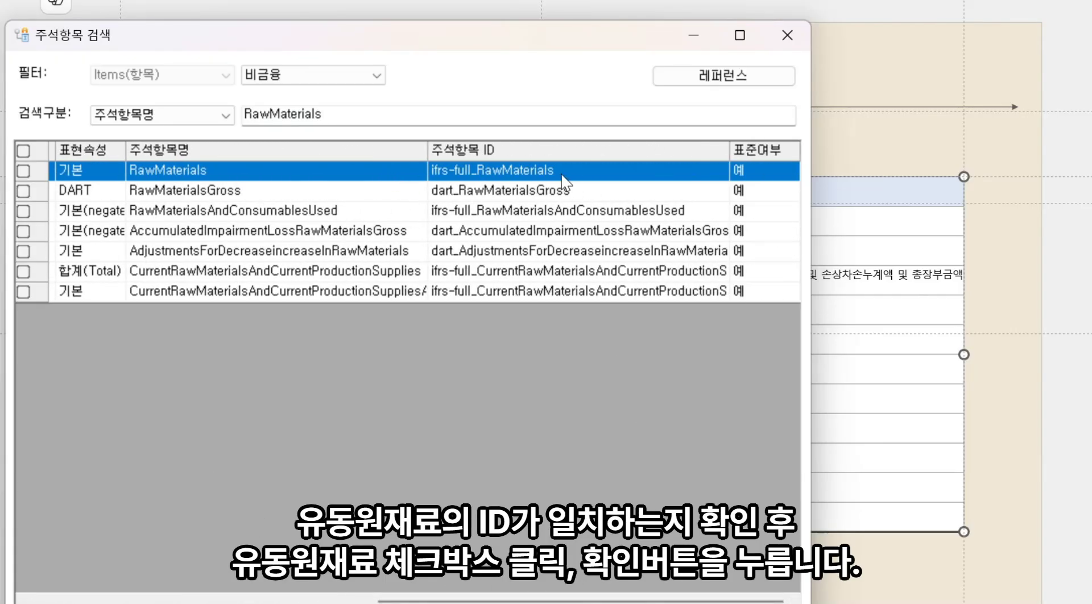
pyautogui.click(24, 171)
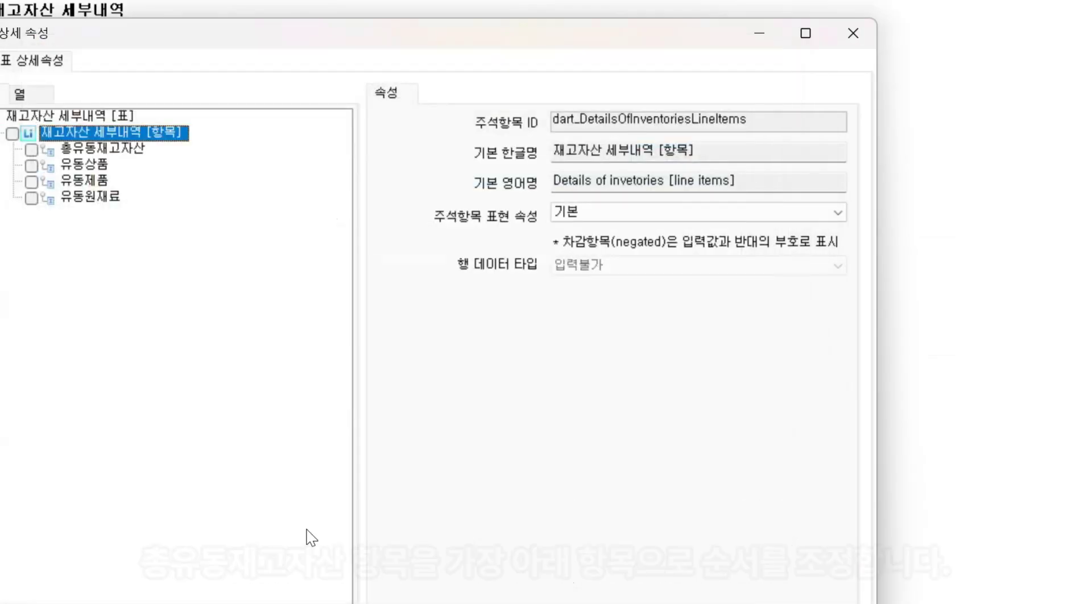
# Move the 총유동재고자산 row item down to the bottom of the 재고자산 세부내역 row list
pyautogui.click(128, 151)
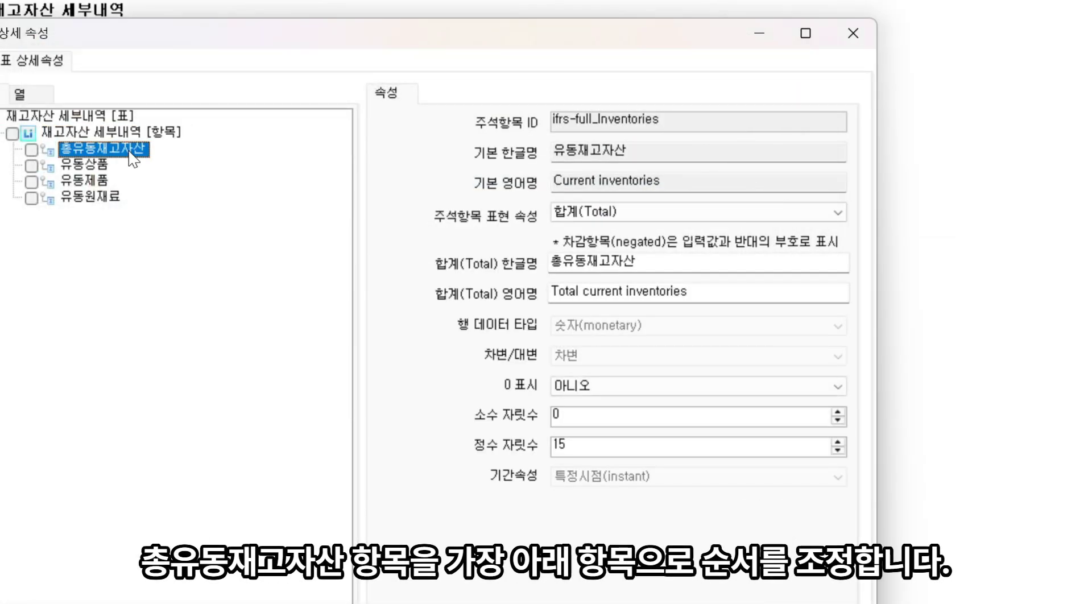
pyautogui.rightClick(130, 152)
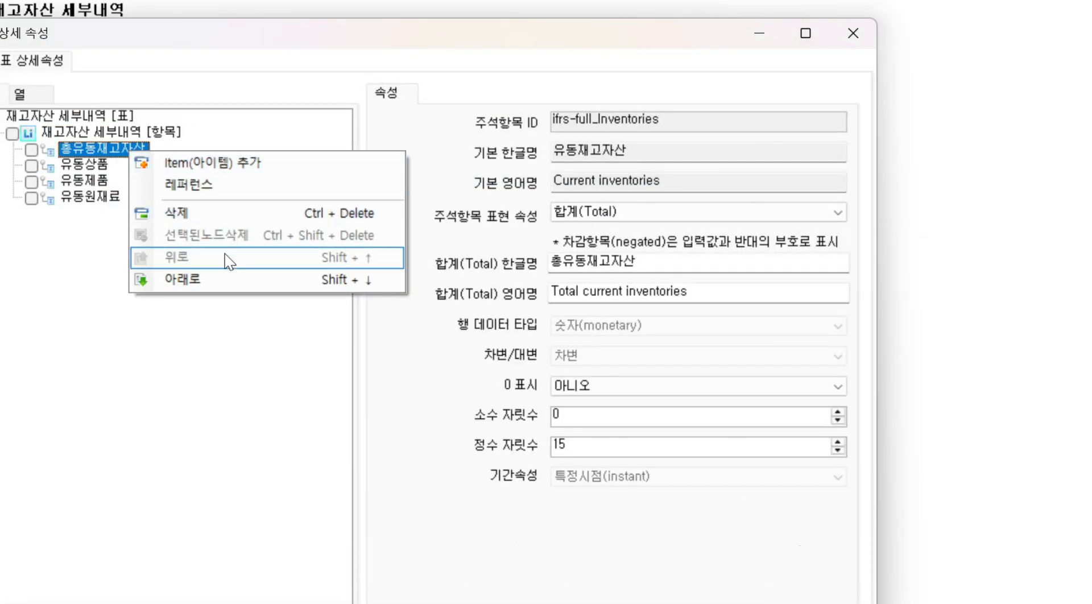
pyautogui.click(227, 282)
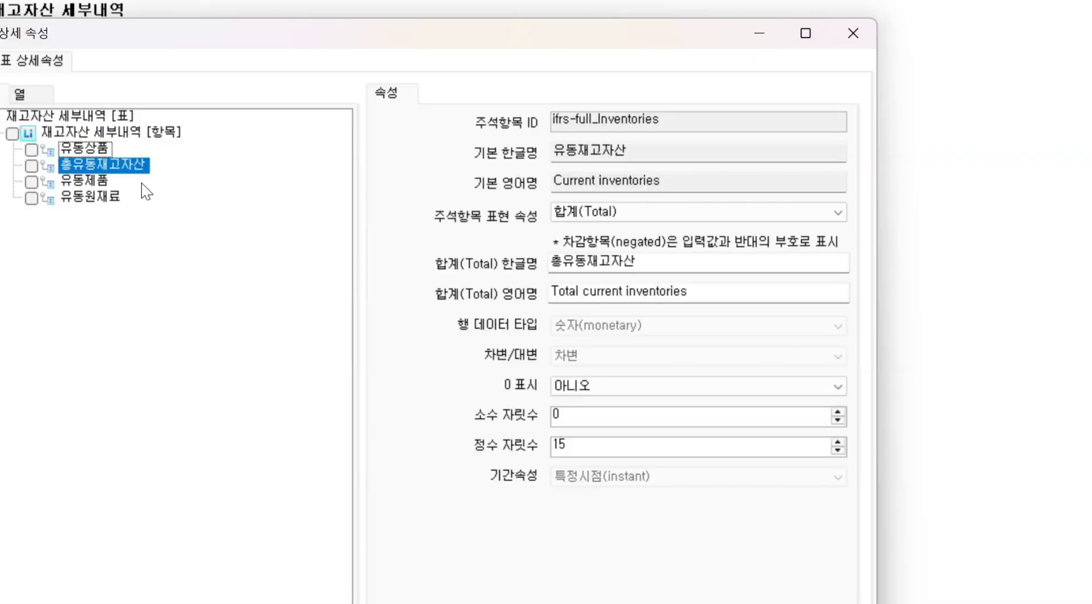
pyautogui.rightClick(136, 166)
pyautogui.click(206, 289)
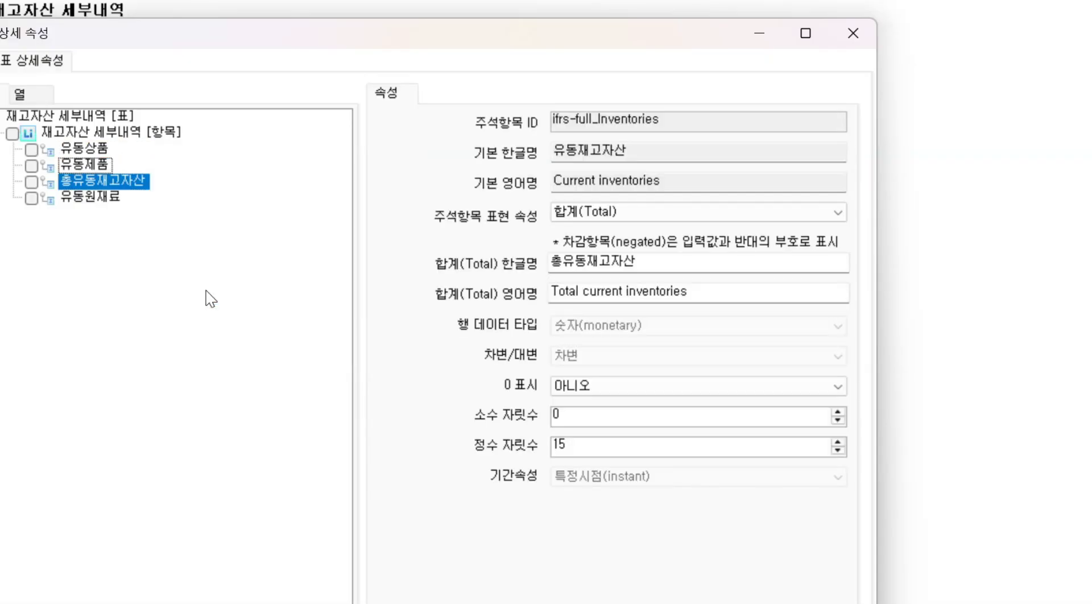
pyautogui.rightClick(138, 185)
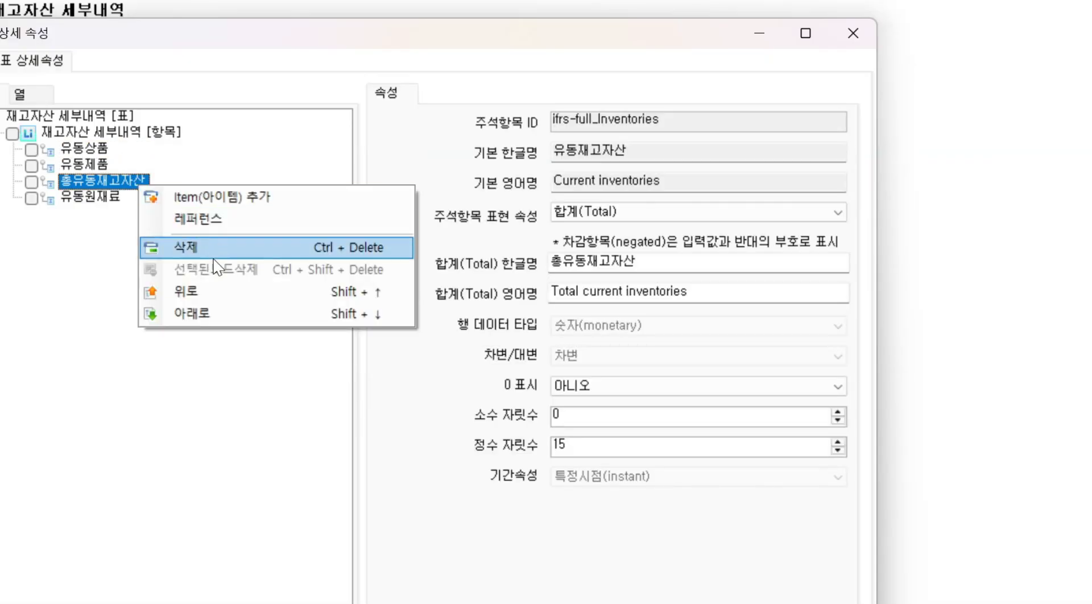
pyautogui.click(221, 319)
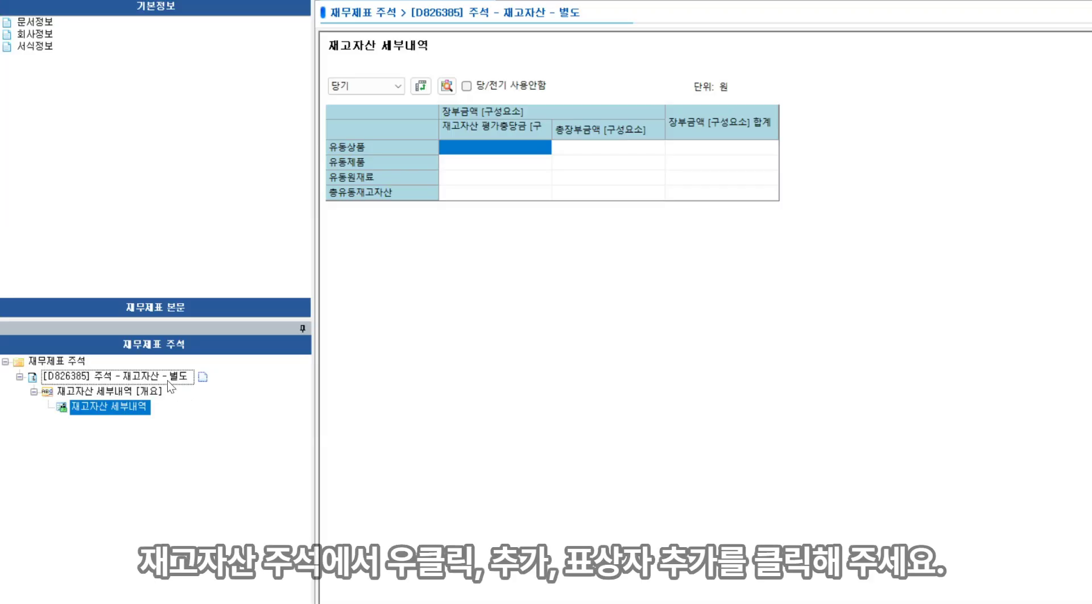
# Add a new table box to the 재고자산 note
pyautogui.rightClick(170, 378)
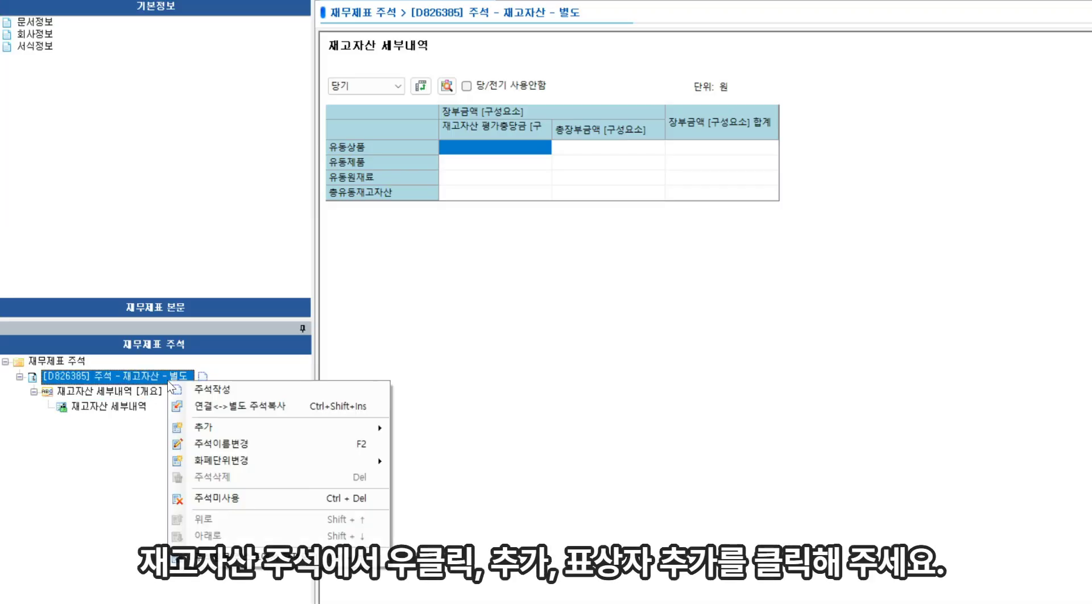
pyautogui.moveTo(231, 428)
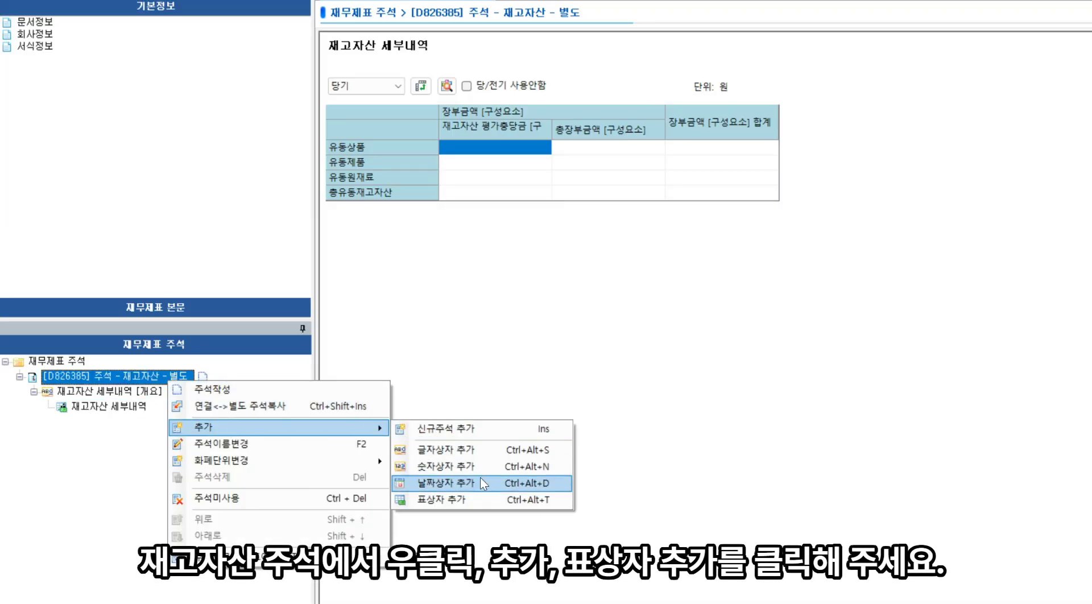
pyautogui.click(444, 500)
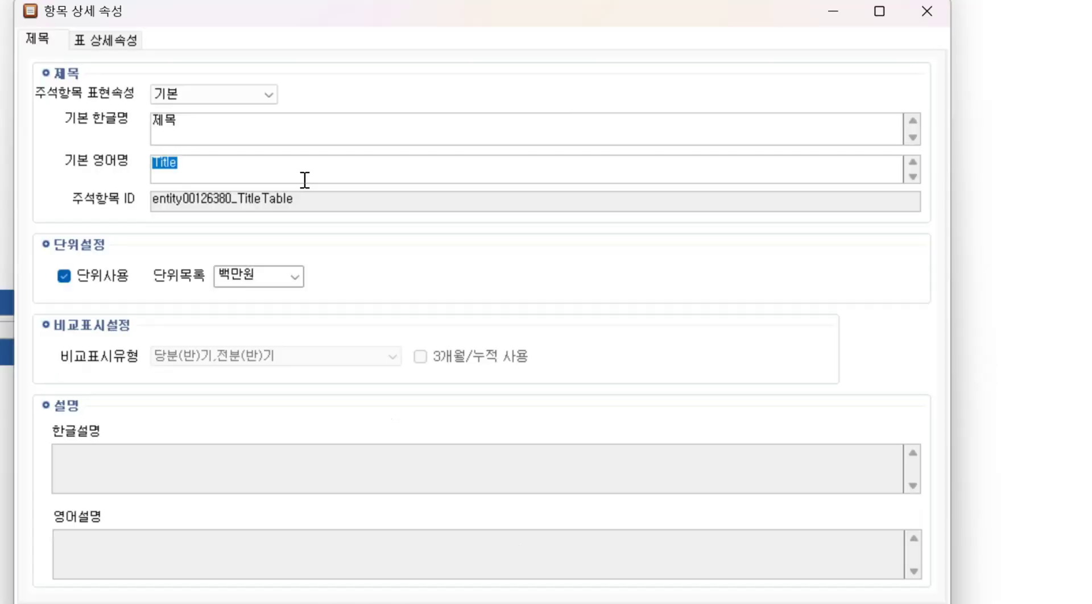
# Name the table 비용으로 인식한 재고자산의 금액 in Korean and AmountOfInventoriesRecognisedAsExpenses in English, and set its unit to 원
pyautogui.write('비용으로 인식한 재고자산의 금액')
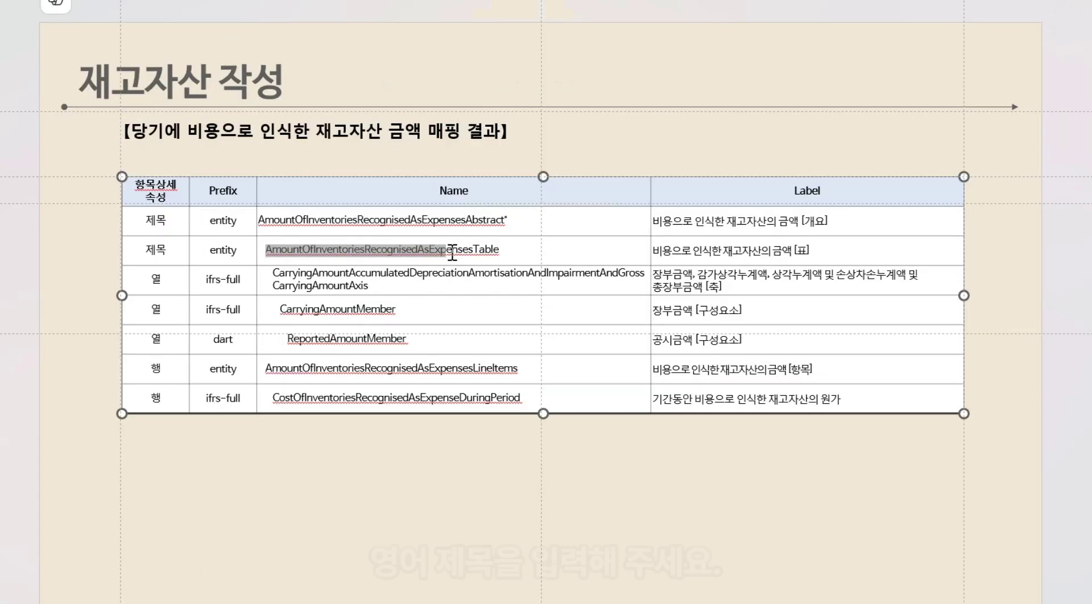
pyautogui.moveTo(452, 251); pyautogui.dragTo(473, 251)
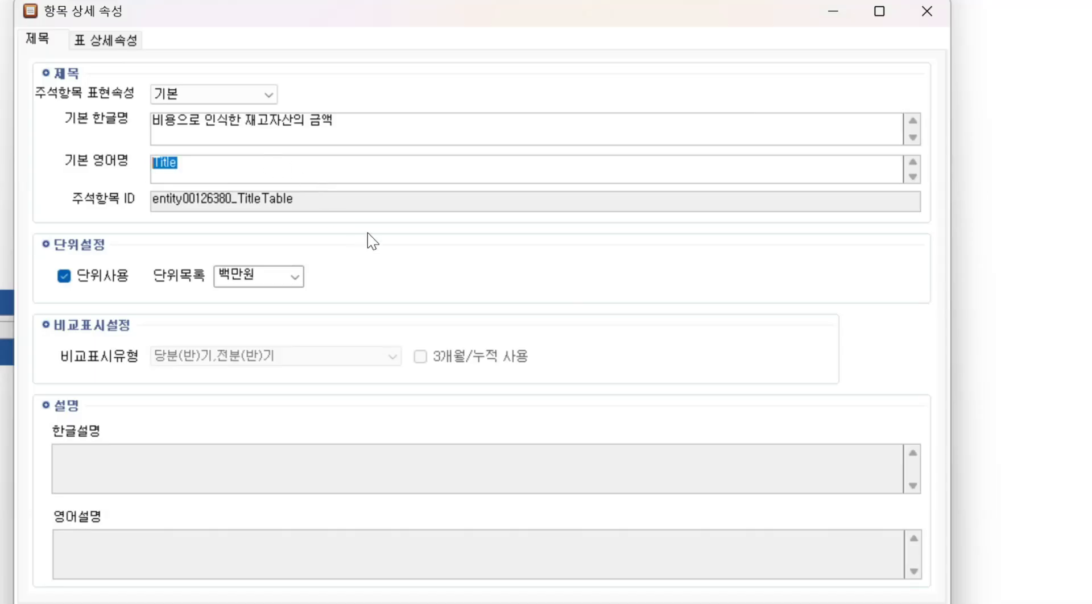
pyautogui.write('AmountOfInventoriesRecognisedAsExpenses')
pyautogui.click(259, 277)
pyautogui.click(239, 291)
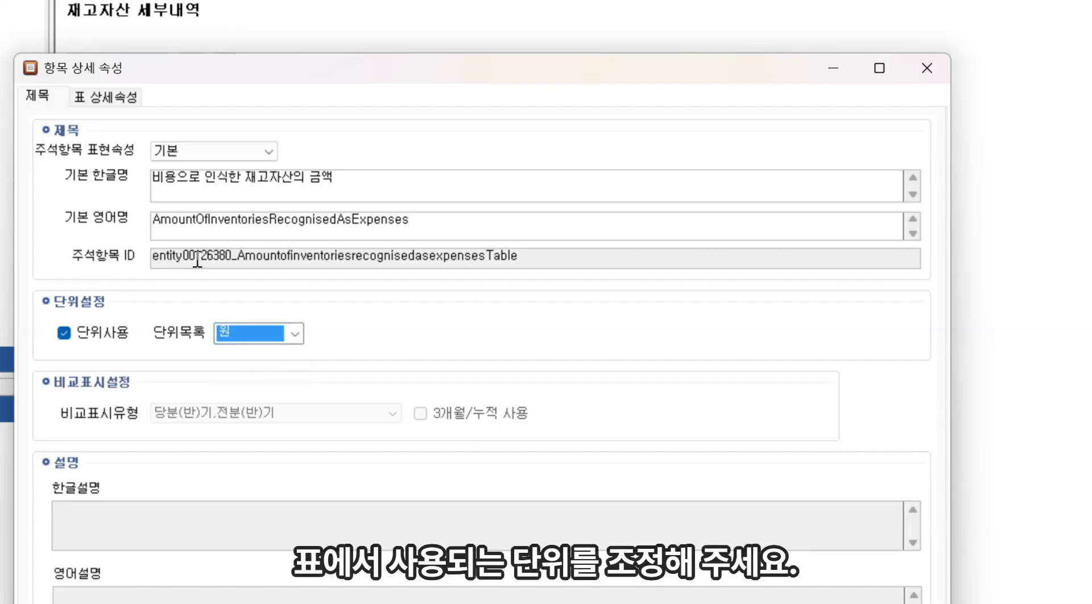
# Add the CarryingAmountAccumulatedDepreciationAmortisationAndImpairmentAndGrossCarryingAmountAxis column axis by searching item names for its ID
pyautogui.click(106, 98)
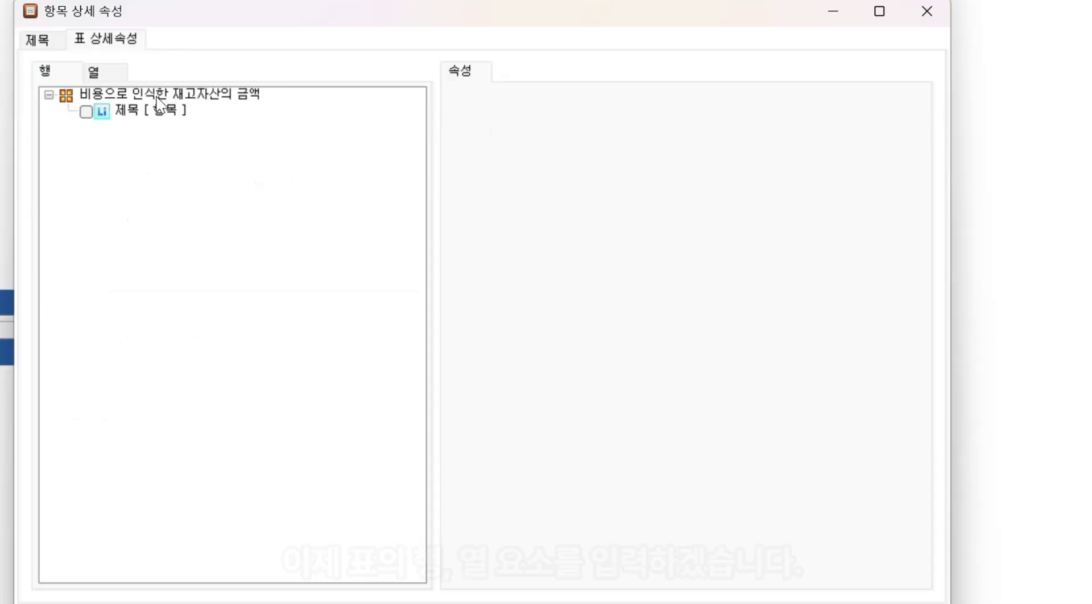
pyautogui.click(152, 167)
pyautogui.click(98, 71)
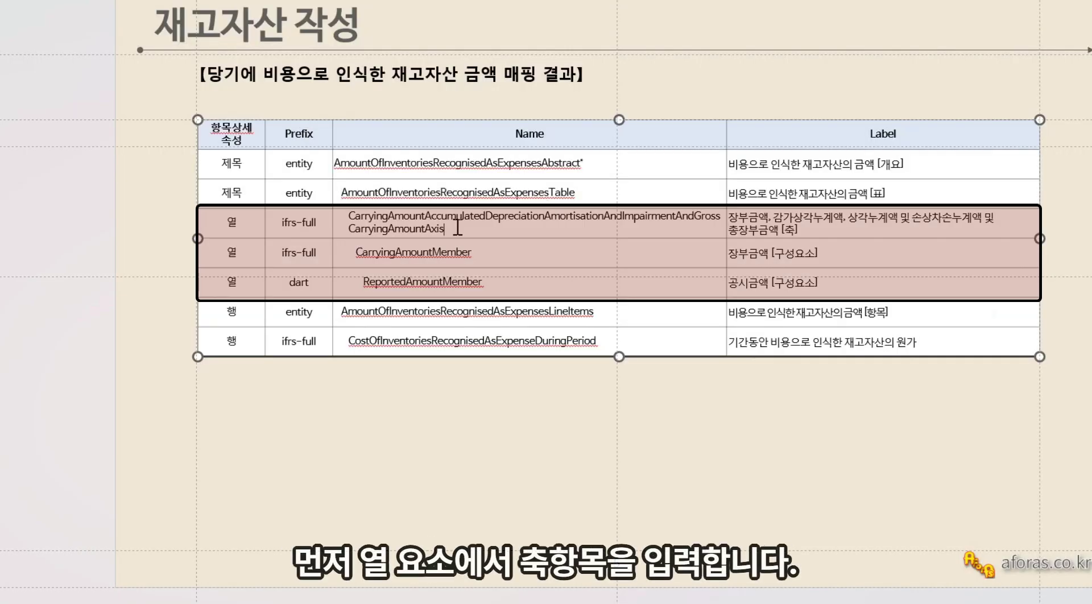
pyautogui.doubleClick(457, 228)
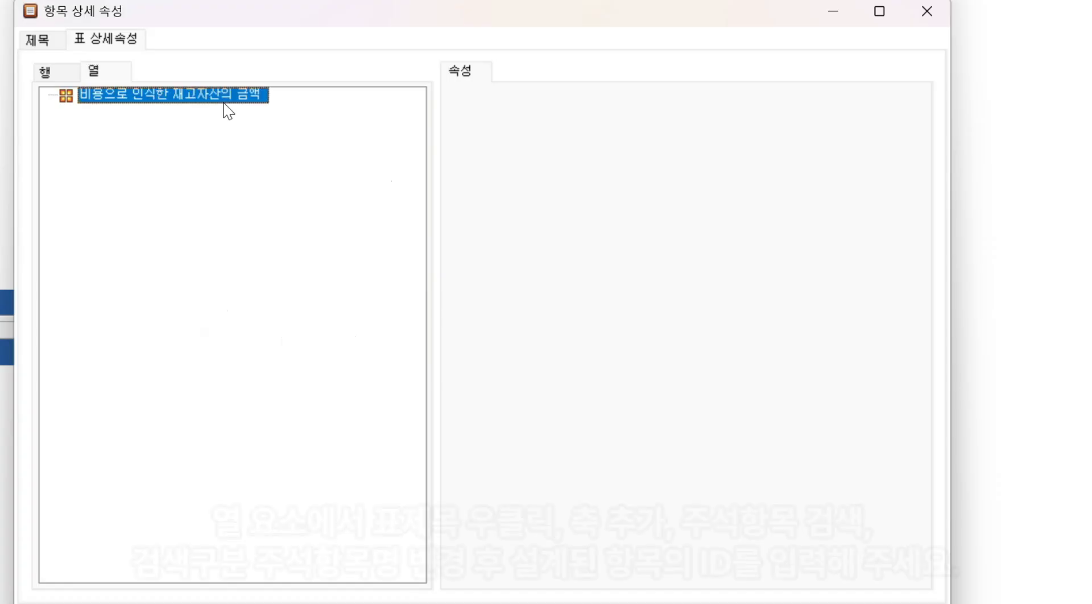
pyautogui.rightClick(226, 102)
pyautogui.click(276, 114)
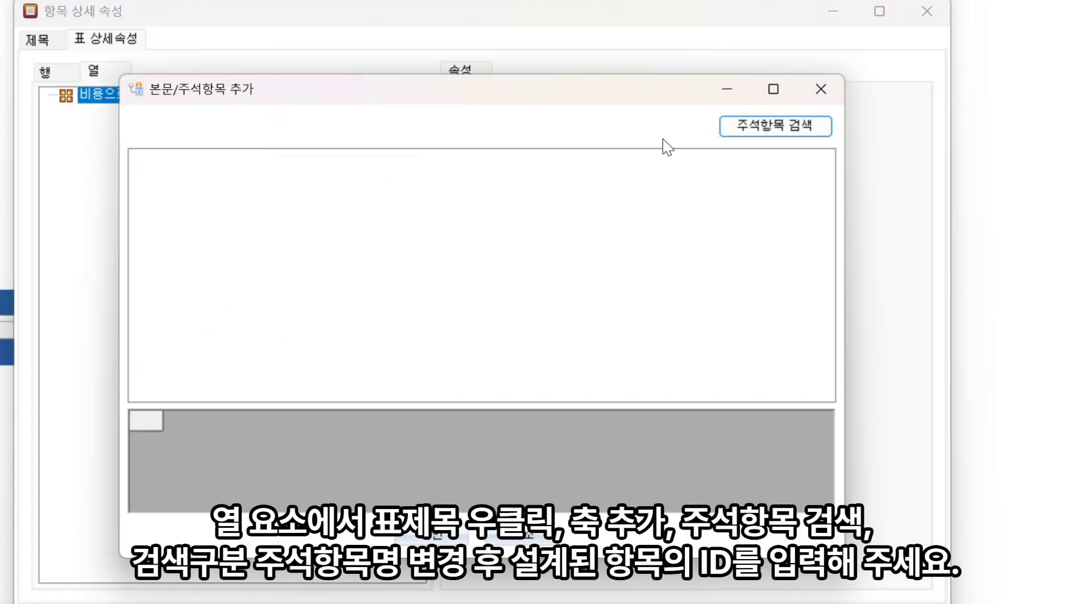
pyautogui.click(767, 124)
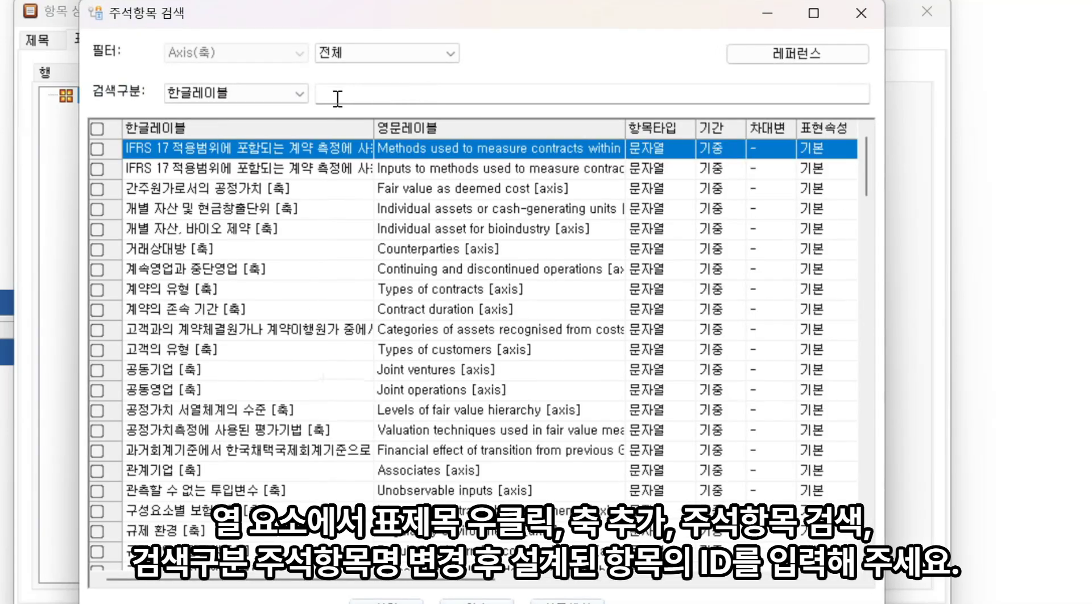
pyautogui.click(299, 93)
pyautogui.click(240, 128)
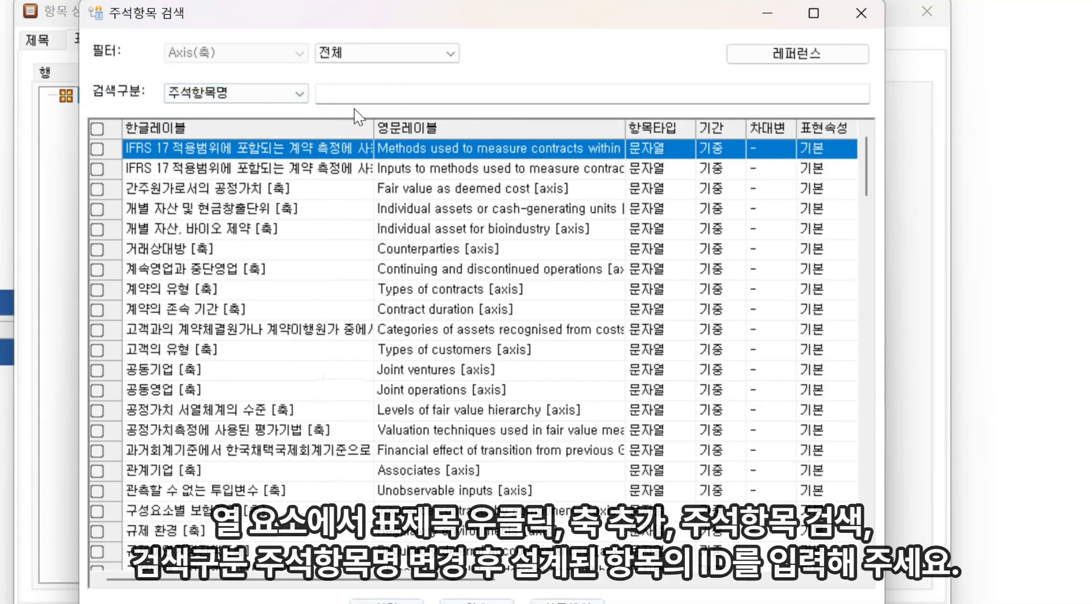
pyautogui.click(388, 91)
pyautogui.hotkey('ctrl', 'v')
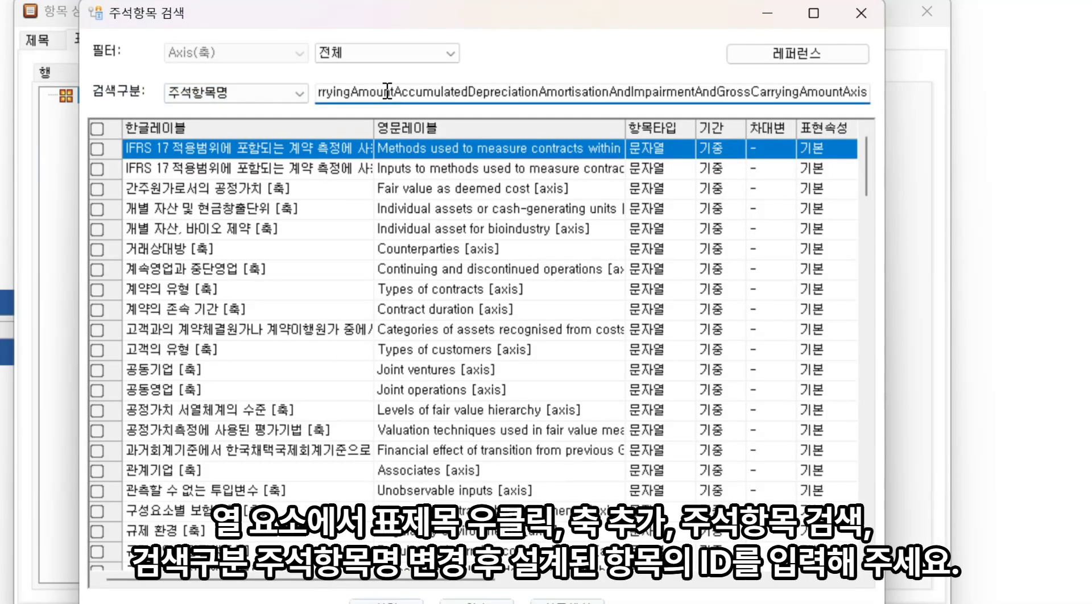
pyautogui.press('Return')
pyautogui.click(97, 149)
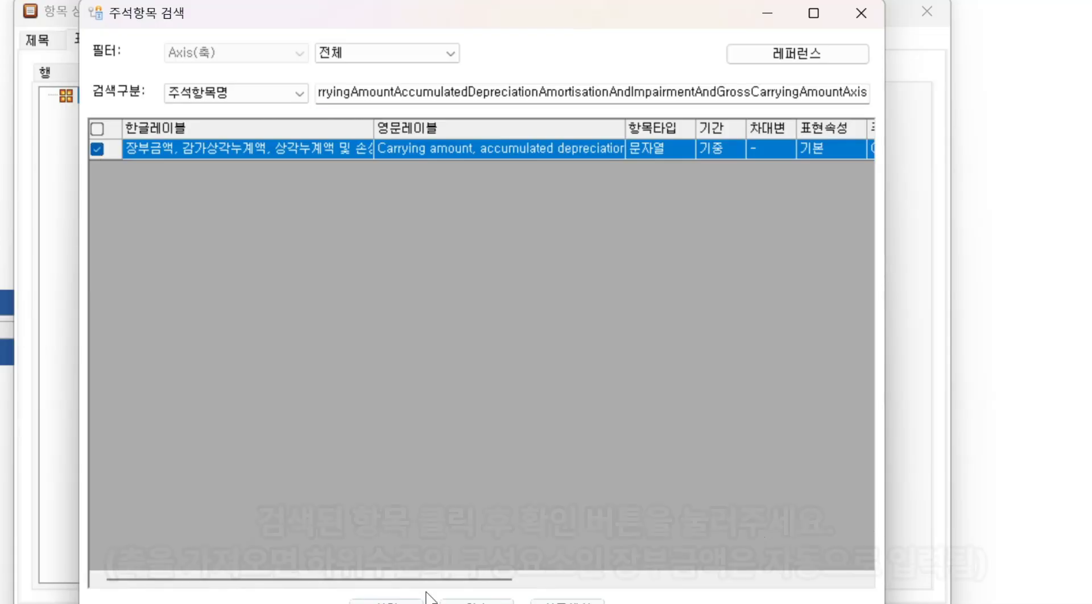
pyautogui.click(476, 601)
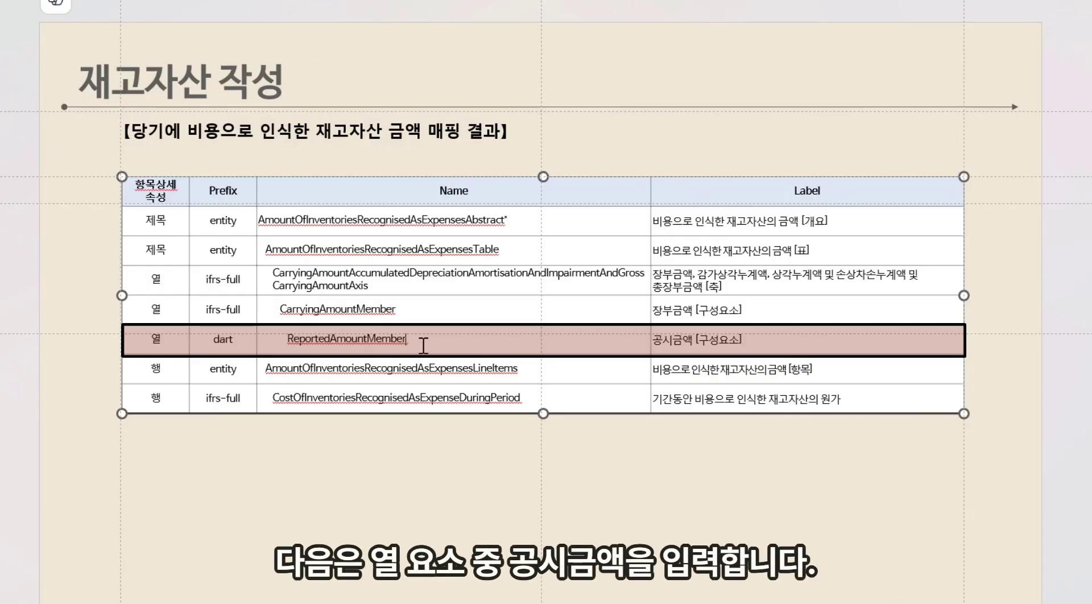
# Add the ReportedAmountMember (공시금액) member under 장부금액 [구성요소] by searching item names for ReportedAmountMember
pyautogui.moveTo(424, 345); pyautogui.dragTo(287, 339)
pyautogui.hotkey('ctrl', 'c')
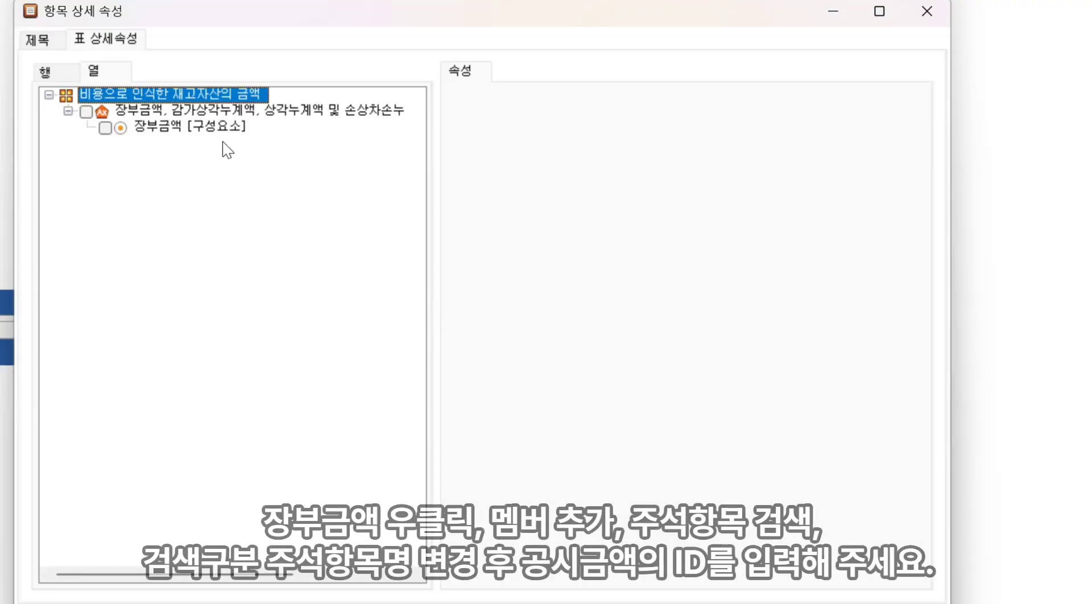
pyautogui.rightClick(215, 126)
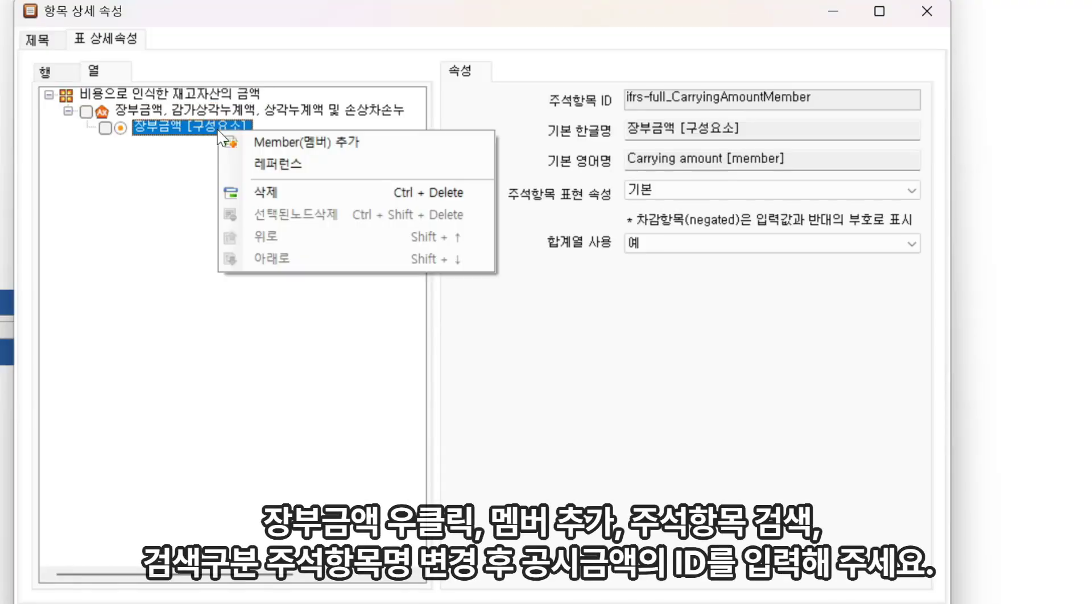
pyautogui.click(282, 138)
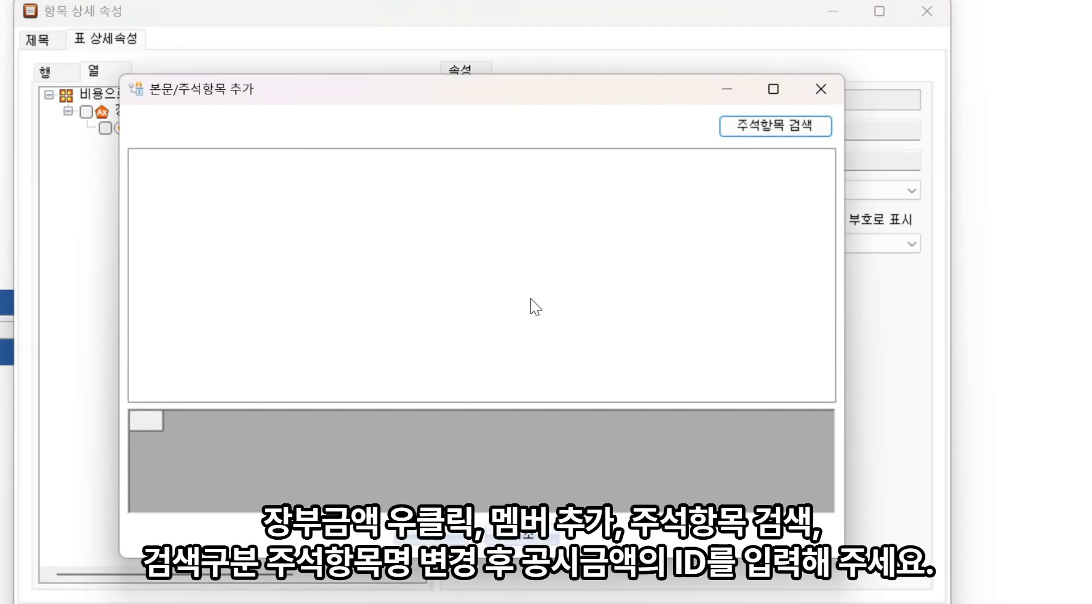
pyautogui.click(763, 130)
pyautogui.hotkey('ctrl', 'v')
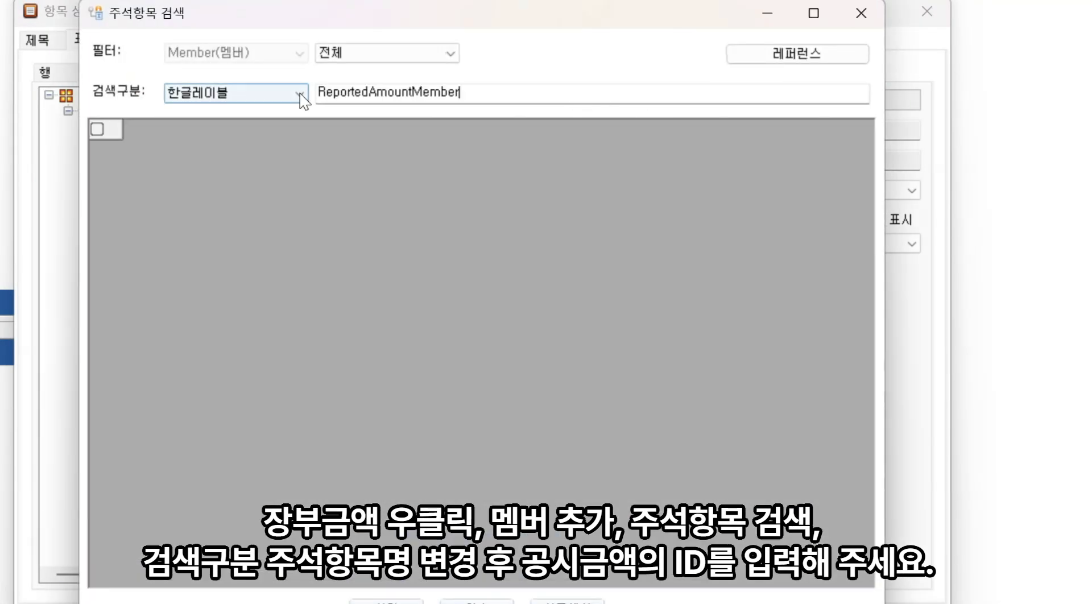
pyautogui.click(300, 93)
pyautogui.click(254, 133)
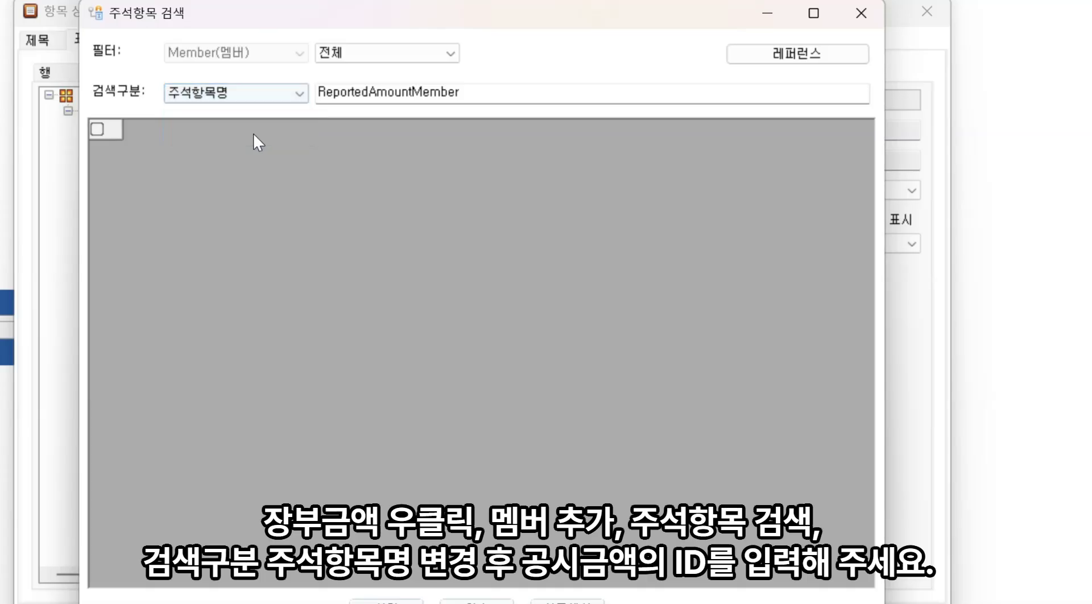
pyautogui.click(505, 91)
pyautogui.press('Return')
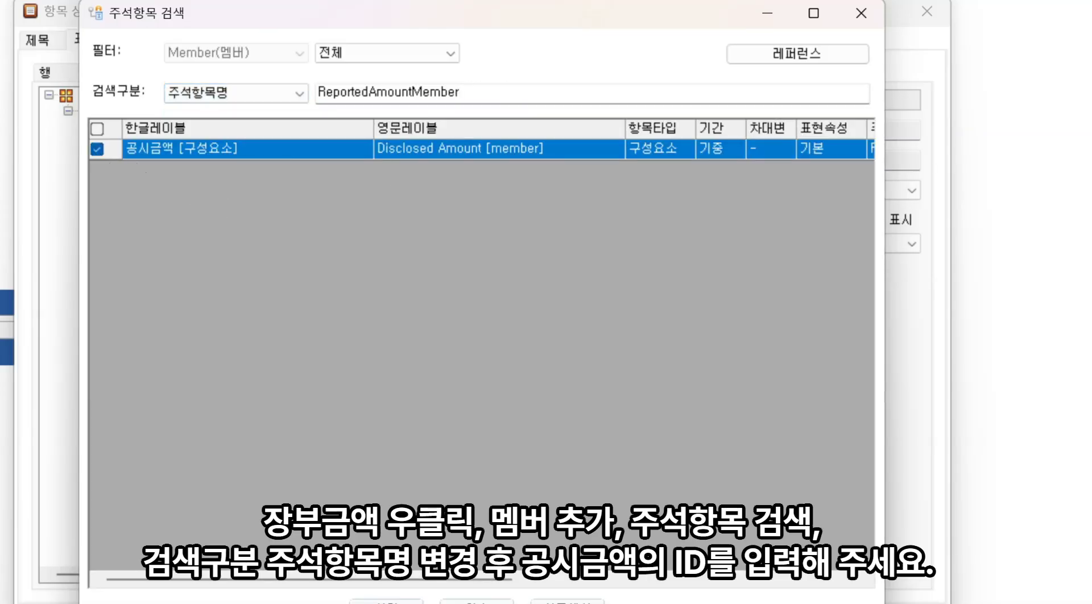
pyautogui.click(387, 602)
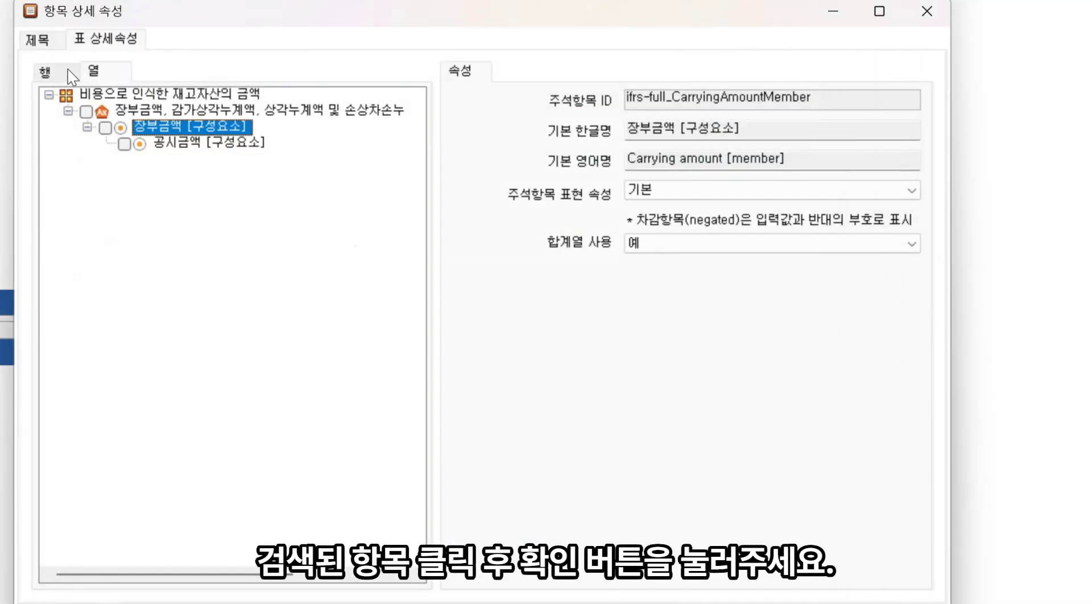
# Rename the row line items' Korean name to 비용으로 인식한 재고자산의 금액
pyautogui.click(51, 74)
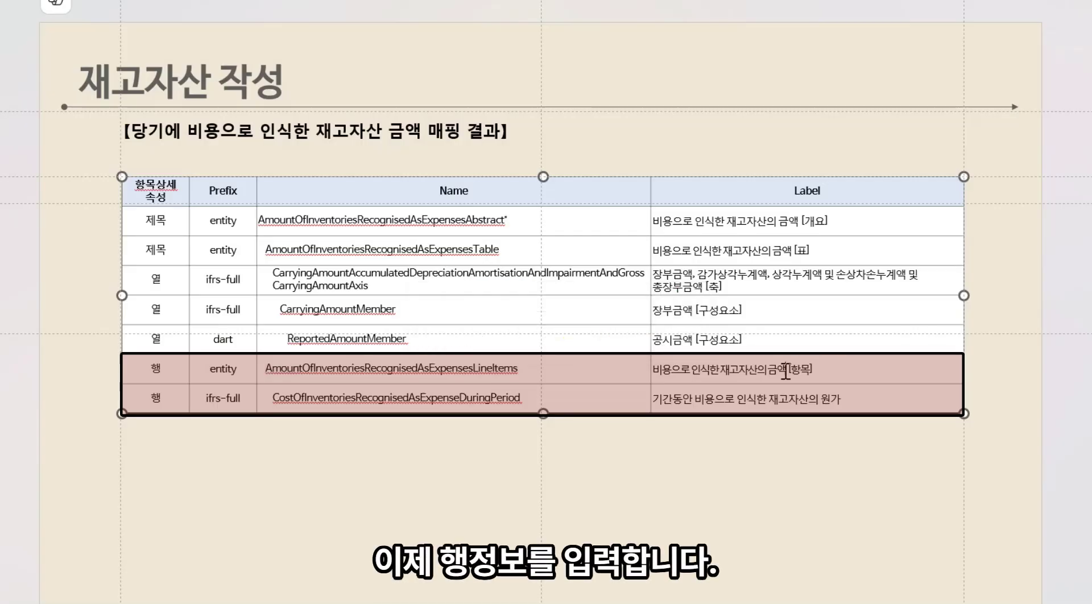
pyautogui.moveTo(788, 342); pyautogui.dragTo(660, 377)
pyautogui.hotkey('ctrl', 'c')
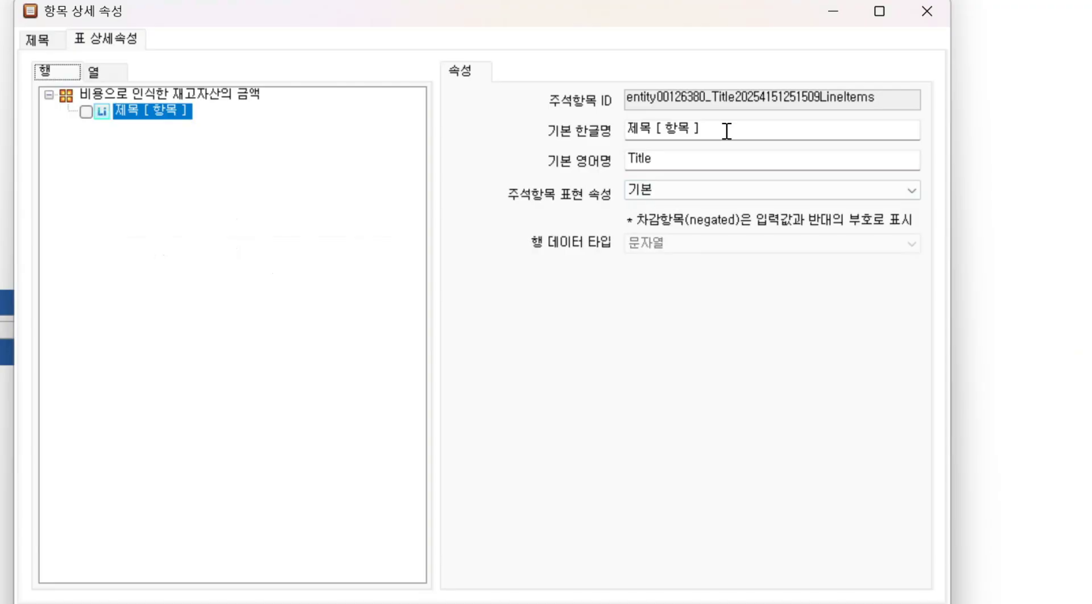
pyautogui.press('Tab')
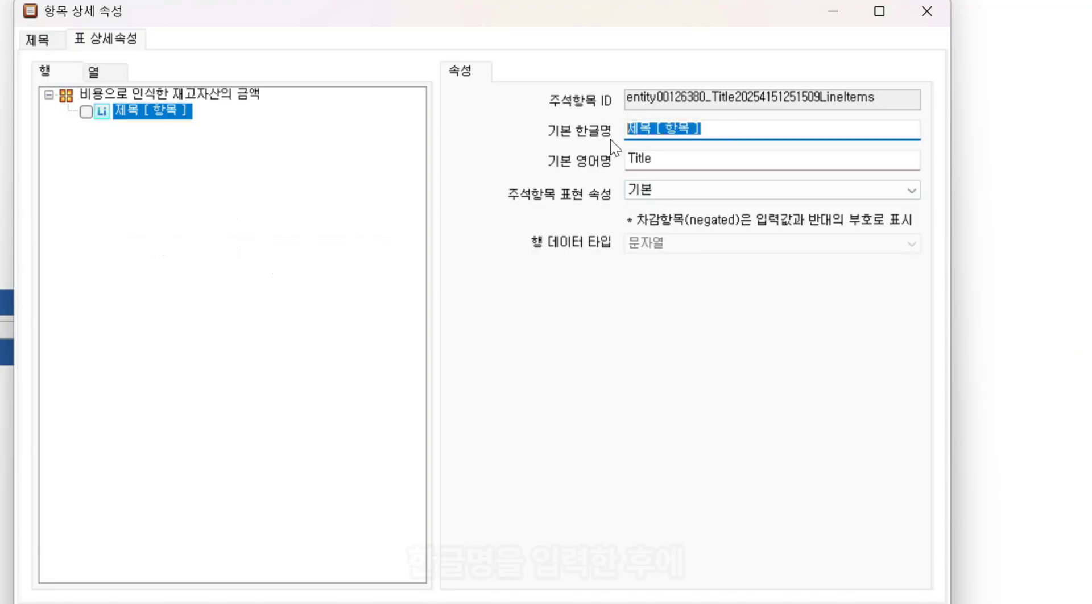
pyautogui.hotkey('ctrl', 'v')
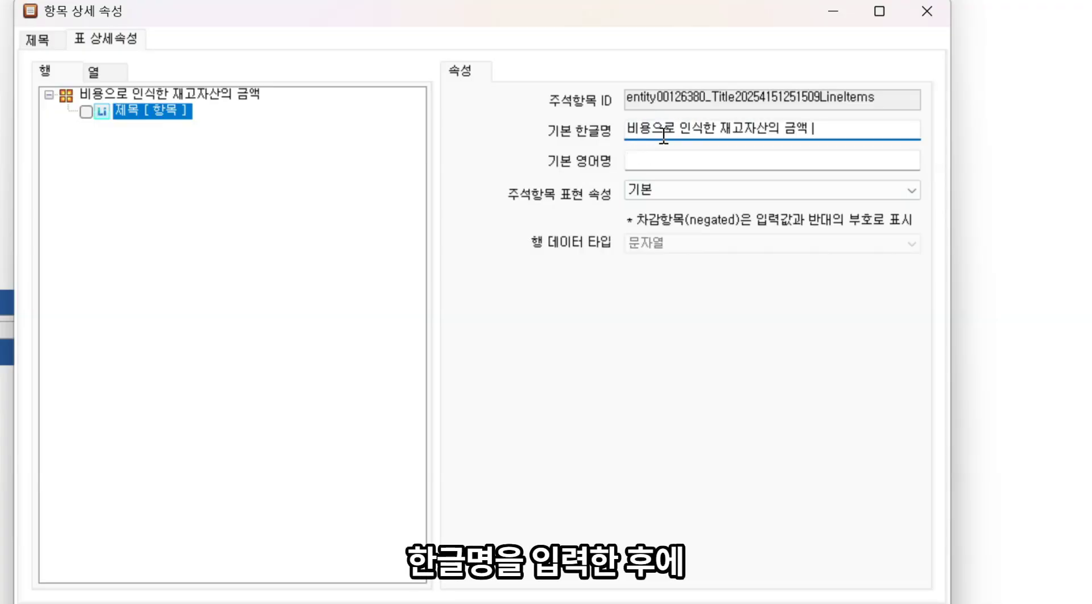
# Paste CostOfInventoriesRecognisedAsExpenseDuringPeriod as the line items' English name
pyautogui.click(680, 161)
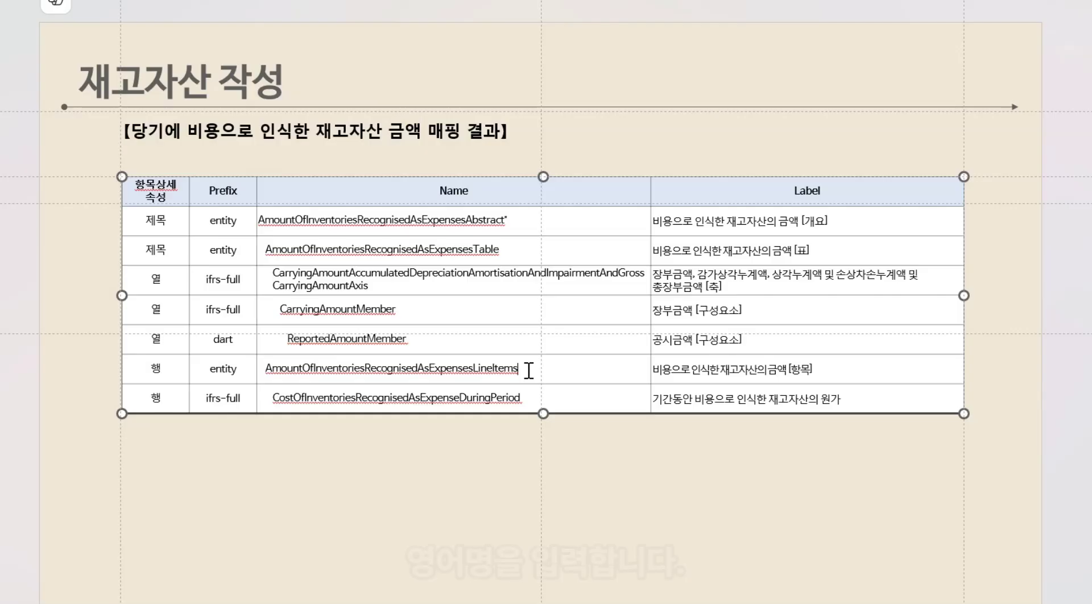
pyautogui.doubleClick(467, 373)
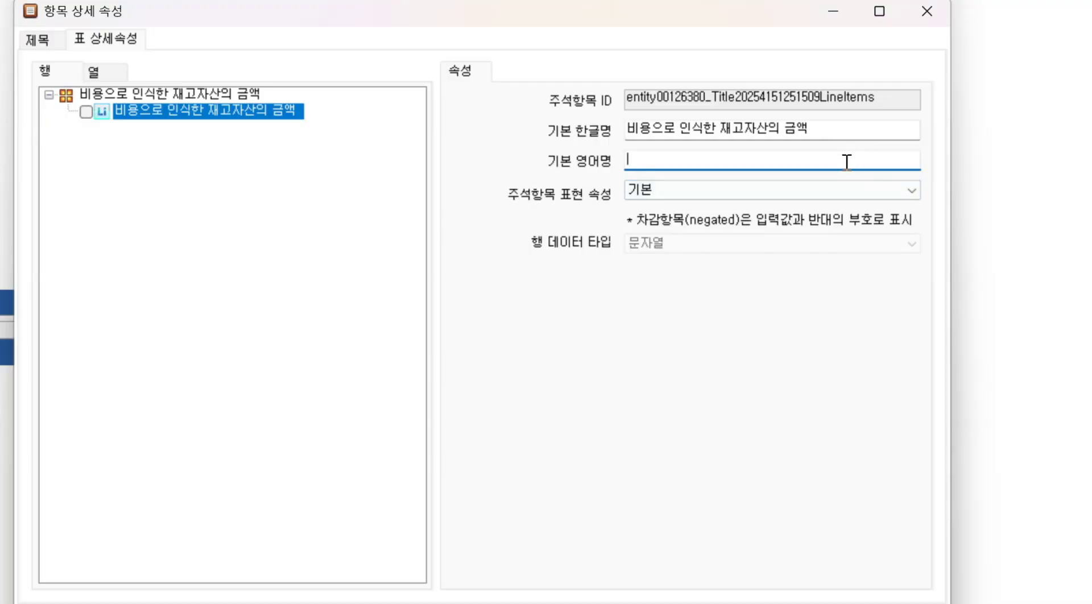
pyautogui.hotkey('ctrl', 'v')
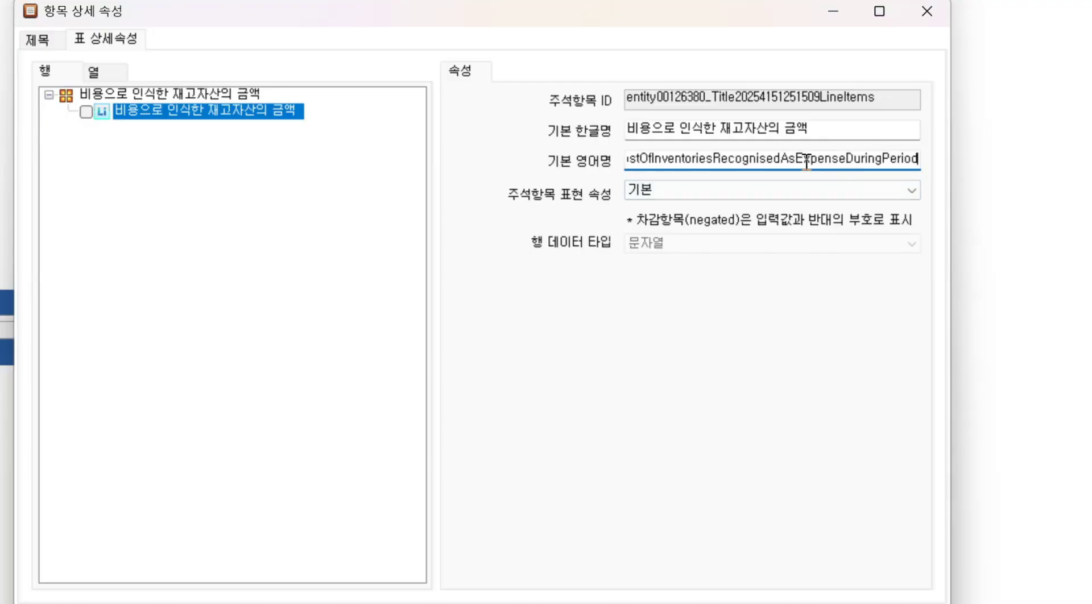
# Review the full English name of the line items by moving through its text
pyautogui.press('Home')
pyautogui.press('Right')
pyautogui.press('Right')
pyautogui.press('Right')
pyautogui.press('Right')
pyautogui.press('Right')
pyautogui.press('Right')
pyautogui.press('Right')
pyautogui.press('Right')
pyautogui.press('Right')
pyautogui.press('Right')
pyautogui.press('Right')
pyautogui.press('Right')
pyautogui.press('Right')
pyautogui.press('Right')
pyautogui.press('Right')
pyautogui.press('Right')
pyautogui.press('Right')
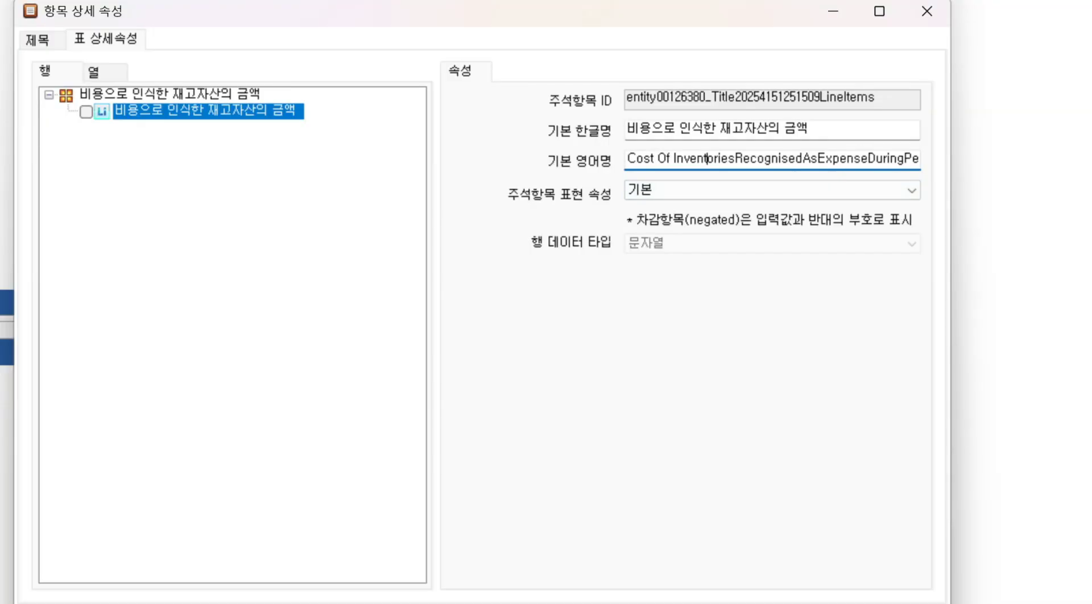
pyautogui.press('Right')
pyautogui.press('Right')
pyautogui.press('Right')
pyautogui.press('Right')
pyautogui.press('Right')
pyautogui.press('Right')
pyautogui.press('Right')
pyautogui.press('Right')
pyautogui.press('Right')
pyautogui.press('Right')
pyautogui.press('Right')
pyautogui.press('Right')
pyautogui.press('Right')
pyautogui.press('Right')
pyautogui.press('Right')
pyautogui.press('Right')
pyautogui.press('Right')
pyautogui.press('Right')
pyautogui.press('Right')
pyautogui.press('Right')
pyautogui.press('Right')
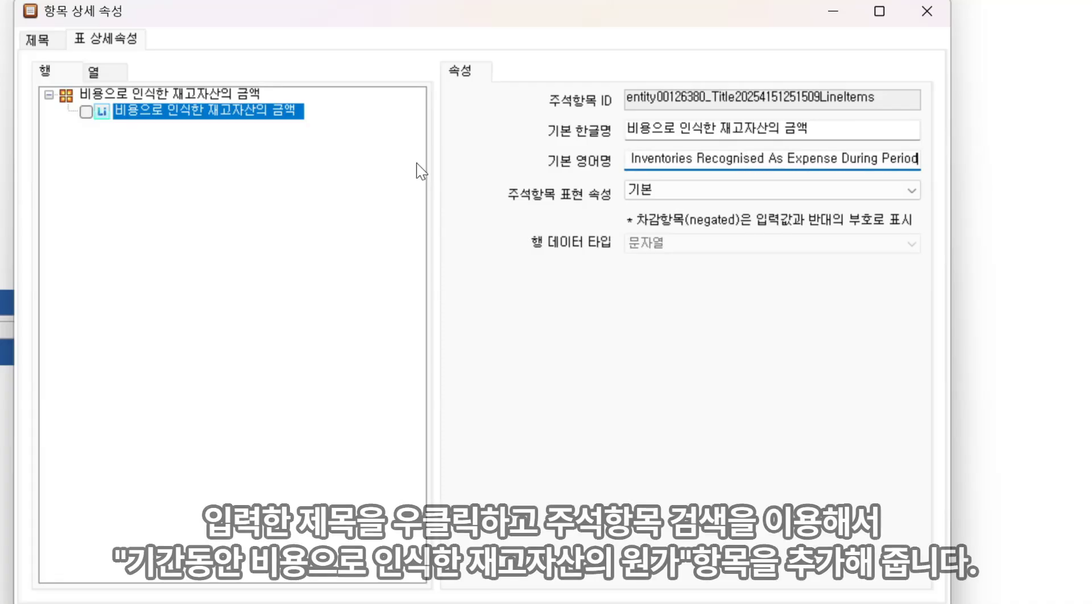
# Add the 기간동안 비용으로 인식한 재고자산의 원가 item under the line items by searching item names for CostOfInventoriesRecognisedAsExpenseDuringPeriod
pyautogui.rightClick(295, 122)
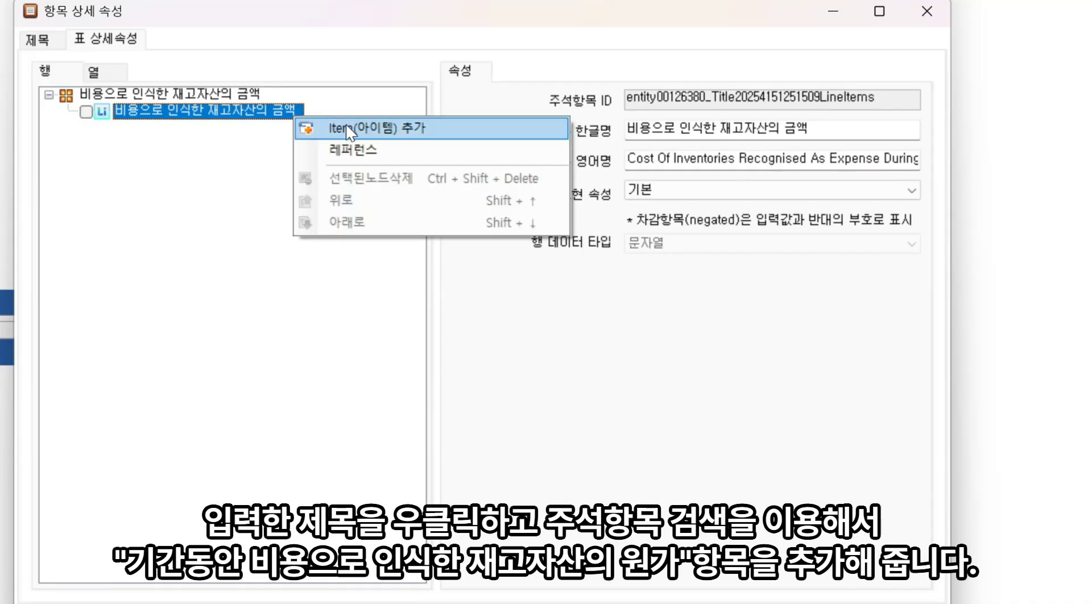
pyautogui.click(321, 122)
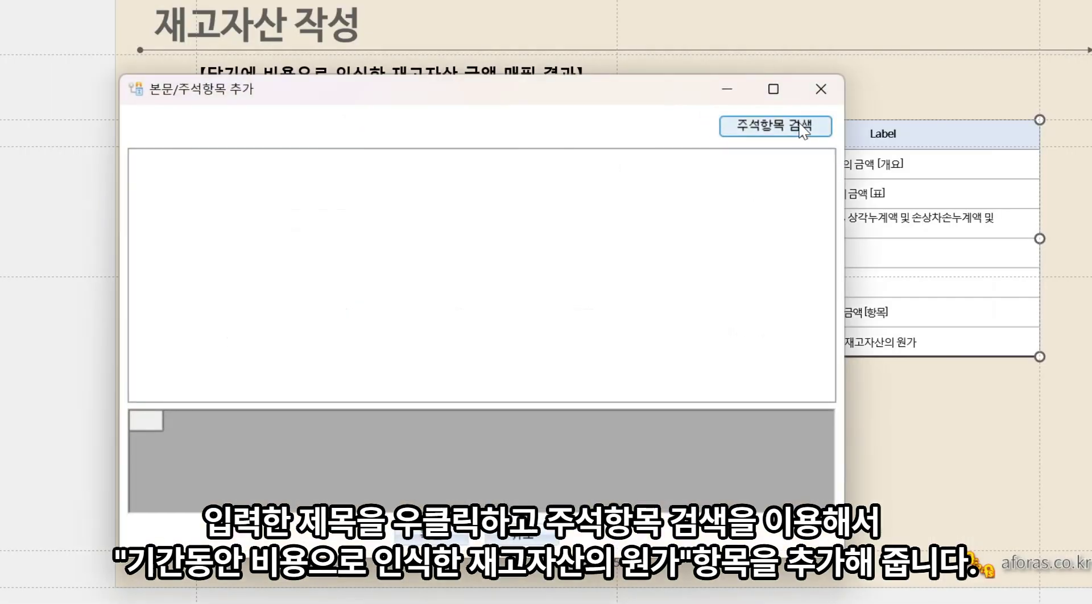
pyautogui.click(802, 128)
pyautogui.click(236, 93)
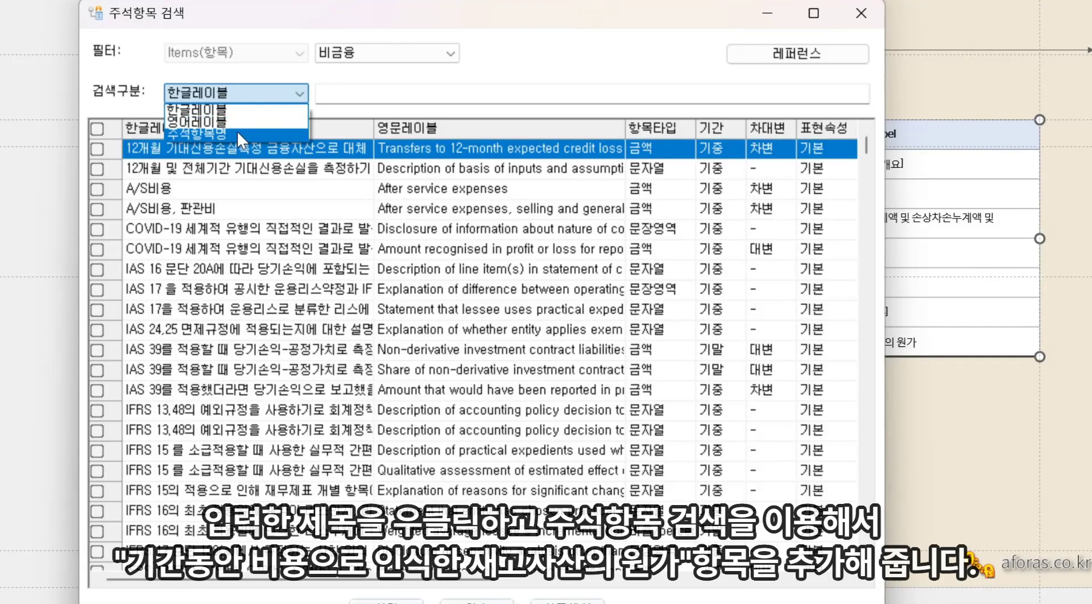
pyautogui.click(219, 122)
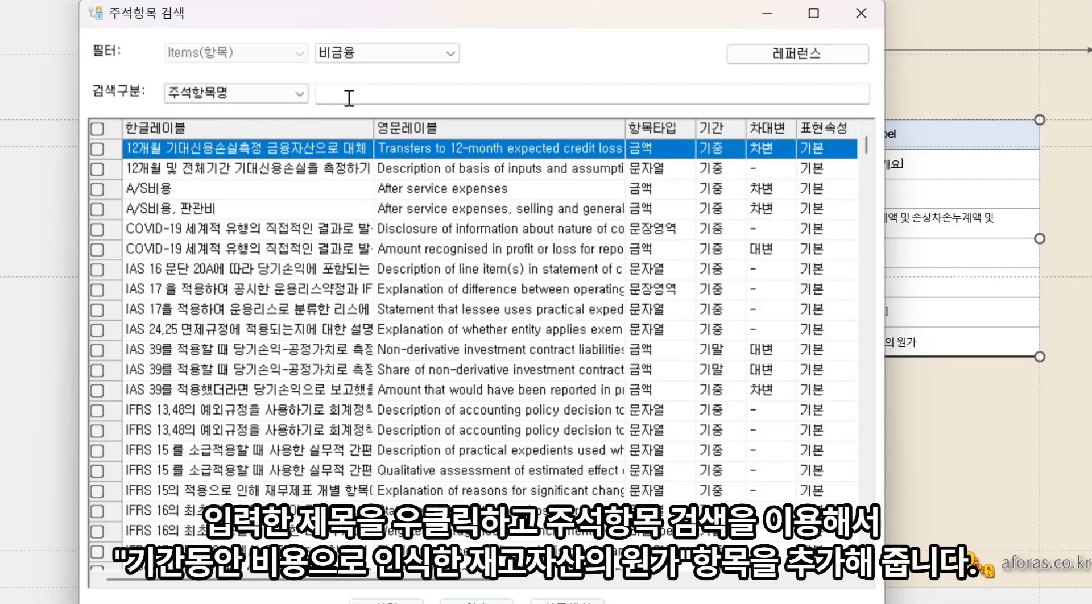
pyautogui.click(348, 98)
pyautogui.write('CostOfInventoriesRecognisedAsExpenseDuringPeriod')
pyautogui.press('Return')
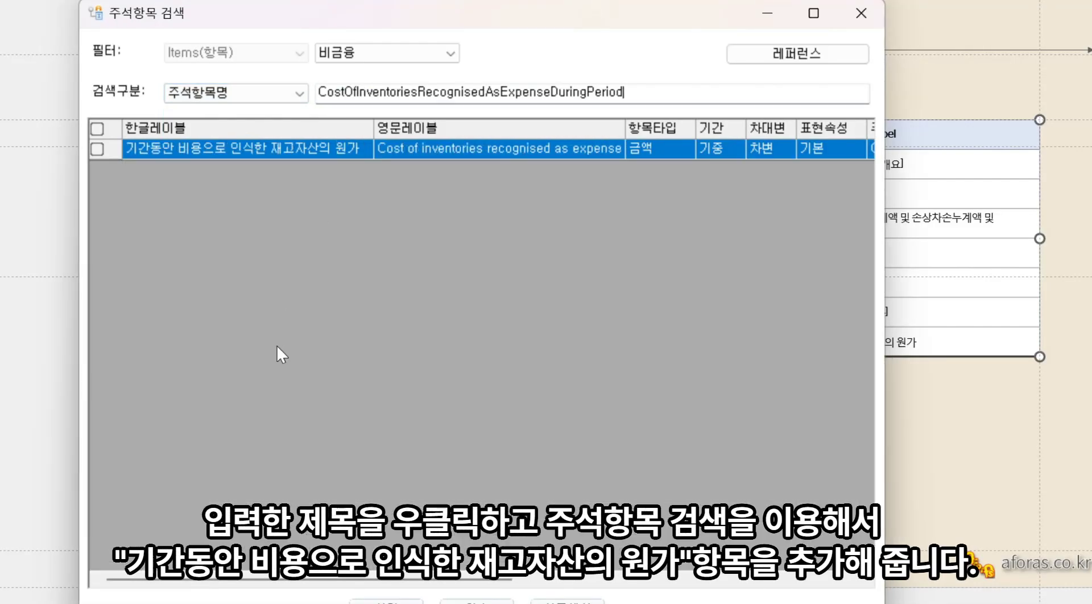
pyautogui.click(98, 149)
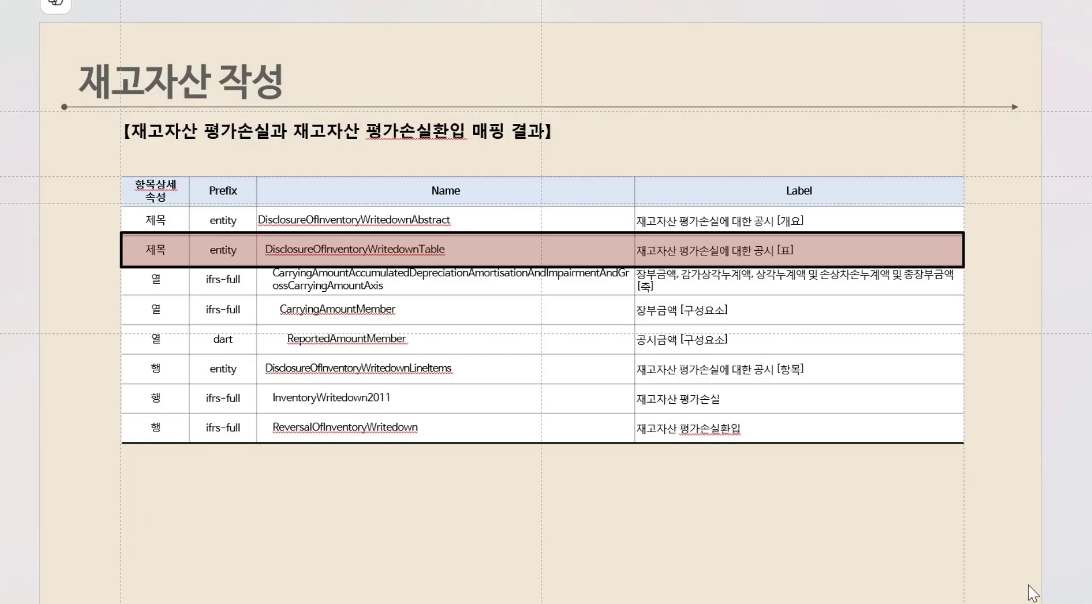
# Add a new table box to the inventory note and set its Korean name to 재고자산 평가손실에 대한 공시
pyautogui.click(774, 251)
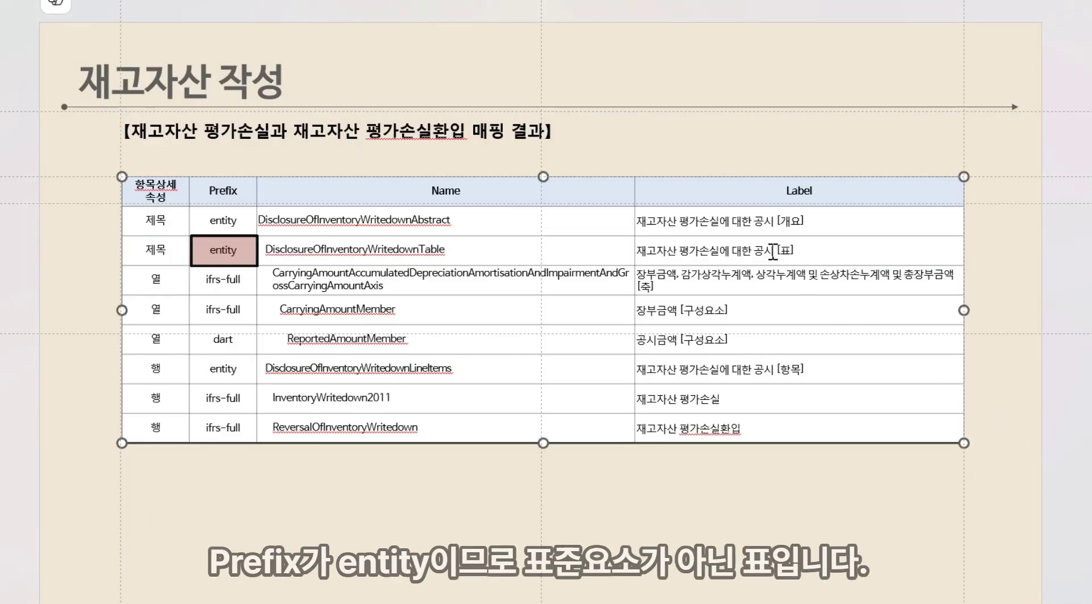
pyautogui.moveTo(651, 250); pyautogui.dragTo(774, 251)
pyautogui.hotkey('ctrl', 'c')
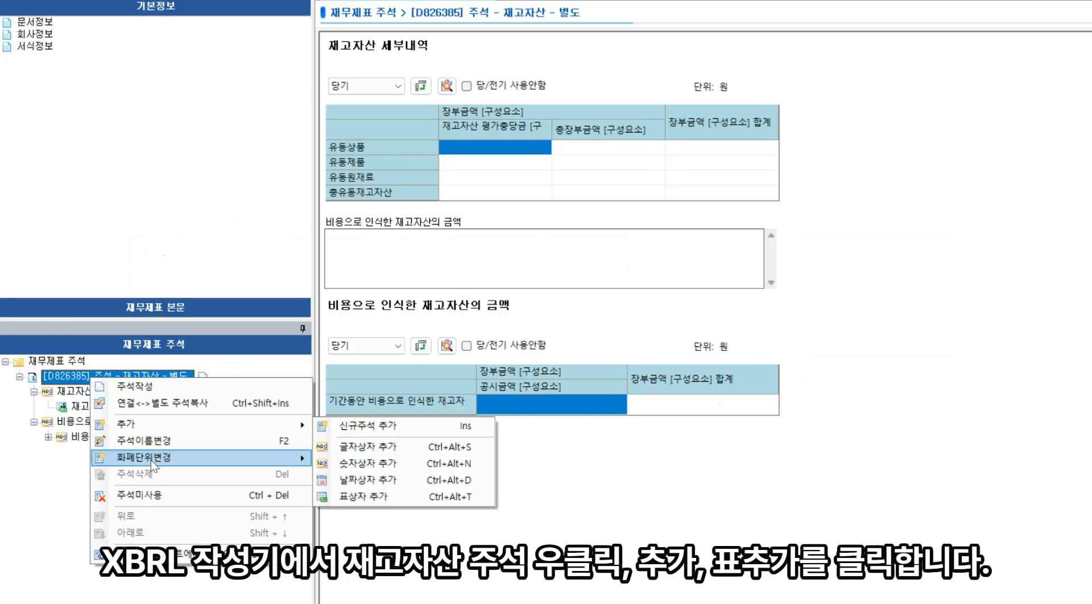
pyautogui.moveTo(160, 431)
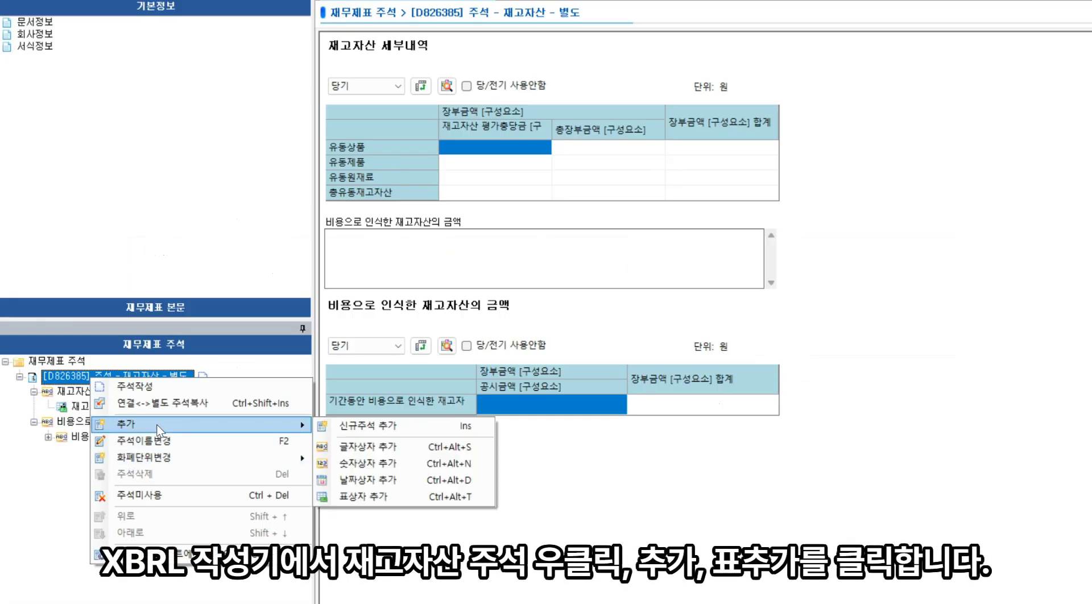
pyautogui.click(405, 497)
pyautogui.moveTo(212, 132); pyautogui.dragTo(50, 123)
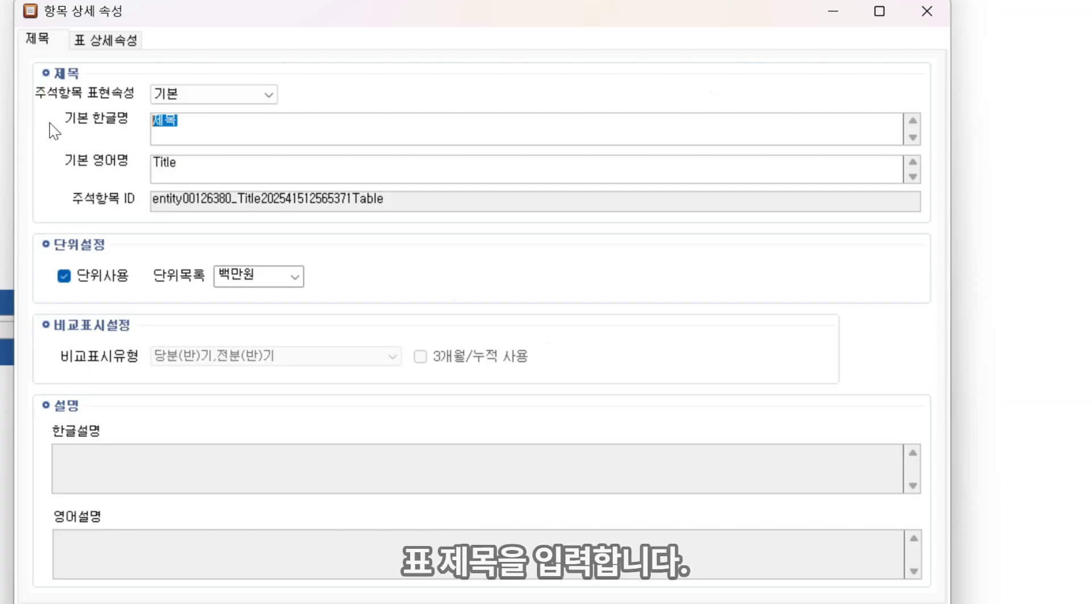
pyautogui.hotkey('ctrl', 'v')
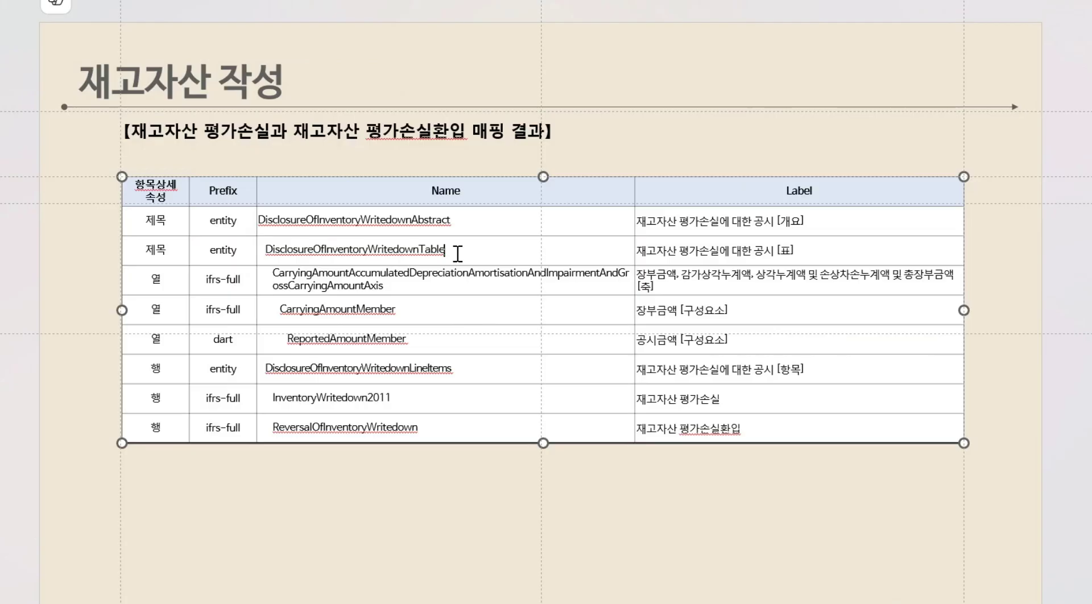
# Set the table's English name to DisclosureOfInventoryWritedownTable and its unit to 원
pyautogui.doubleClick(393, 259)
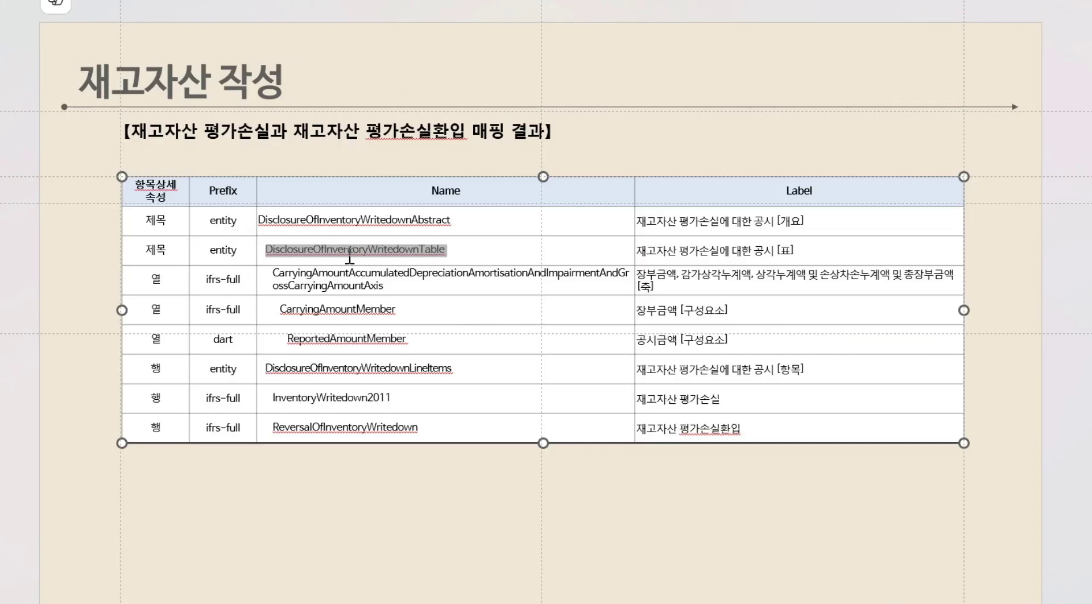
pyautogui.hotkey('ctrl', 'c')
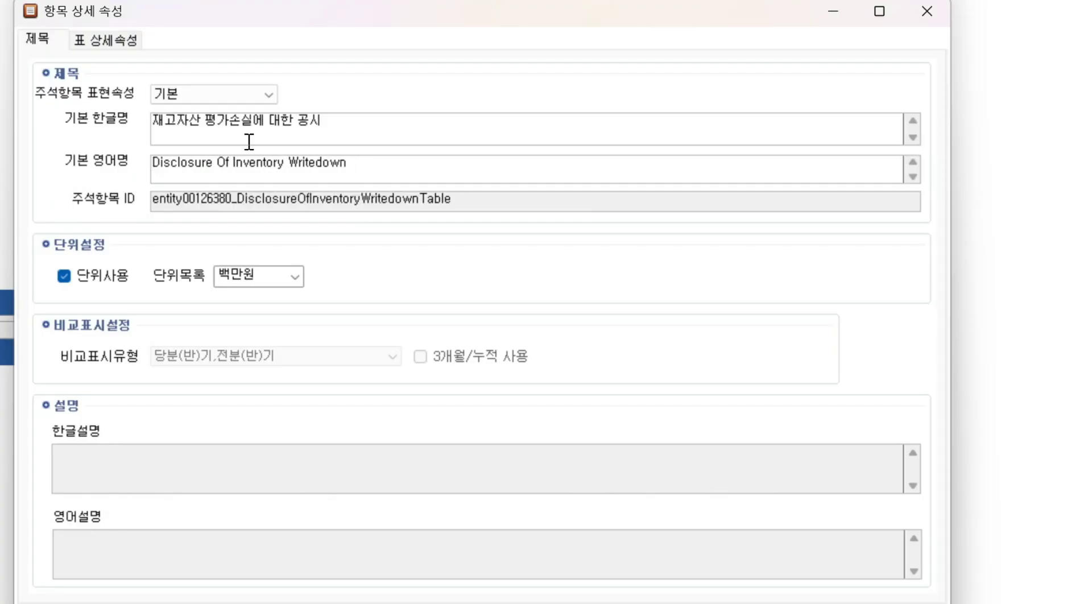
pyautogui.click(295, 277)
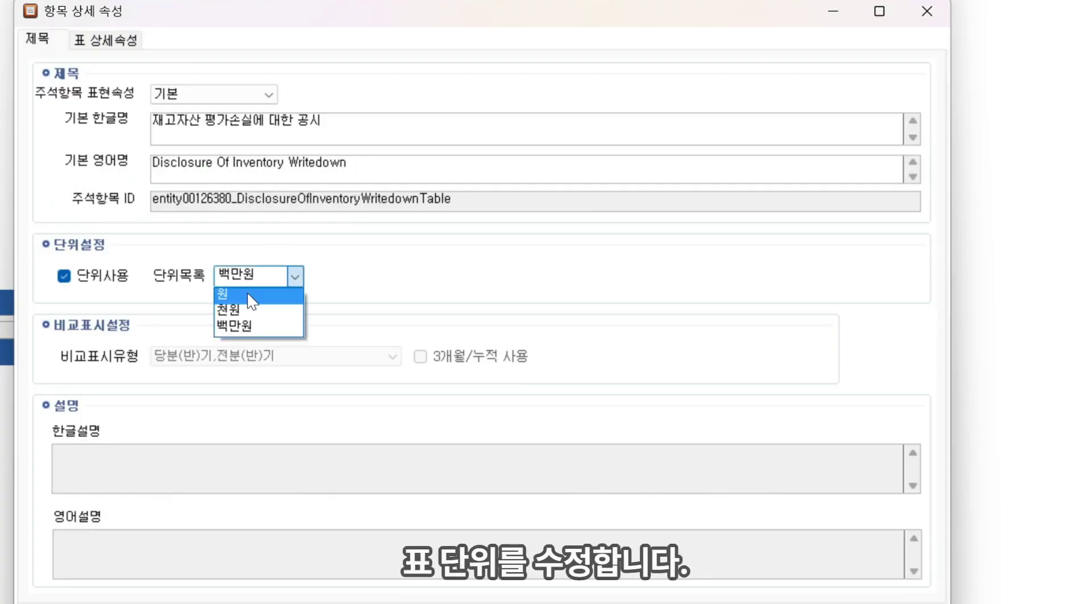
pyautogui.click(287, 290)
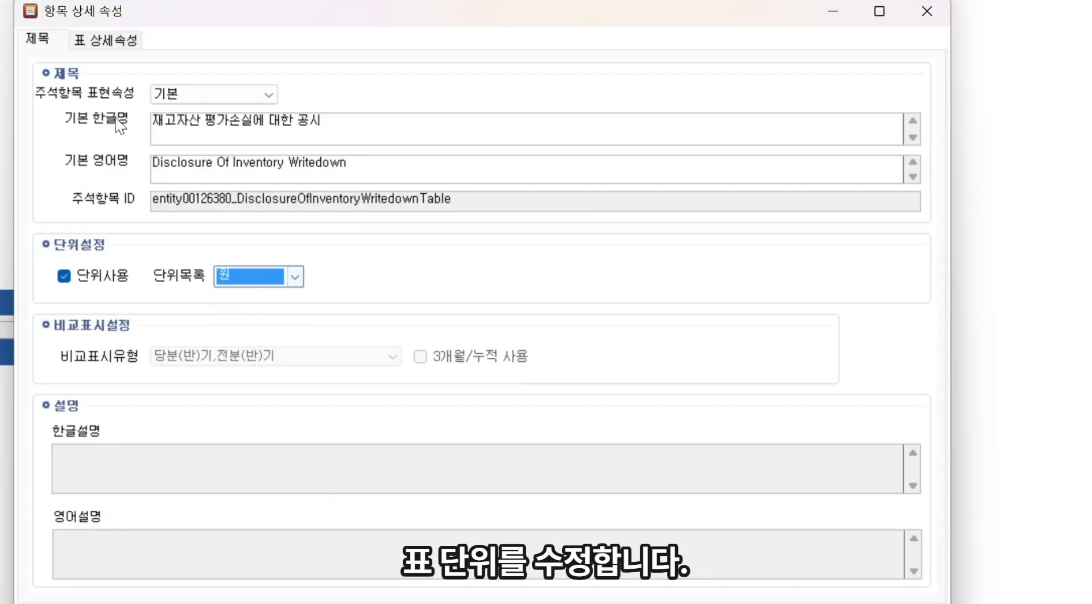
# Add the CarryingAmountAccumulatedDepreciationAmortisationAndImpairmentAndGrossCarryingAmountAxis column axis to the new table by searching item names for its ID
pyautogui.click(101, 40)
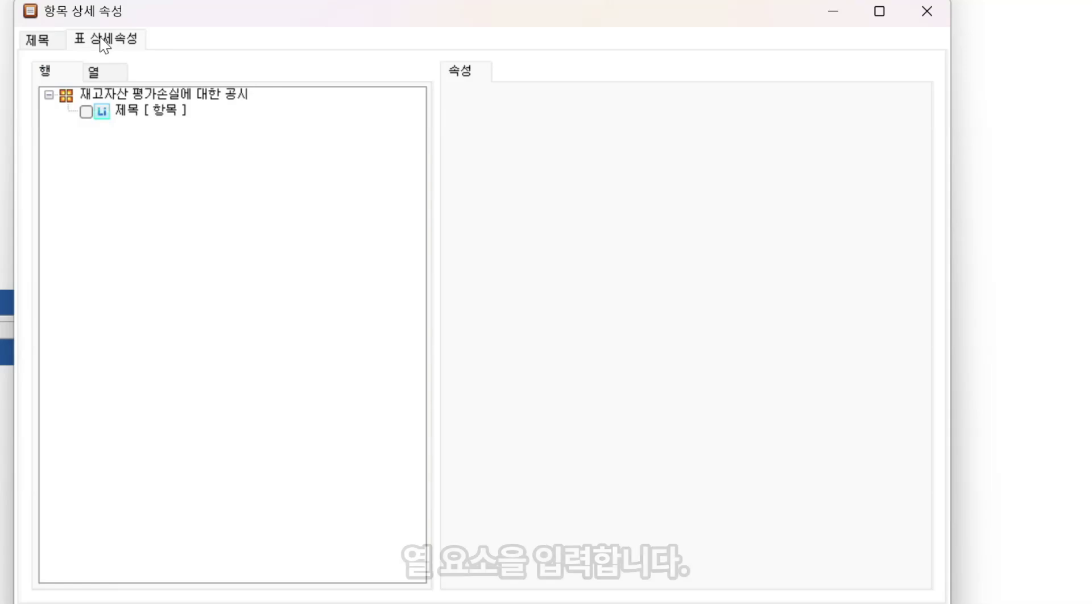
pyautogui.click(114, 69)
pyautogui.click(151, 96)
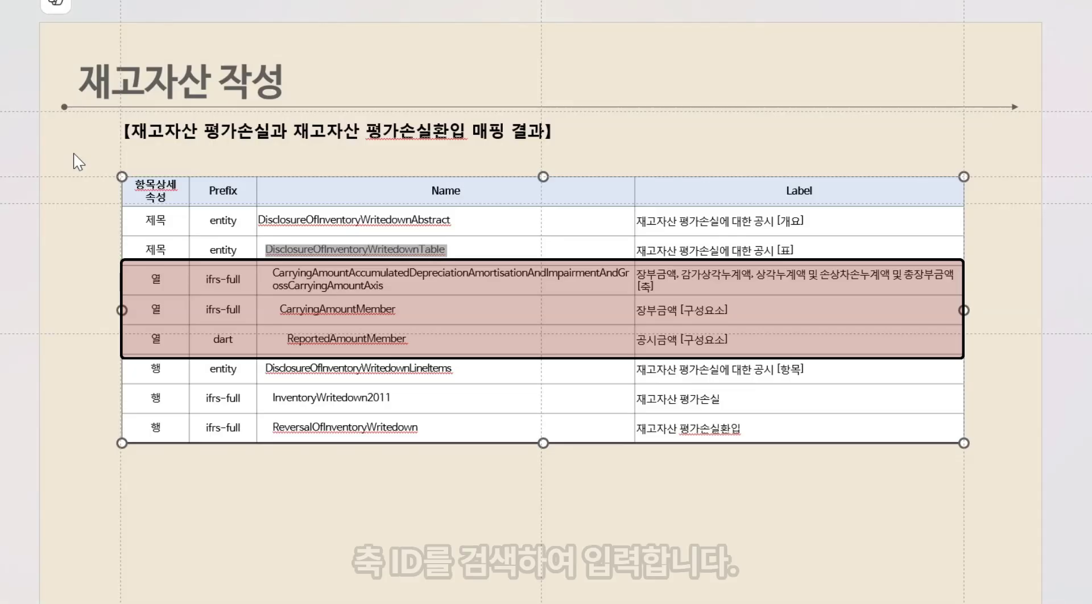
pyautogui.click(396, 286)
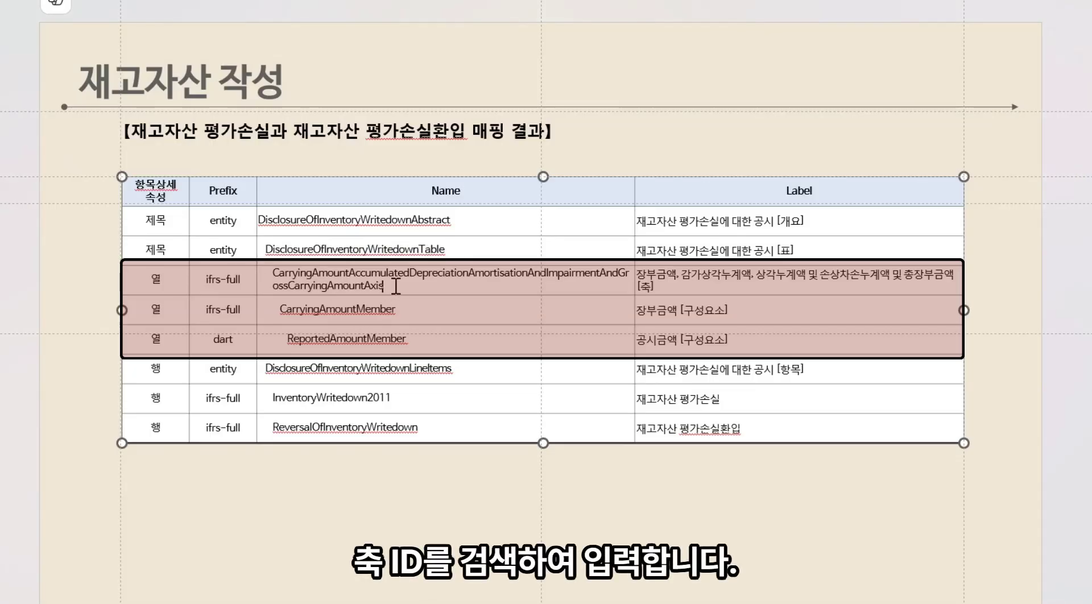
pyautogui.doubleClick(274, 274)
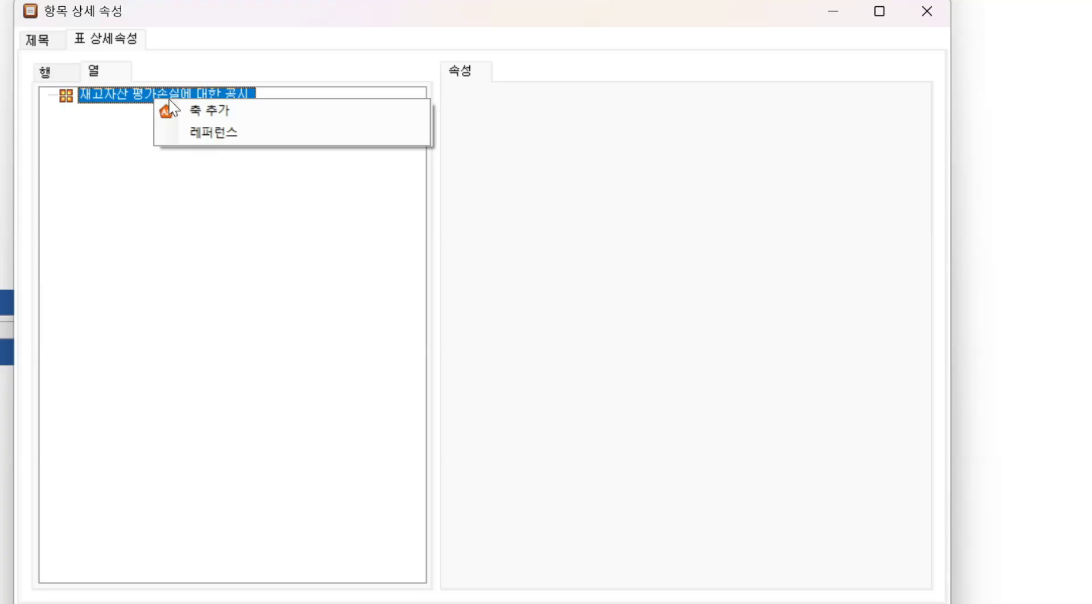
pyautogui.click(195, 110)
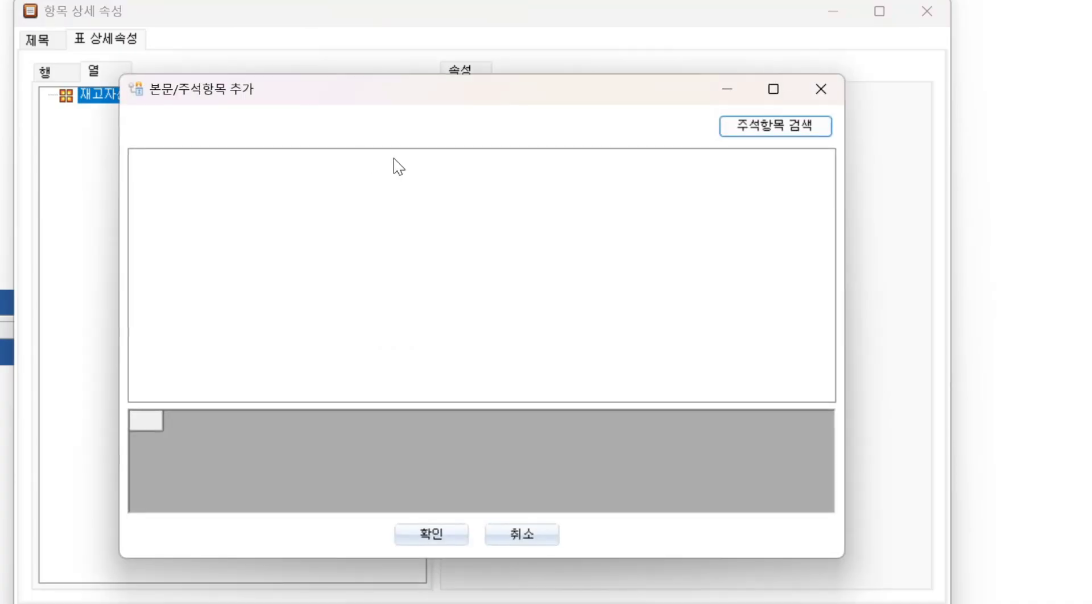
pyautogui.click(779, 128)
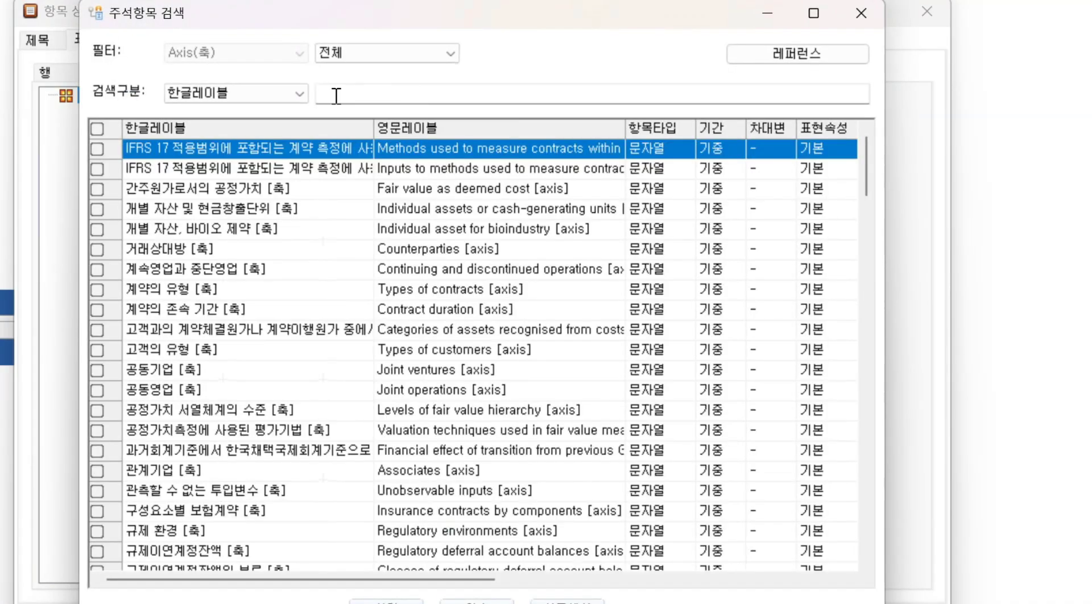
pyautogui.click(296, 93)
pyautogui.click(236, 135)
pyautogui.click(389, 94)
pyautogui.hotkey('ctrl', 'v')
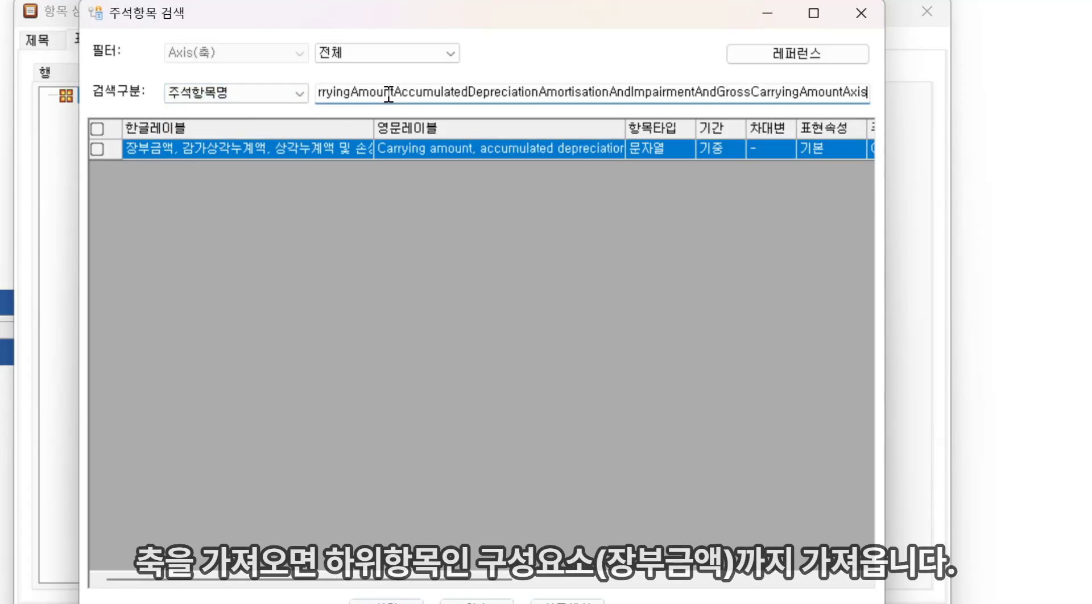
pyautogui.press('Return')
pyautogui.click(98, 149)
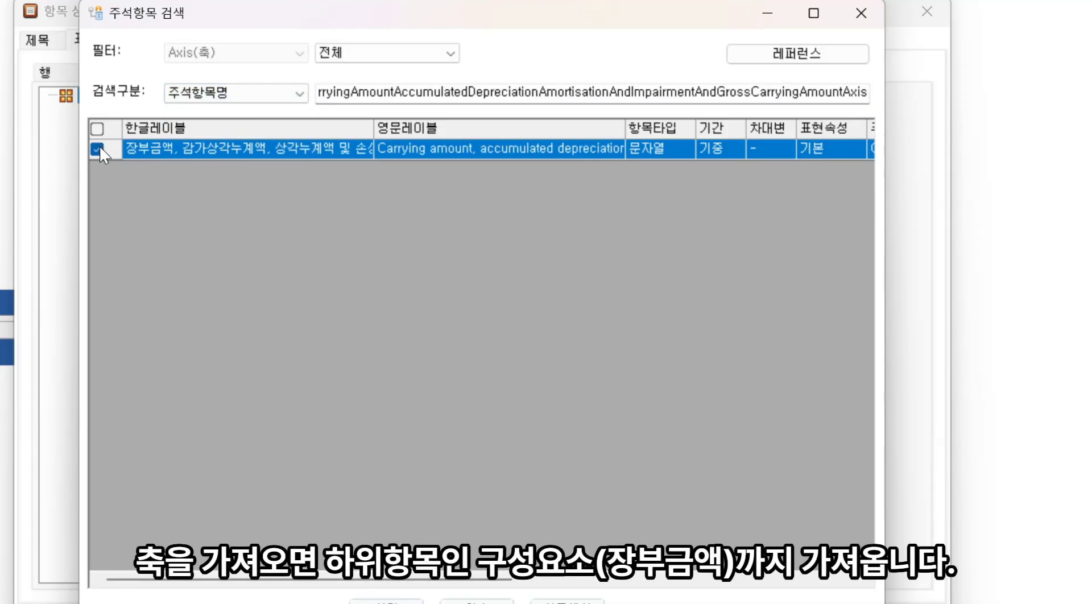
pyautogui.click(385, 600)
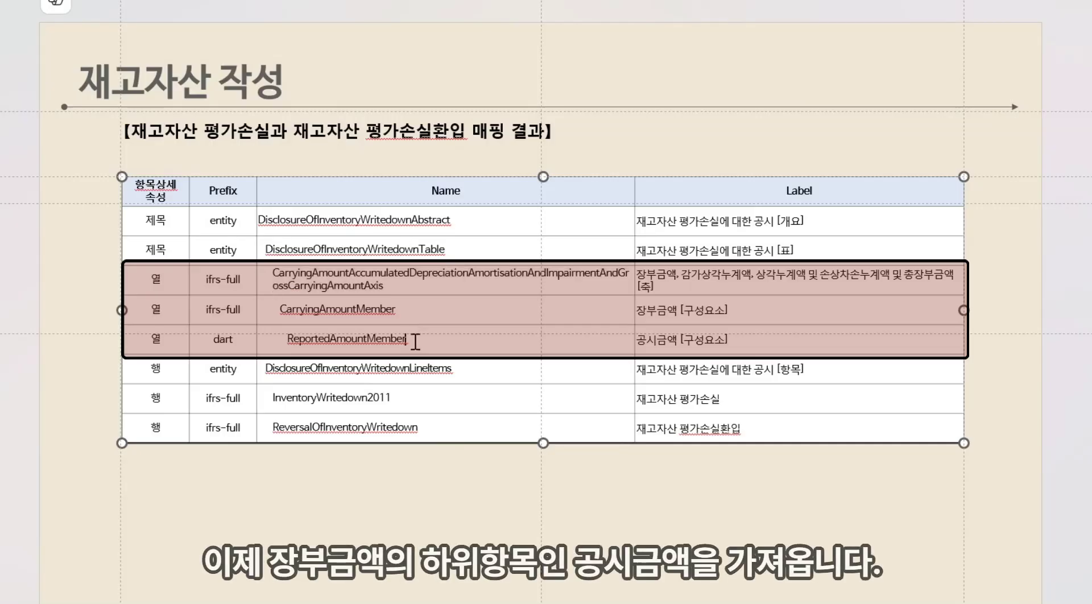
# Add the ReportedAmountMember (공시금액) member under 장부금액 [구성요소] by searching item names for ReportedAmountMember
pyautogui.moveTo(409, 342); pyautogui.dragTo(288, 341)
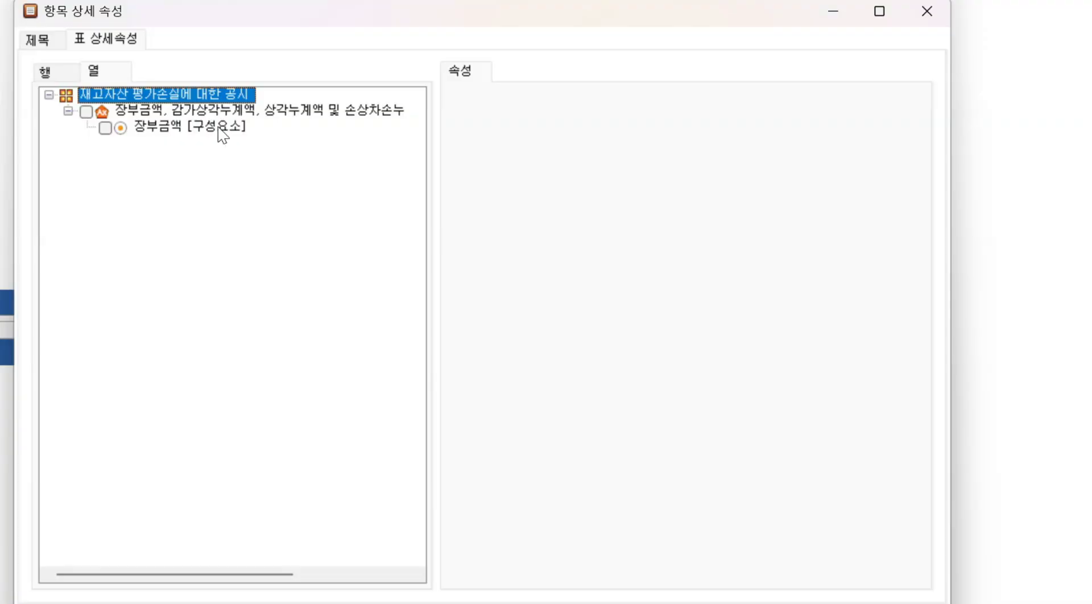
pyautogui.click(219, 128)
pyautogui.rightClick(218, 128)
pyautogui.click(283, 131)
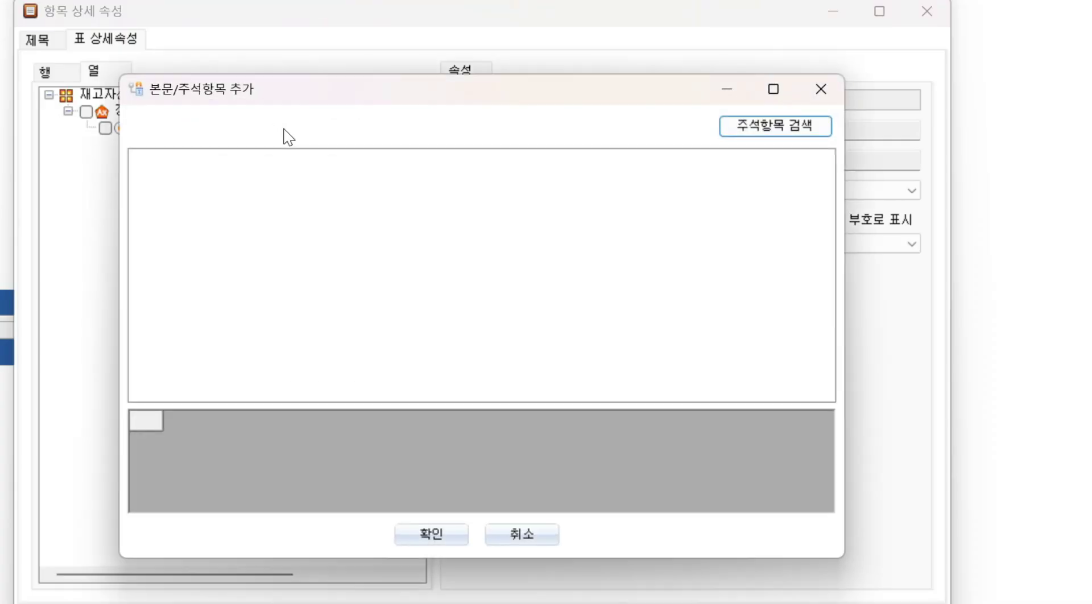
pyautogui.click(771, 126)
pyautogui.click(296, 92)
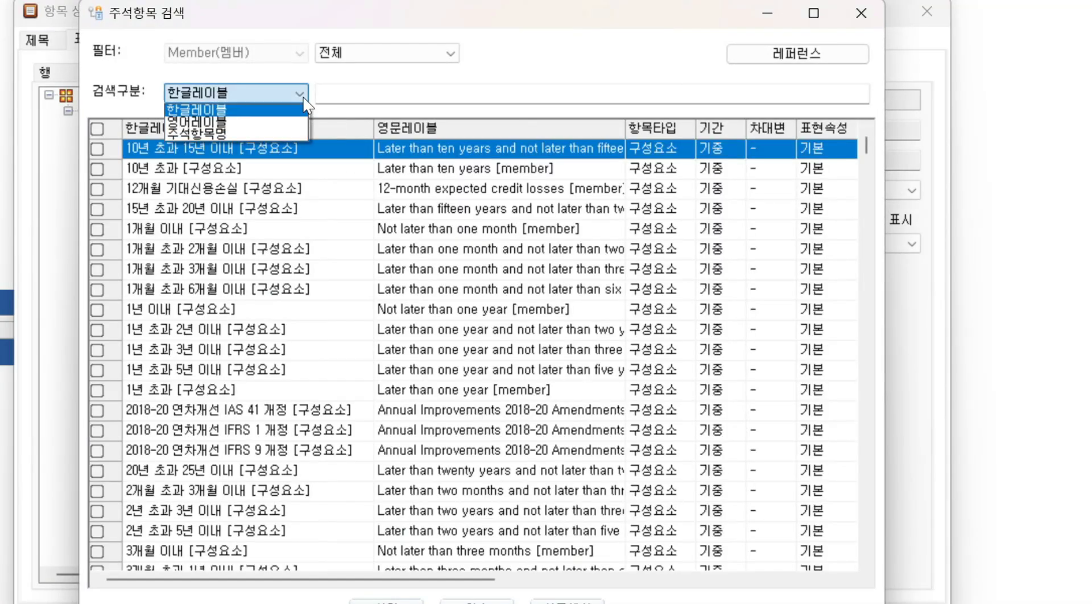
pyautogui.click(245, 138)
pyautogui.click(356, 93)
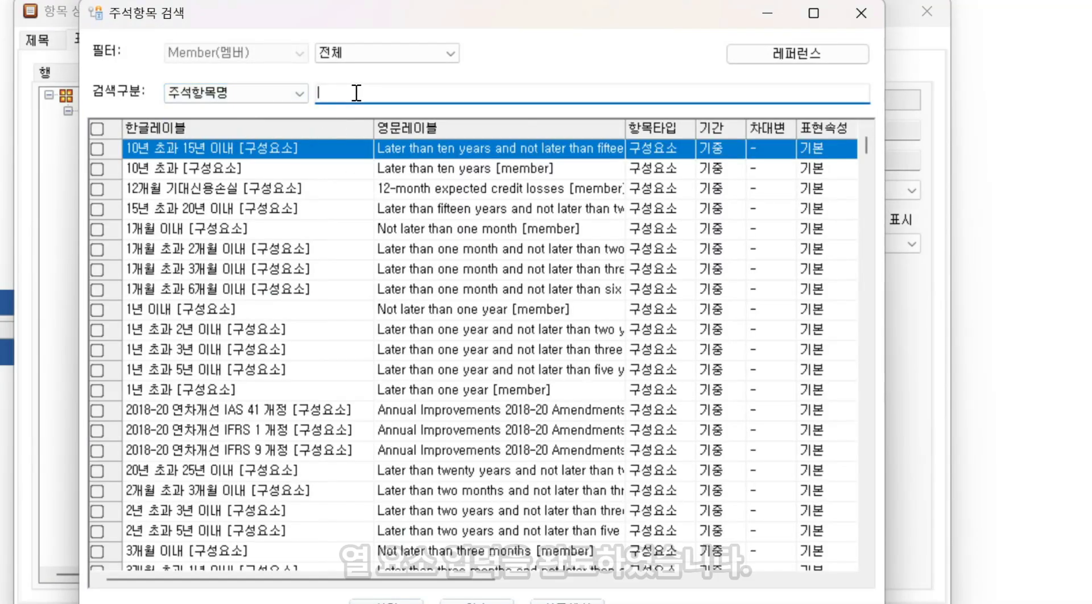
pyautogui.hotkey('ctrl', 'v')
pyautogui.press('Return')
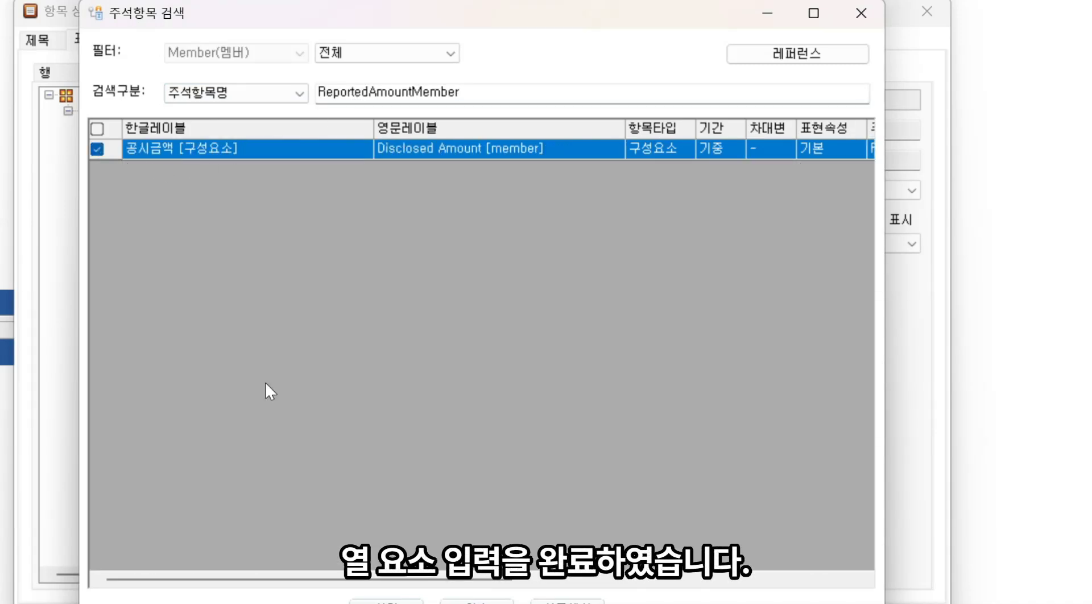
pyautogui.click(380, 599)
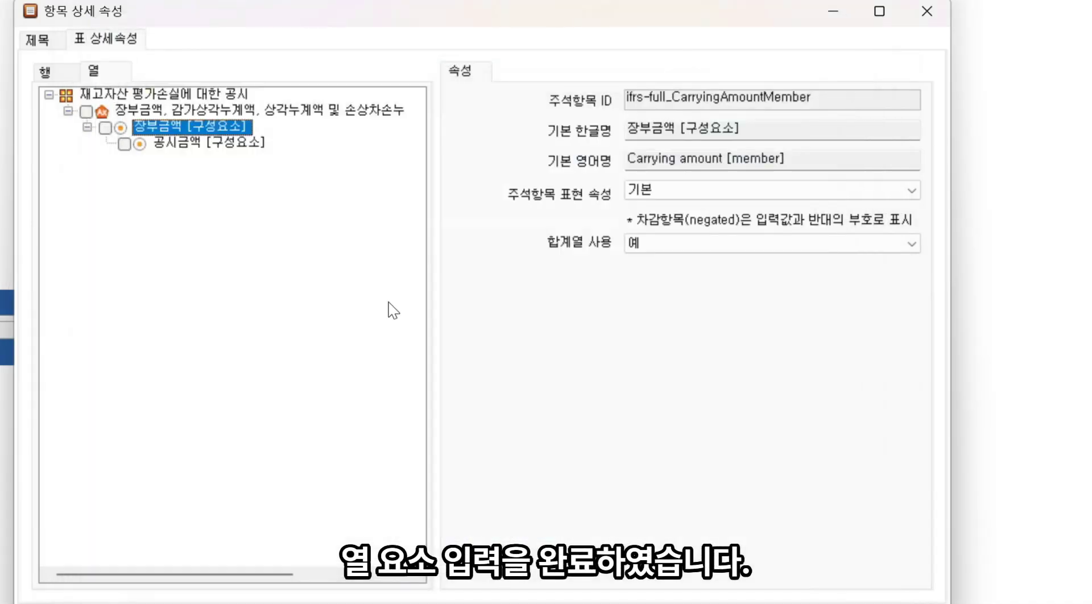
# Rename the row line items' Korean name to 재고자산 평가손실에 대한 공시
pyautogui.click(61, 80)
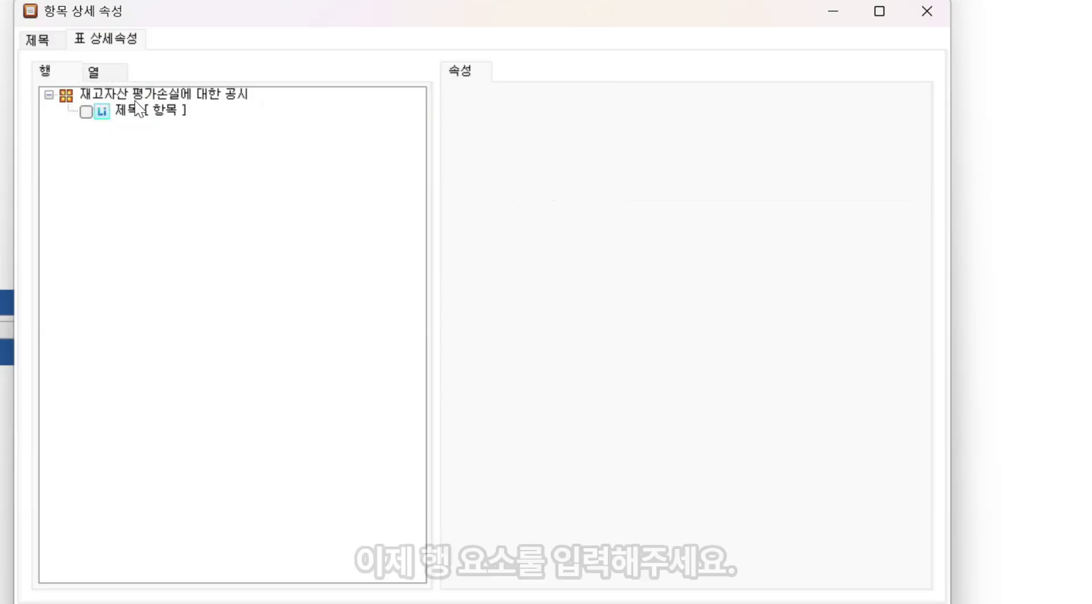
pyautogui.click(144, 112)
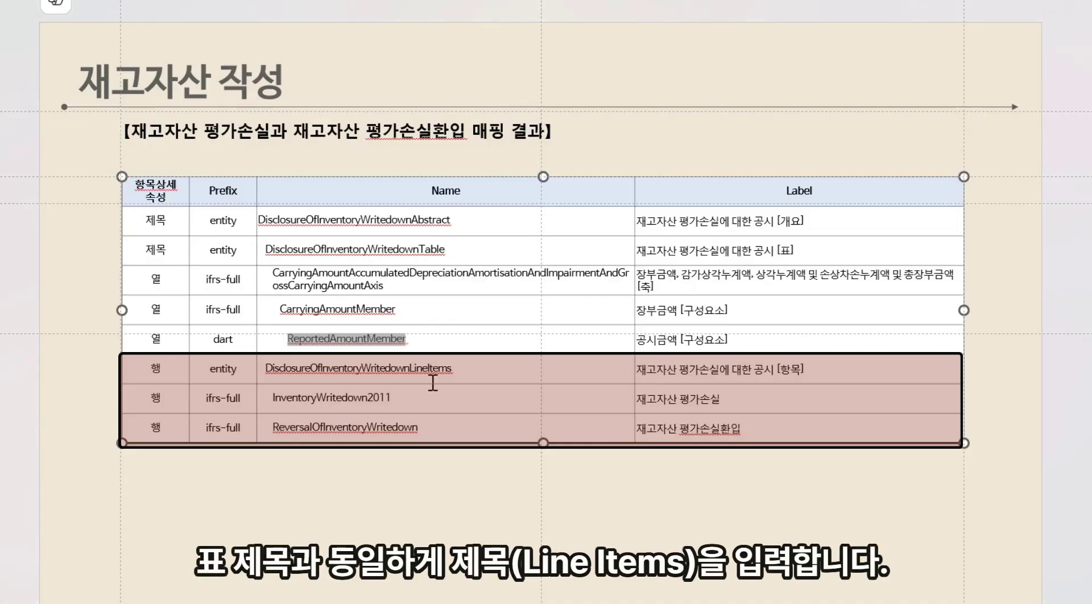
pyautogui.click(776, 369)
pyautogui.hotkey('shift', 'Left')
pyautogui.hotkey('shift', 'Left')
pyautogui.hotkey('shift', 'Left')
pyautogui.hotkey('shift', 'Left')
pyautogui.hotkey('shift', 'Left')
pyautogui.hotkey('shift', 'Left')
pyautogui.hotkey('shift', 'Left')
pyautogui.hotkey('shift', 'Left')
pyautogui.hotkey('shift', 'Left')
pyautogui.hotkey('shift', 'Left')
pyautogui.hotkey('shift', 'Left')
pyautogui.hotkey('shift', 'Left')
pyautogui.hotkey('shift', 'Left')
pyautogui.hotkey('shift', 'Left')
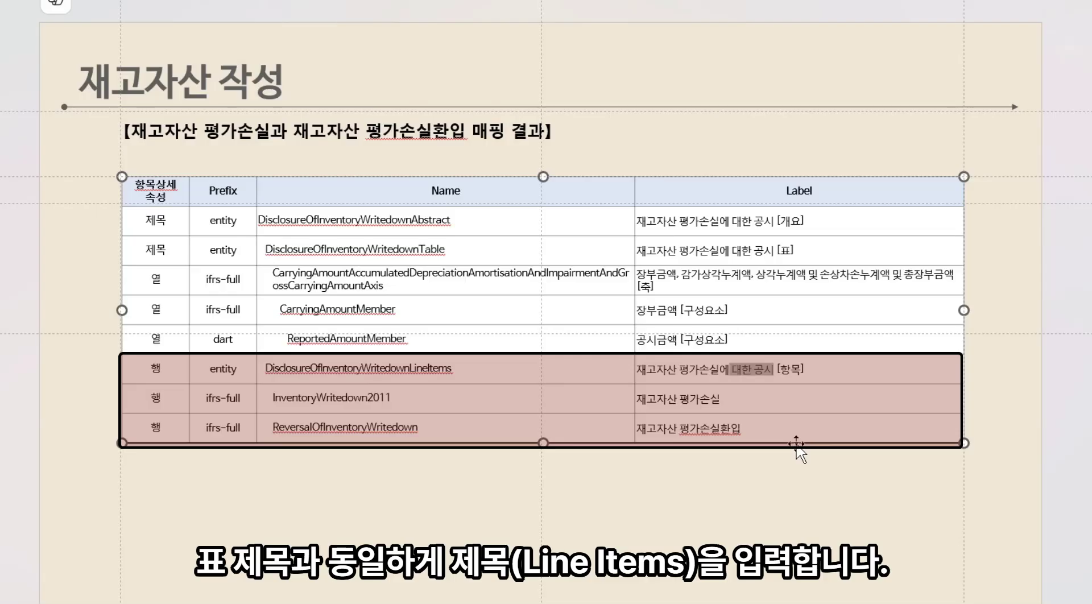
pyautogui.moveTo(707, 130); pyautogui.dragTo(621, 130)
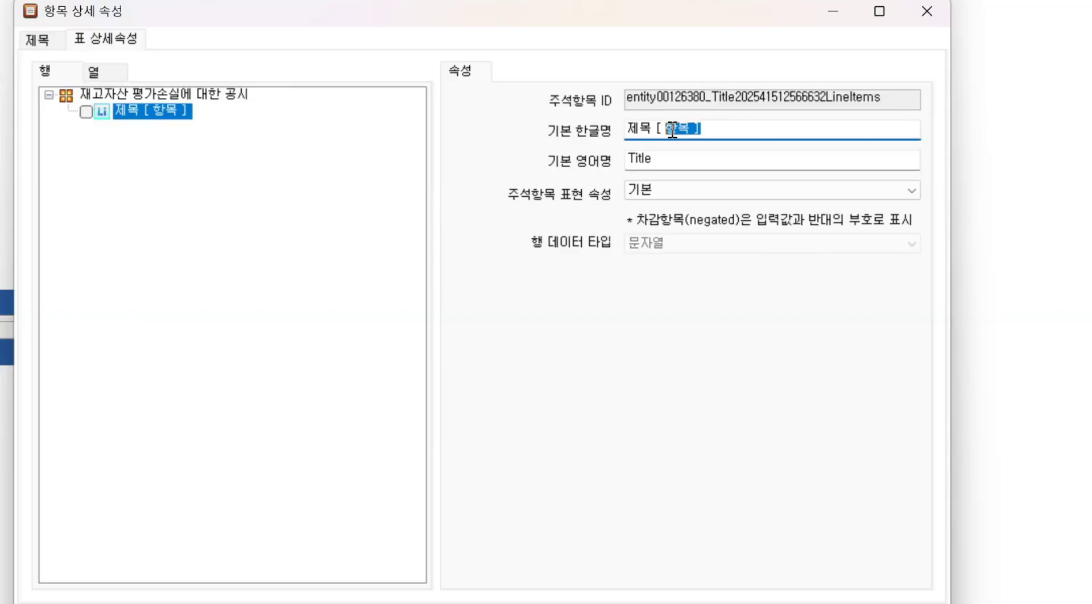
pyautogui.write('재고자산 평가손실에 대한 공시')
pyautogui.click(680, 165)
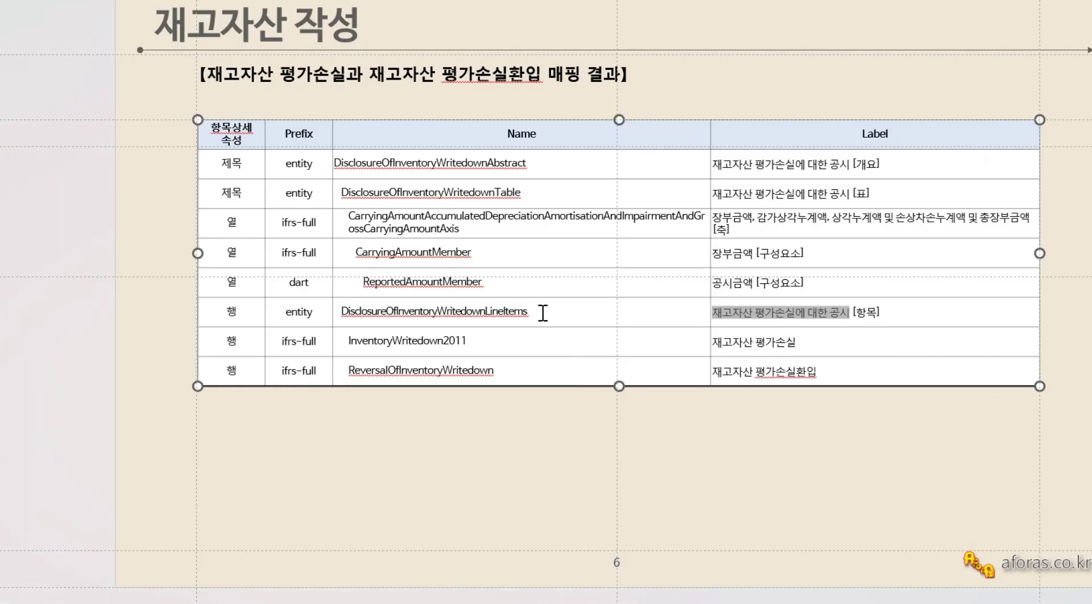
# Set the row line items' English name to Disclosure Of Inventory WritedownLineItems, copied from the mapping table
pyautogui.click(544, 313)
pyautogui.doubleClick(345, 307)
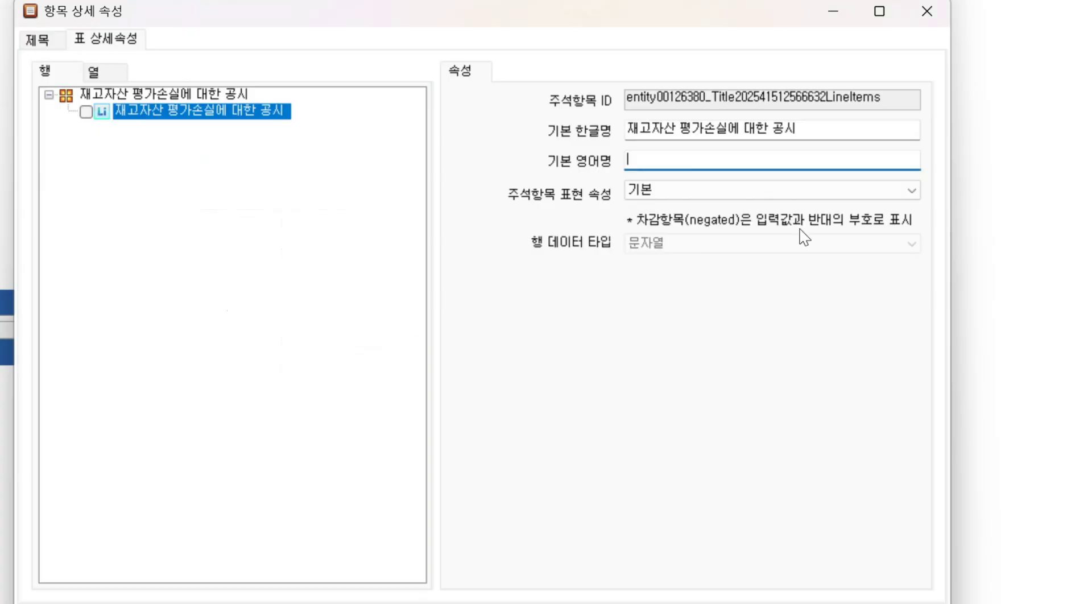
pyautogui.write('DisclosureOfInventoryWritedownLineItems')
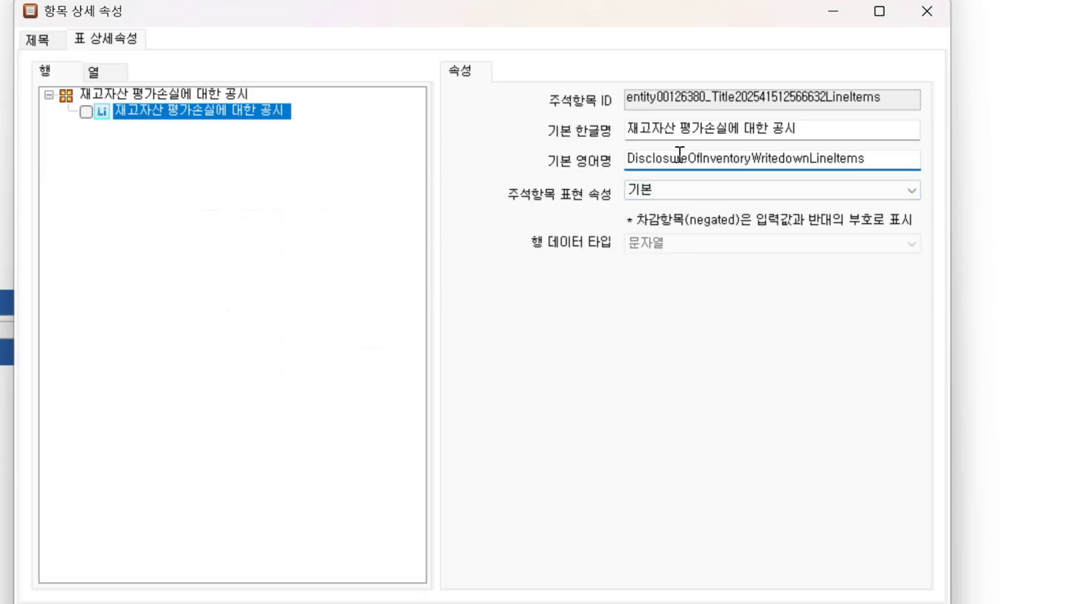
pyautogui.press('Right')
pyautogui.press('Right')
pyautogui.press('Right')
pyautogui.press('Right')
pyautogui.press('Right')
pyautogui.press('Right')
pyautogui.press('Right')
pyautogui.press('Right')
pyautogui.press('Right')
pyautogui.press('Right')
pyautogui.press('Right')
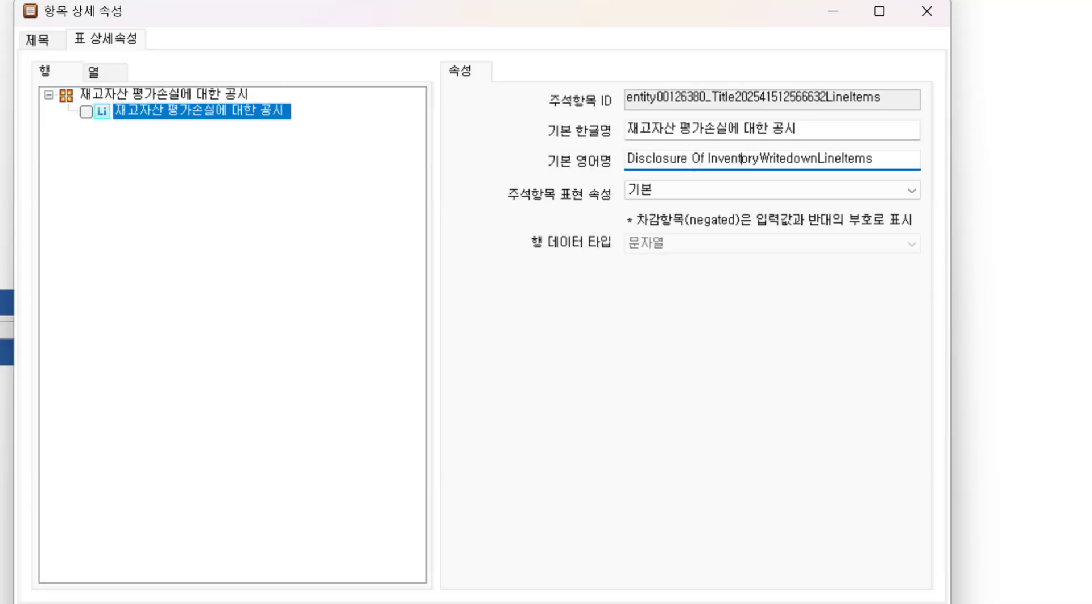
pyautogui.press('Right')
pyautogui.press('Right')
pyautogui.press('Right')
pyautogui.press('Right')
pyautogui.press('Right')
pyautogui.press('Right')
pyautogui.press('Right')
pyautogui.press('Right')
pyautogui.press('Right')
pyautogui.hotkey('shift', 'Right')
pyautogui.hotkey('shift', 'Right')
pyautogui.hotkey('shift', 'Right')
pyautogui.hotkey('shift', 'Right')
pyautogui.hotkey('shift', 'Right')
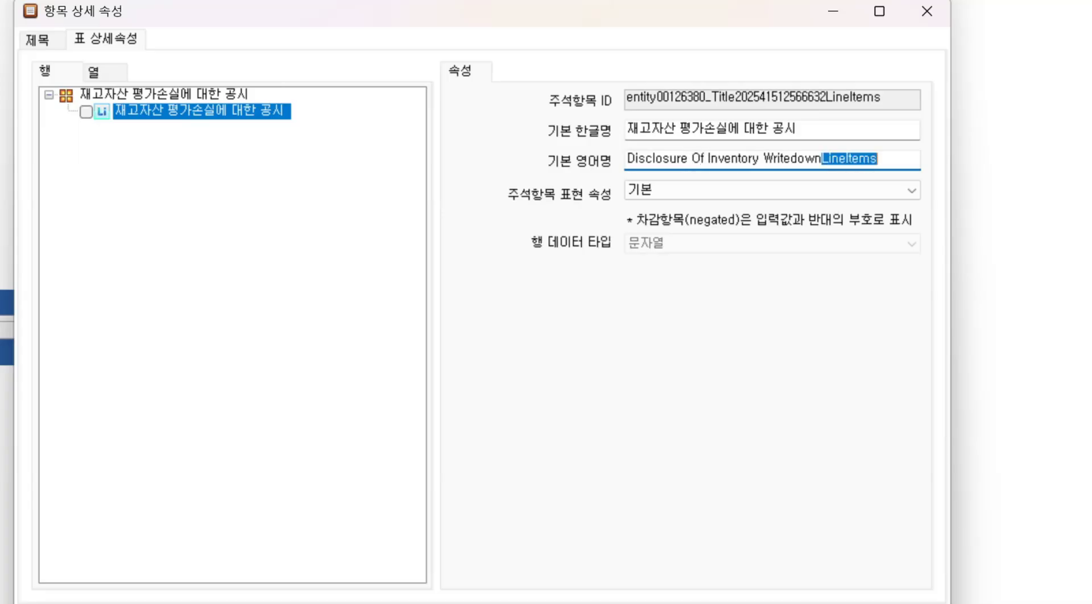
pyautogui.press('BackSpace')
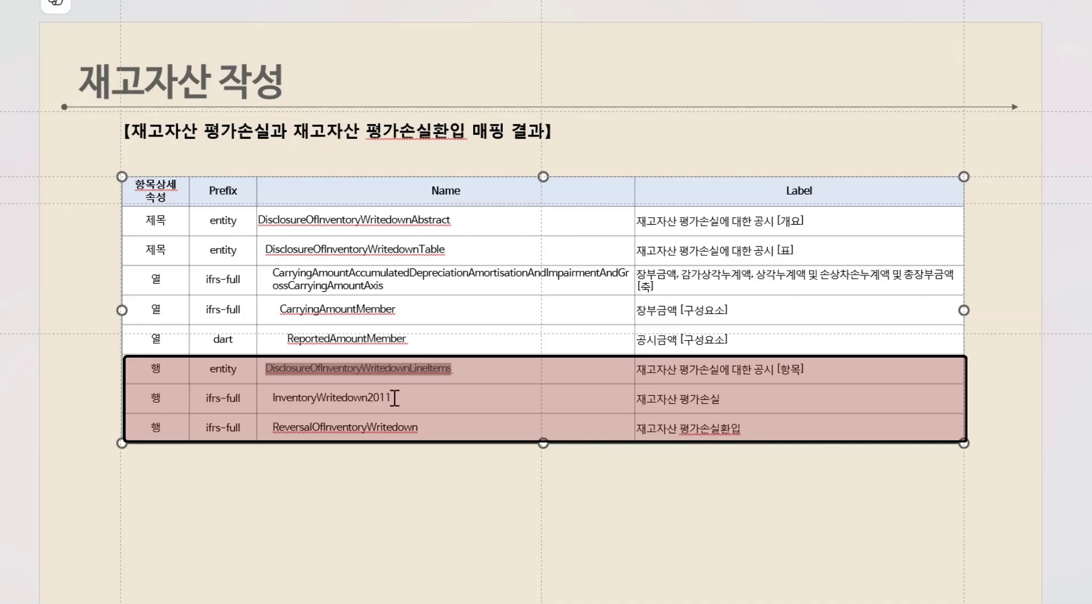
# Add the InventoryWritedown2011 (재고자산 평가손실) item under the line items by searching item names for its ID
pyautogui.doubleClick(276, 400)
pyautogui.hotkey('ctrl', 'c')
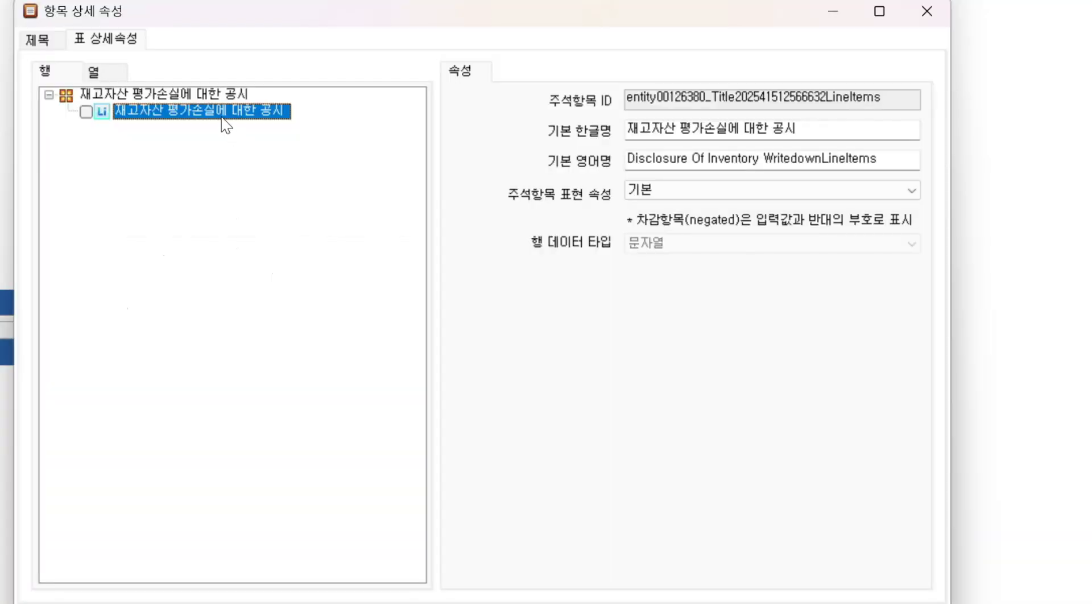
pyautogui.rightClick(222, 118)
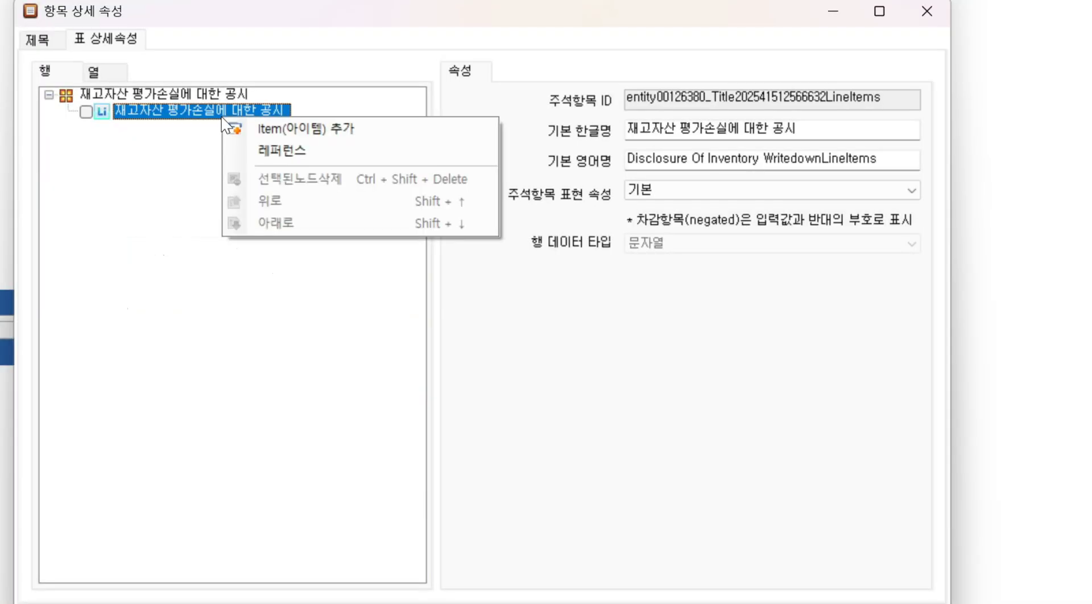
pyautogui.click(274, 124)
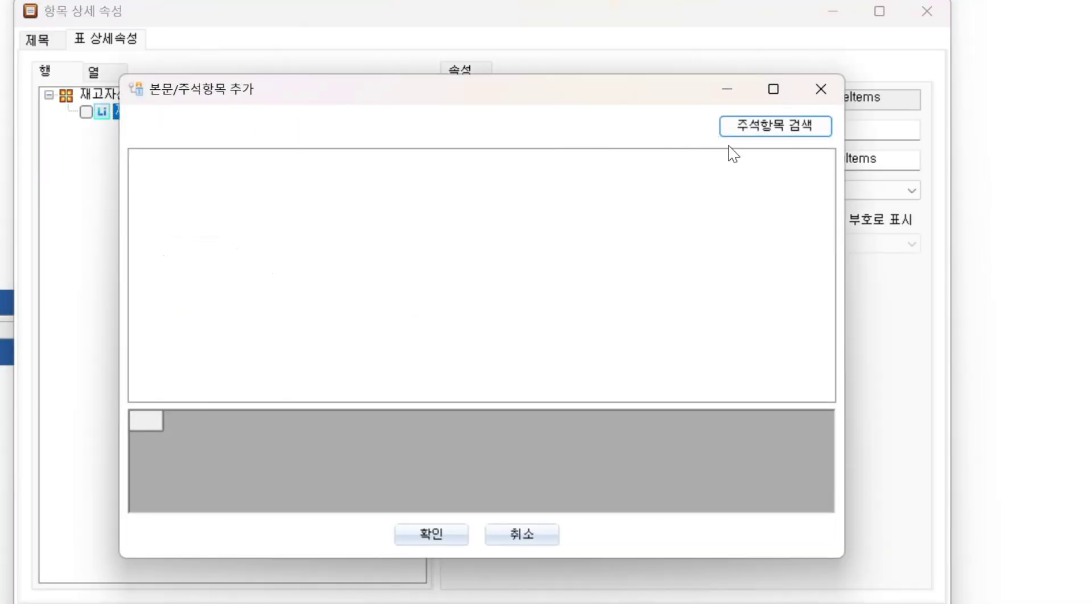
pyautogui.click(753, 134)
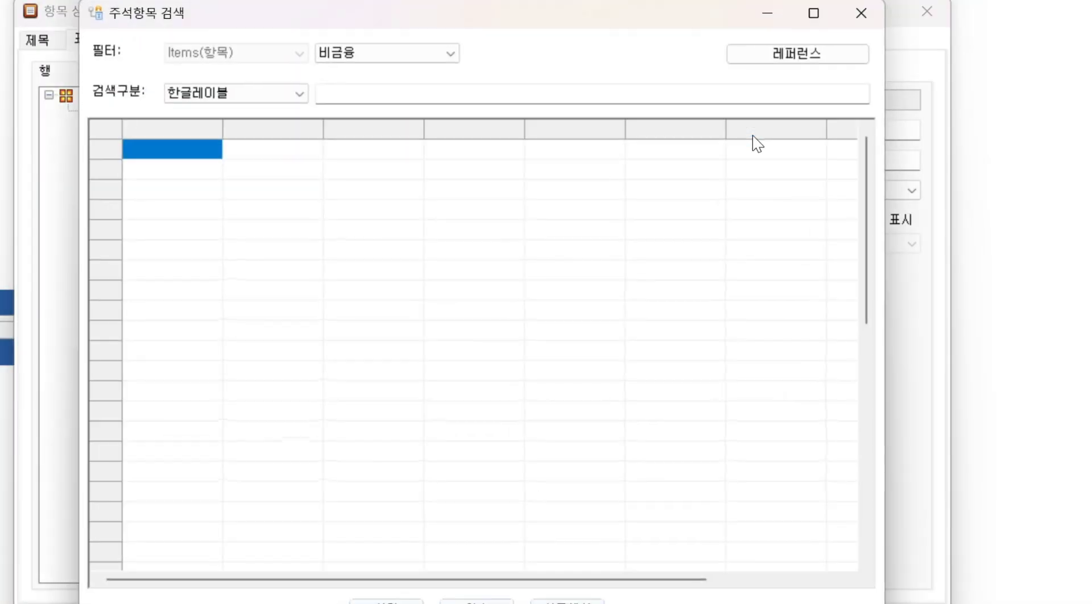
pyautogui.click(304, 93)
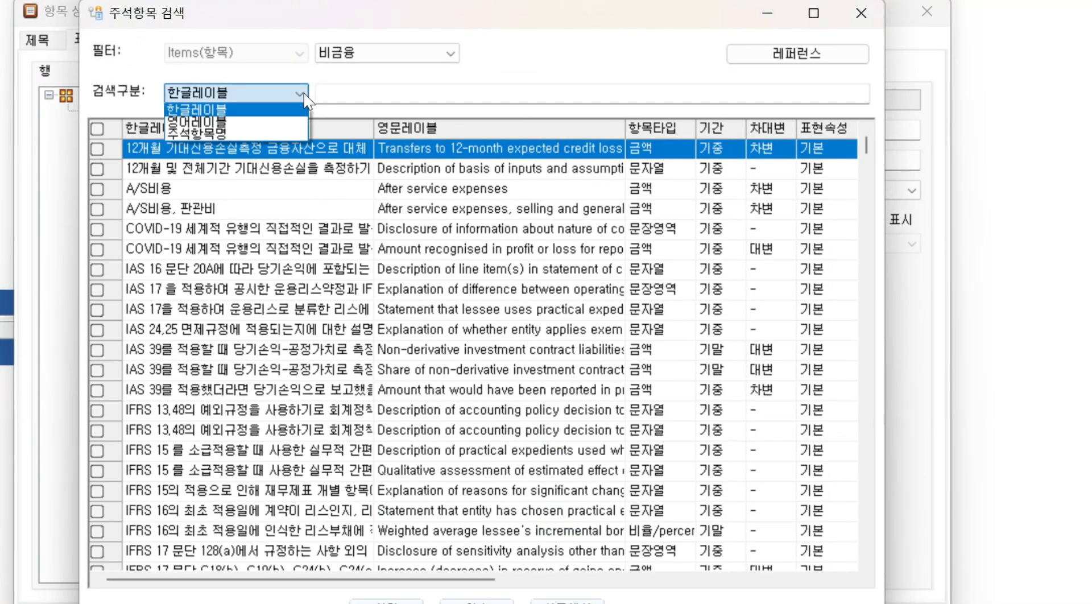
pyautogui.click(234, 135)
pyautogui.click(374, 94)
pyautogui.hotkey('ctrl', 'v')
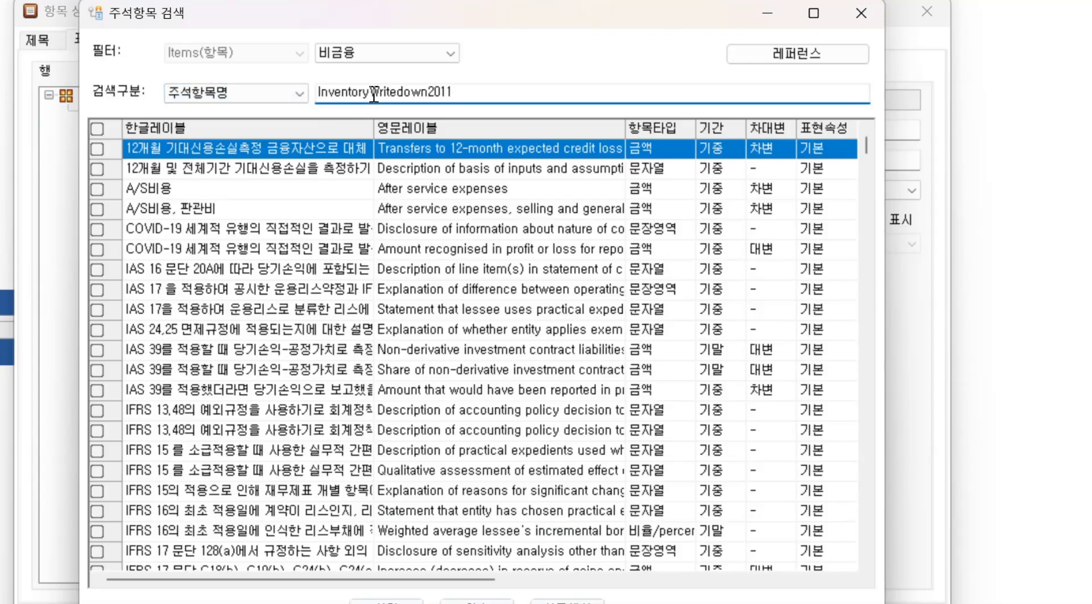
pyautogui.press('Return')
pyautogui.click(97, 149)
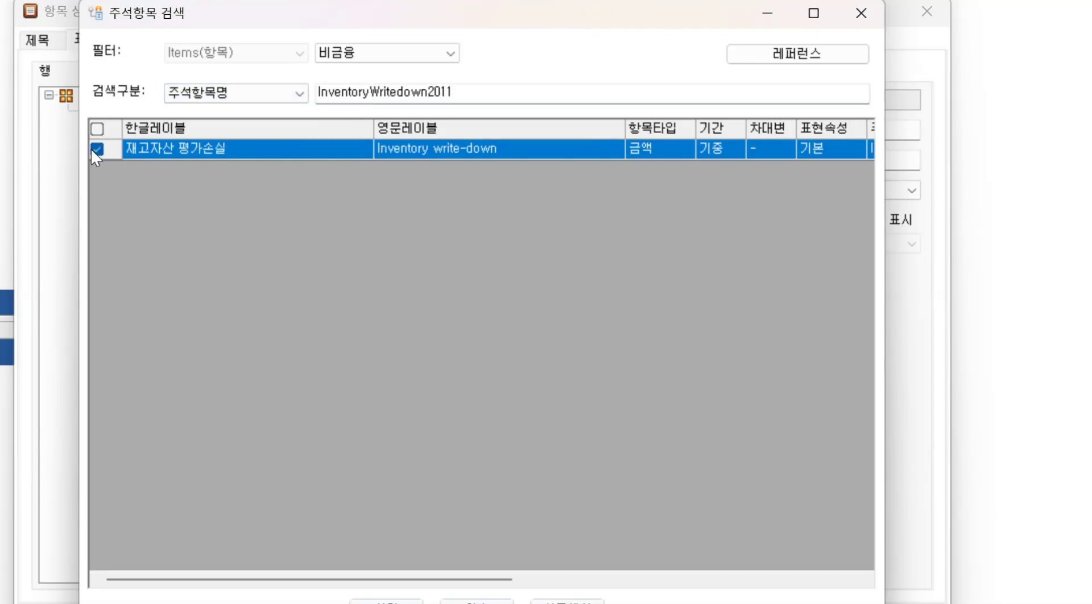
pyautogui.click(386, 601)
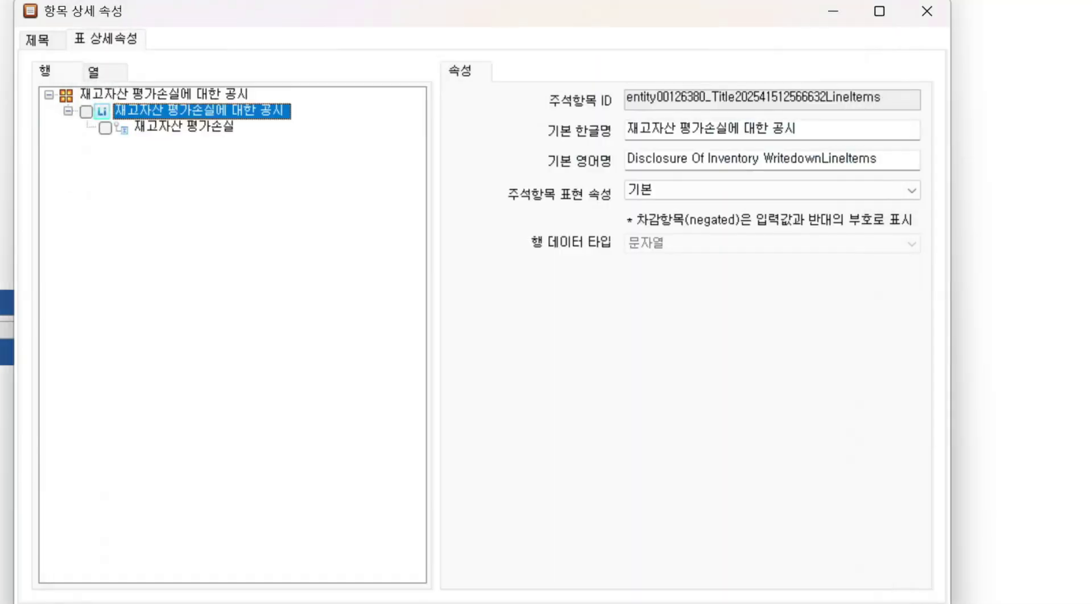
# Add the ReversalOfInventoryWritedown item under the line items by searching item names for its ID
pyautogui.rightClick(233, 121)
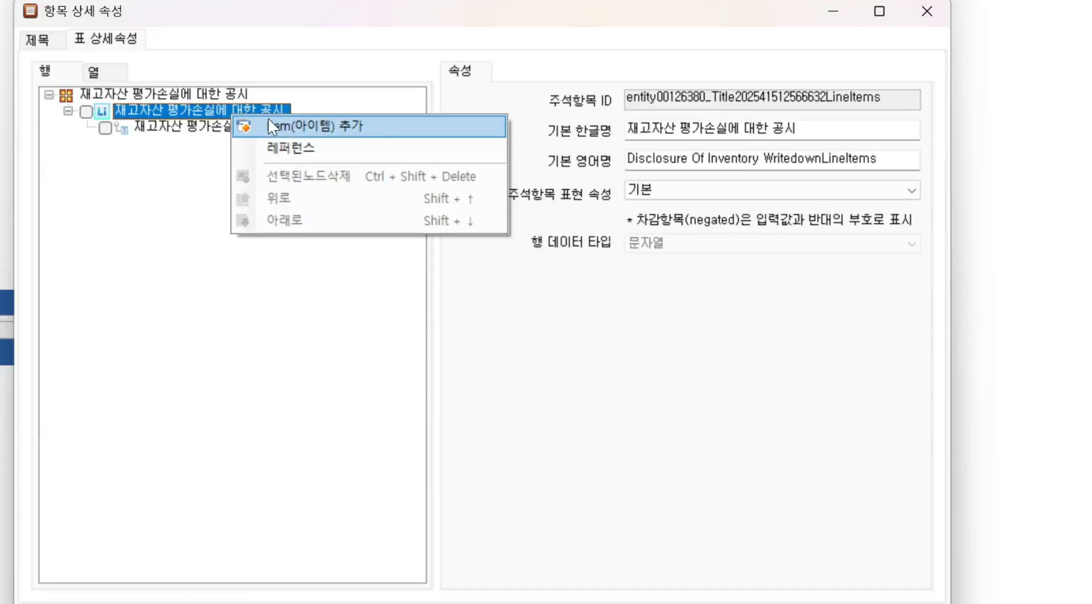
pyautogui.click(306, 128)
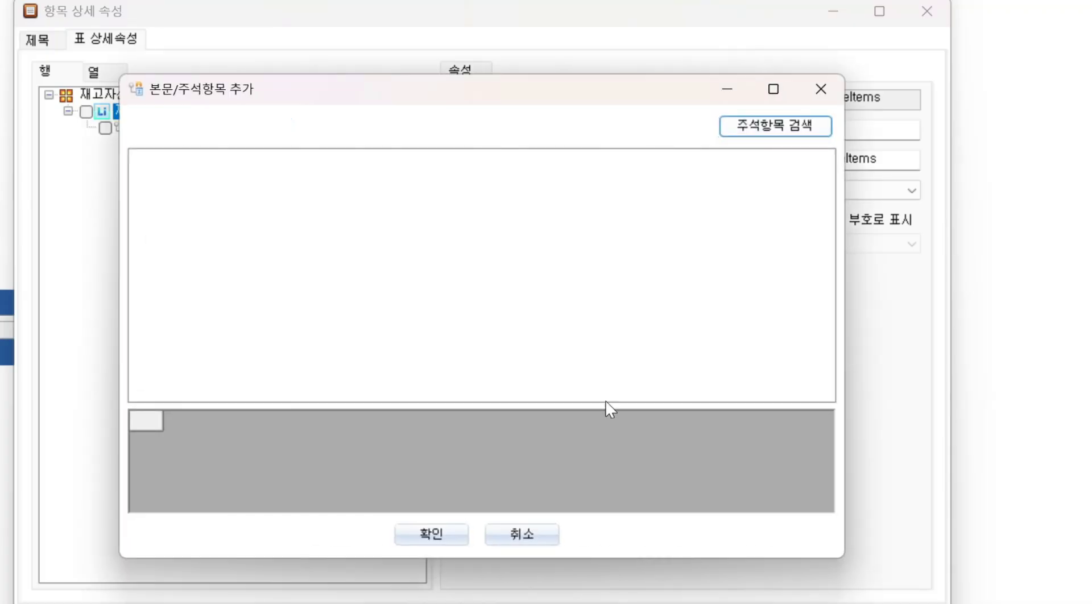
pyautogui.click(776, 125)
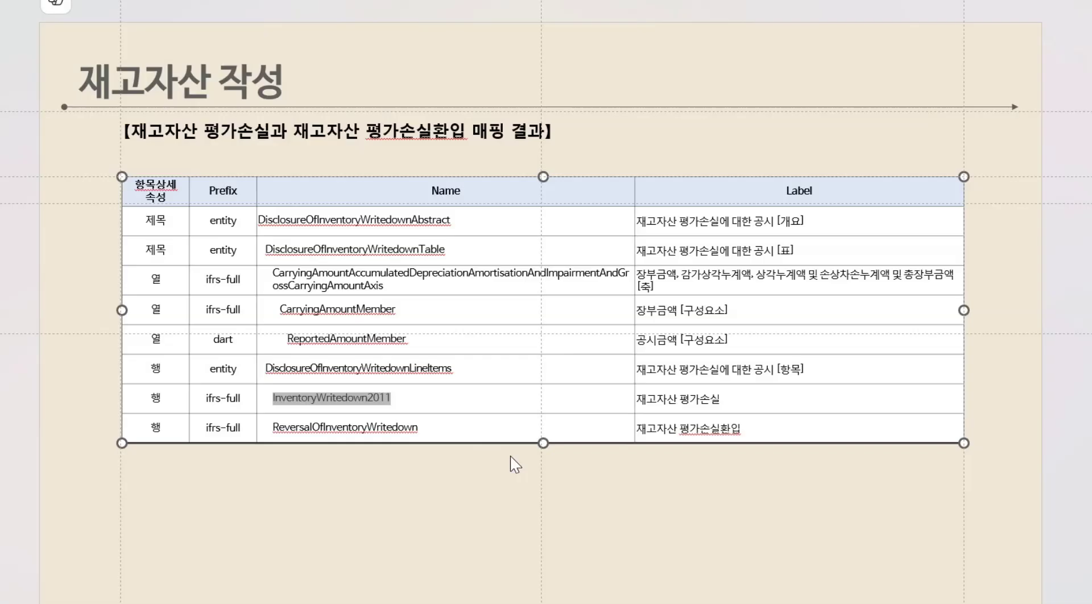
pyautogui.click(429, 428)
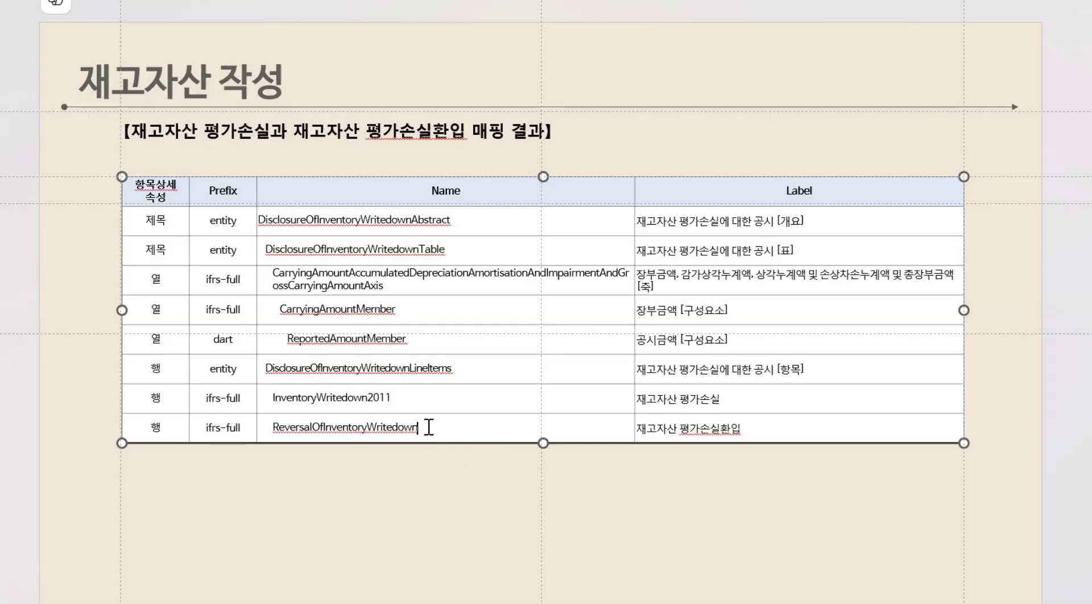
pyautogui.keyDown('shift'); pyautogui.click(276, 427); pyautogui.keyUp('shift')
pyautogui.hotkey('ctrl', 'c')
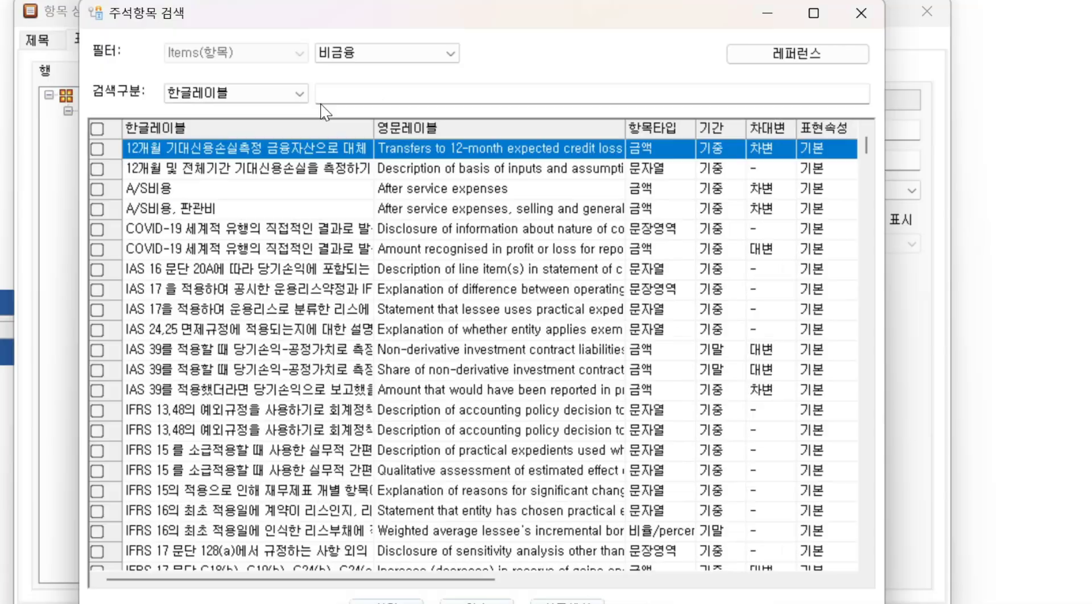
pyautogui.click(236, 92)
pyautogui.click(227, 136)
pyautogui.click(349, 92)
pyautogui.hotkey('ctrl', 'v')
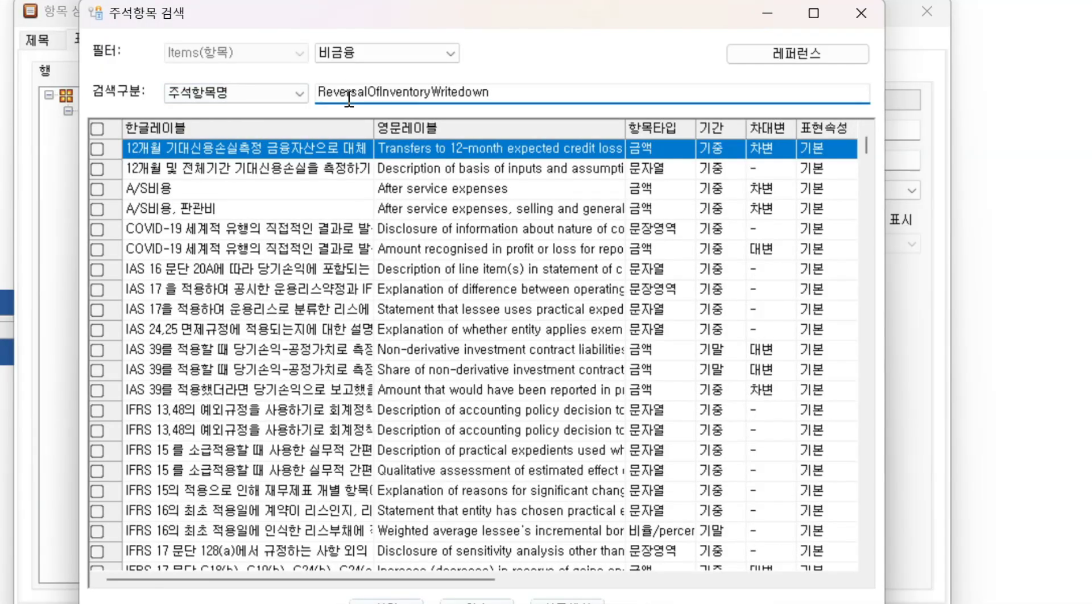
pyautogui.press('Return')
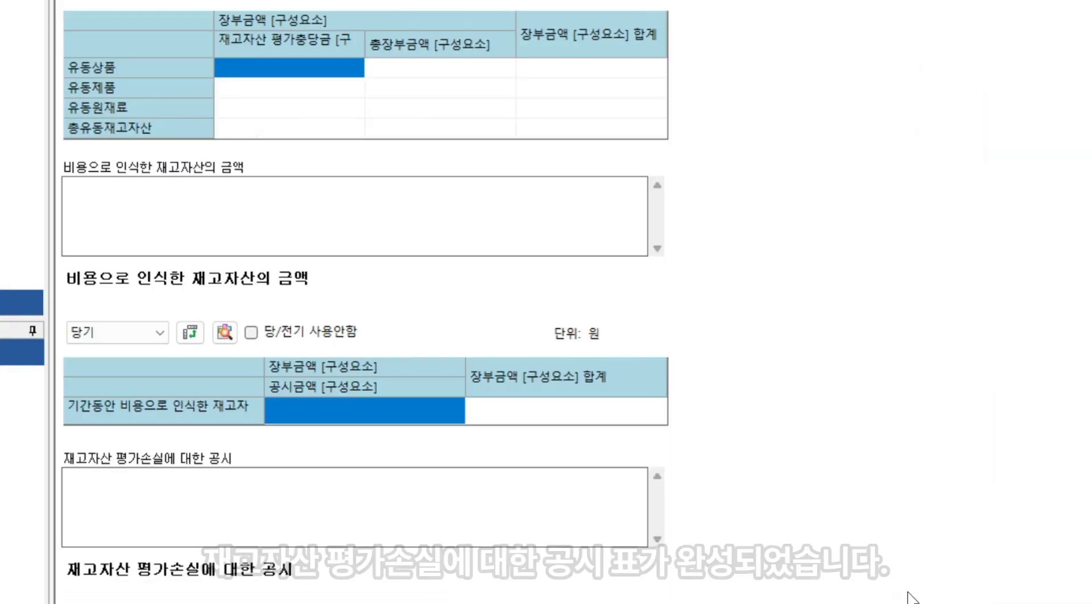
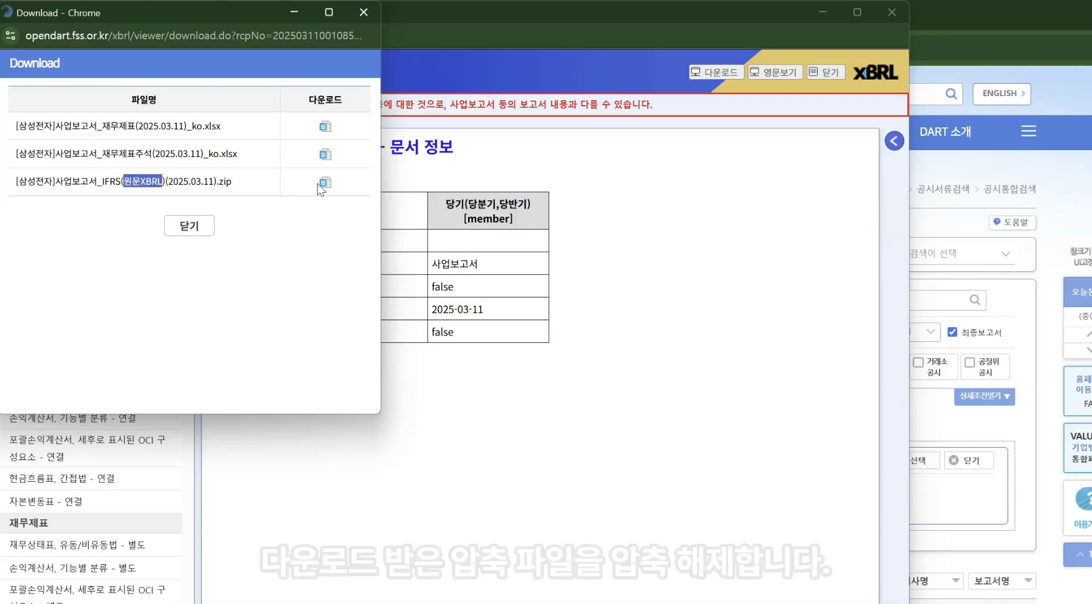
# Download the 원문XBRL zip package and step through its extracted taxonomy files
pyautogui.click(324, 185)
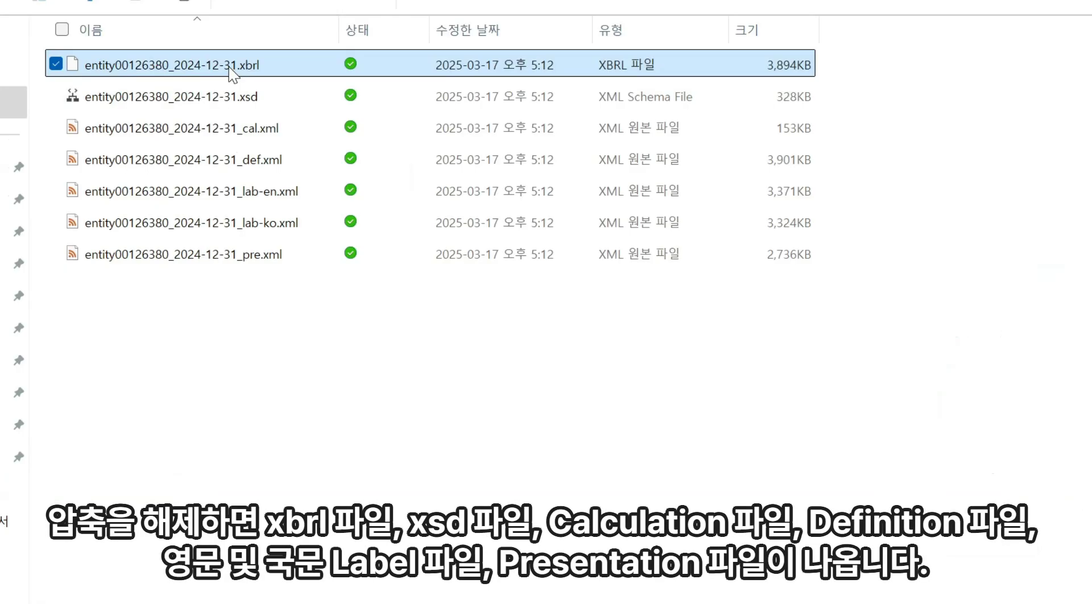
pyautogui.press('Down')
pyautogui.press('Down')
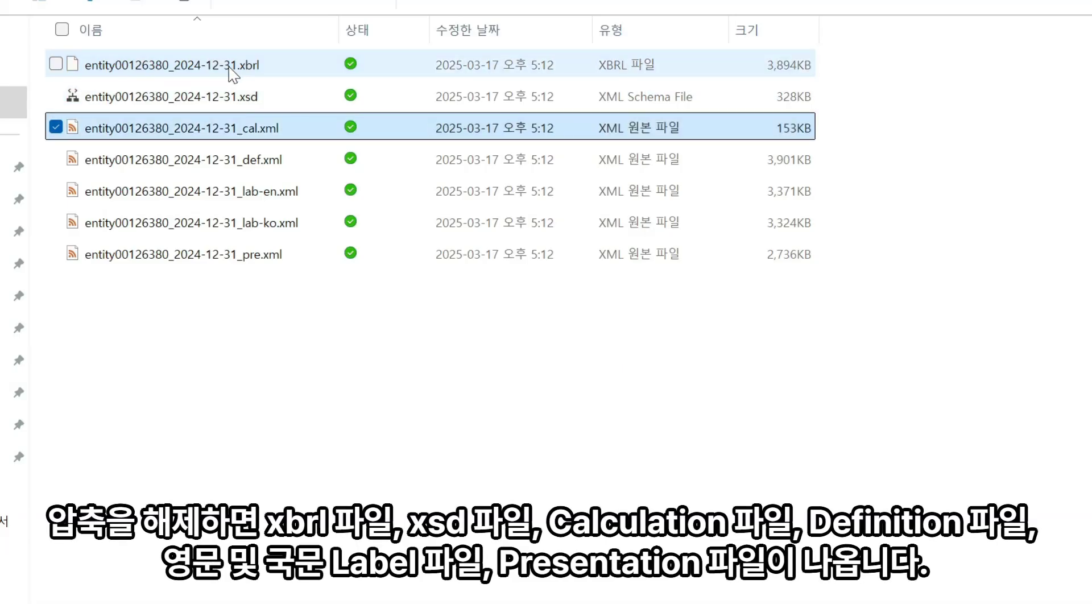
pyautogui.press('Down')
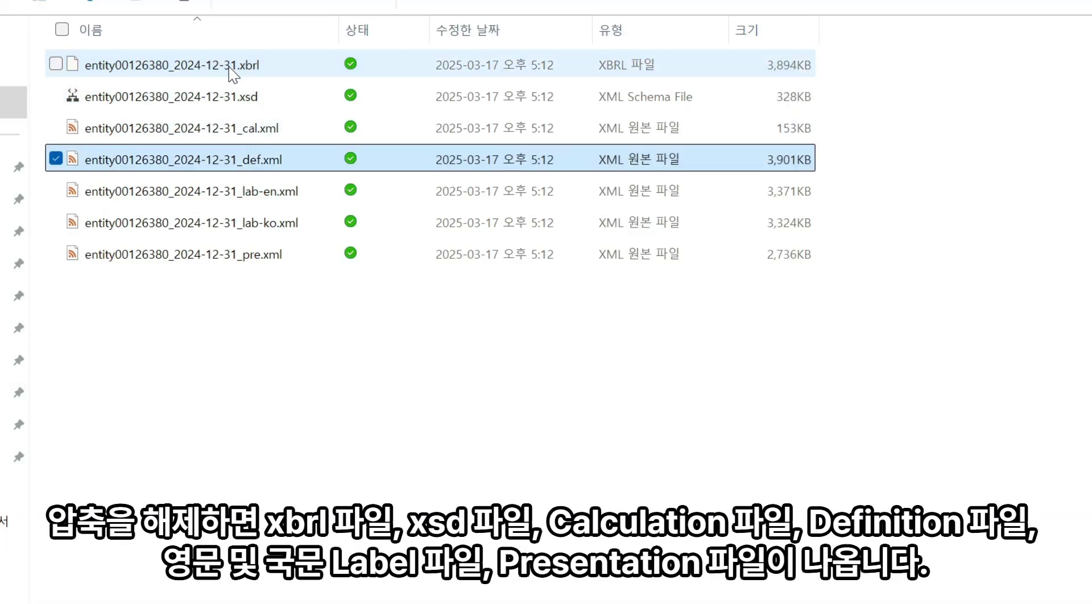
pyautogui.press('Down')
pyautogui.press('Down')
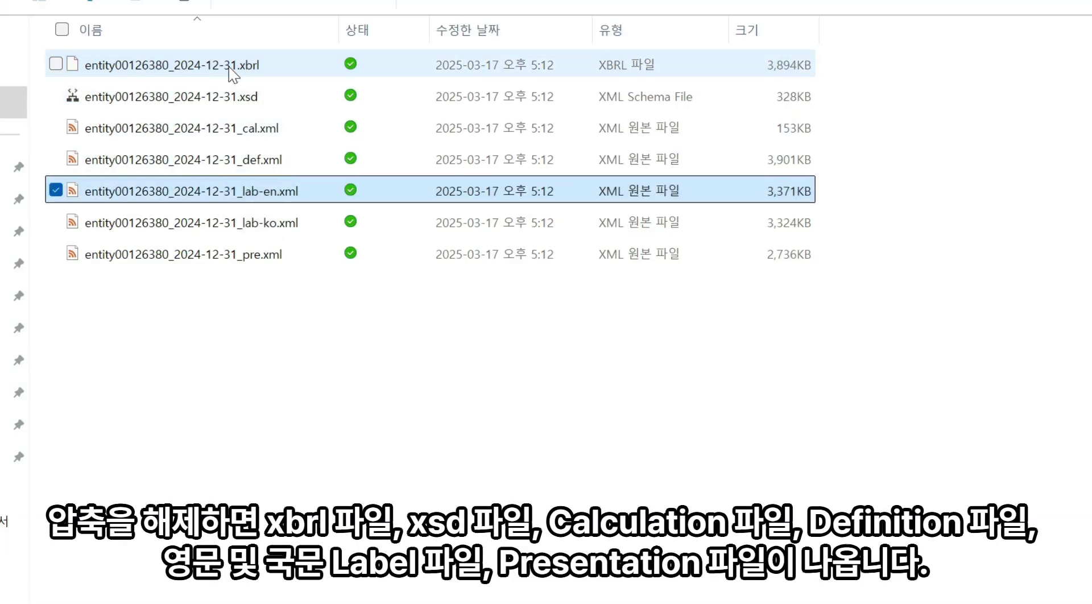
pyautogui.press('Down')
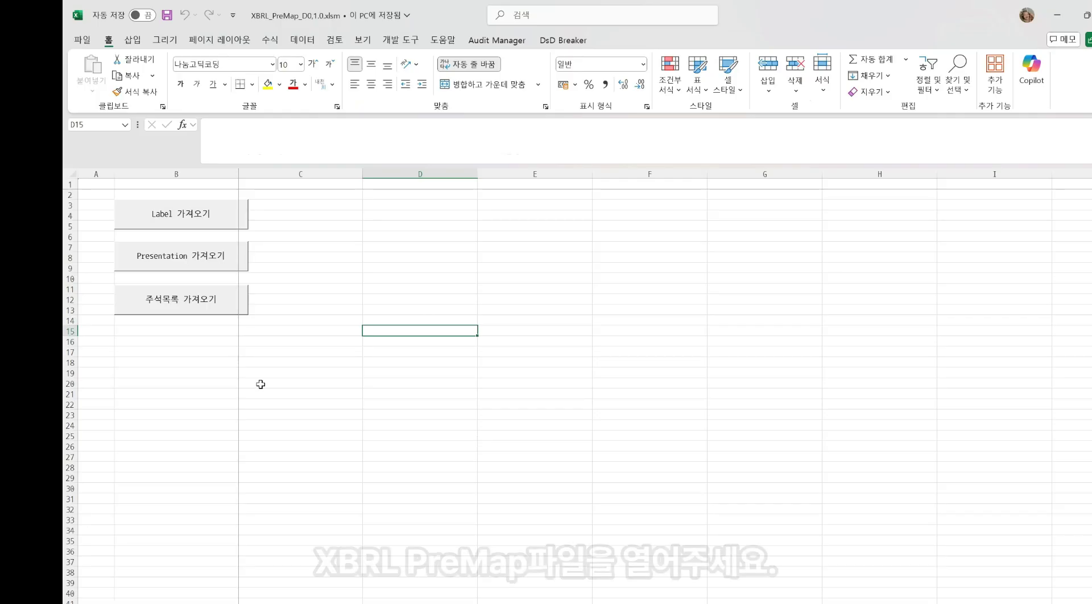
# Import the Korean label file entity00126380_2024-12-31_lab-ko.xml into the PreMap workbook
pyautogui.click(206, 219)
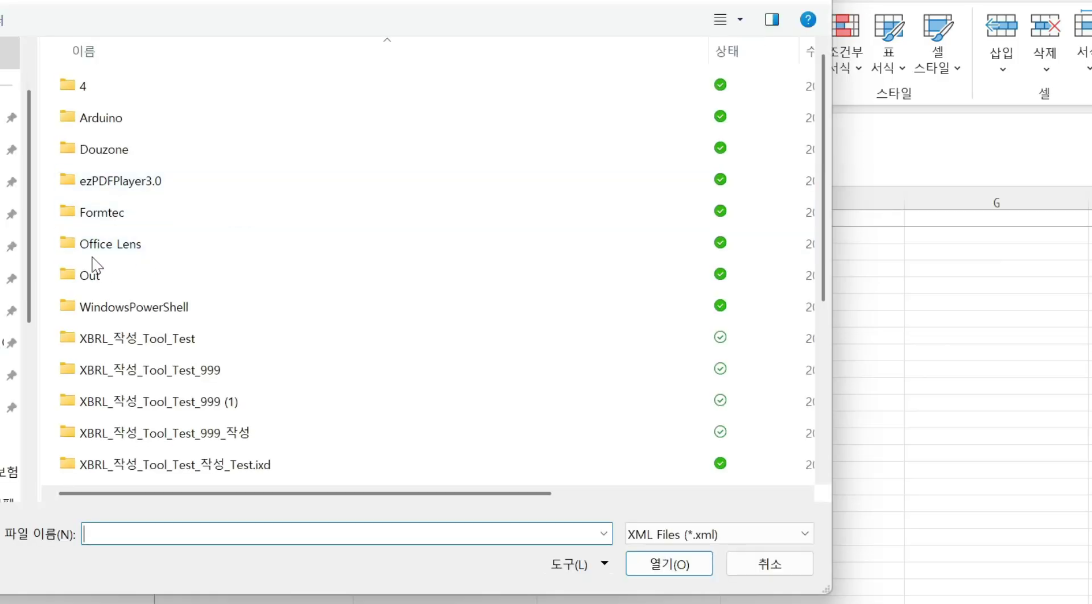
pyautogui.scroll(-3, 159, 341)
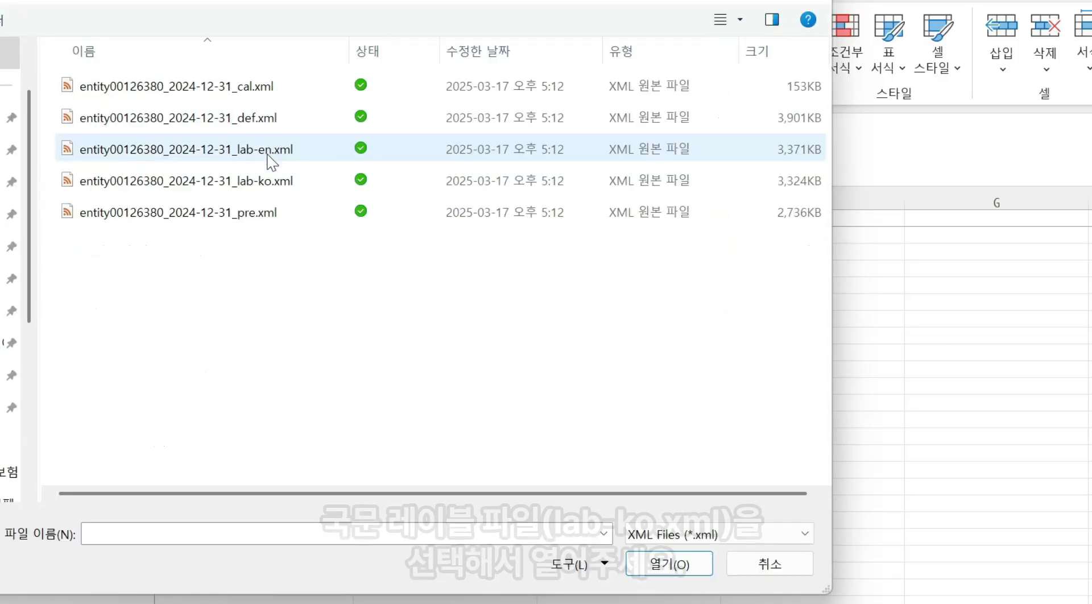
pyautogui.click(265, 185)
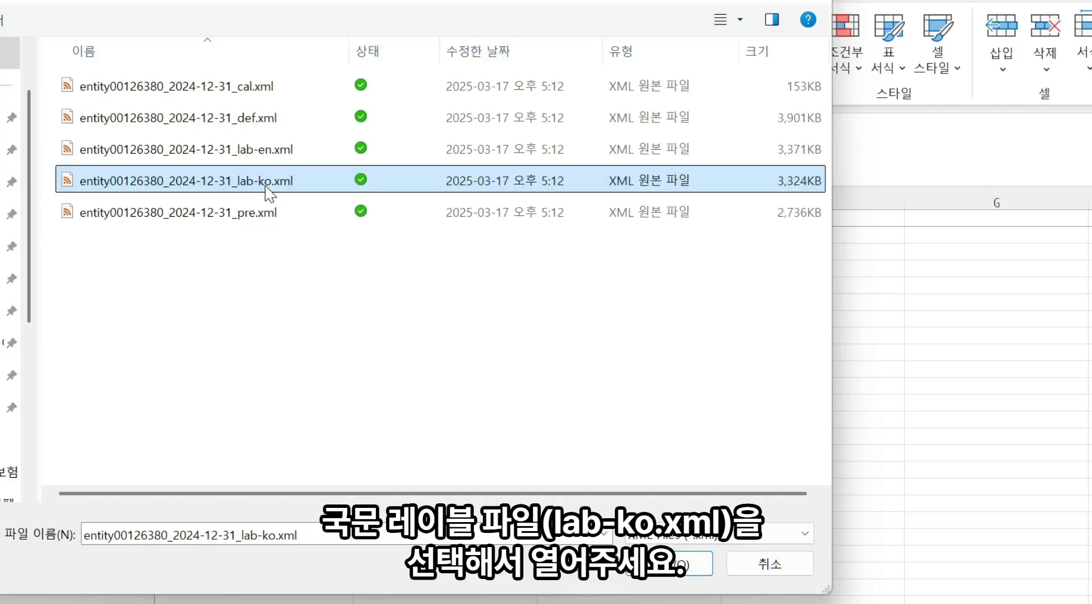
pyautogui.doubleClick(265, 187)
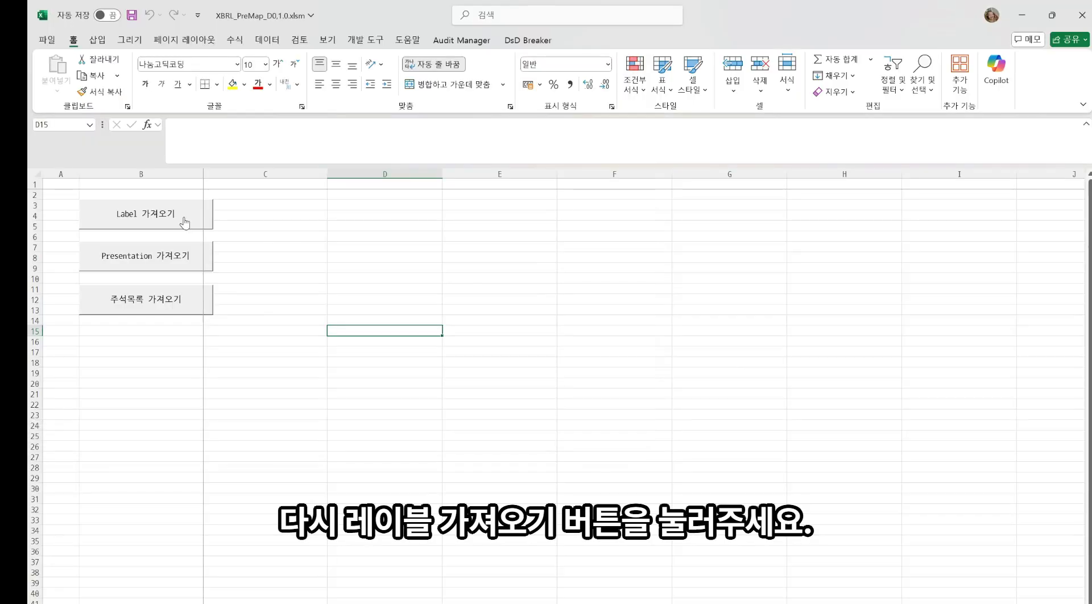
# Import the English label file entity00126380_2024-12-31_lab-en.xml into the PreMap workbook
pyautogui.click(183, 217)
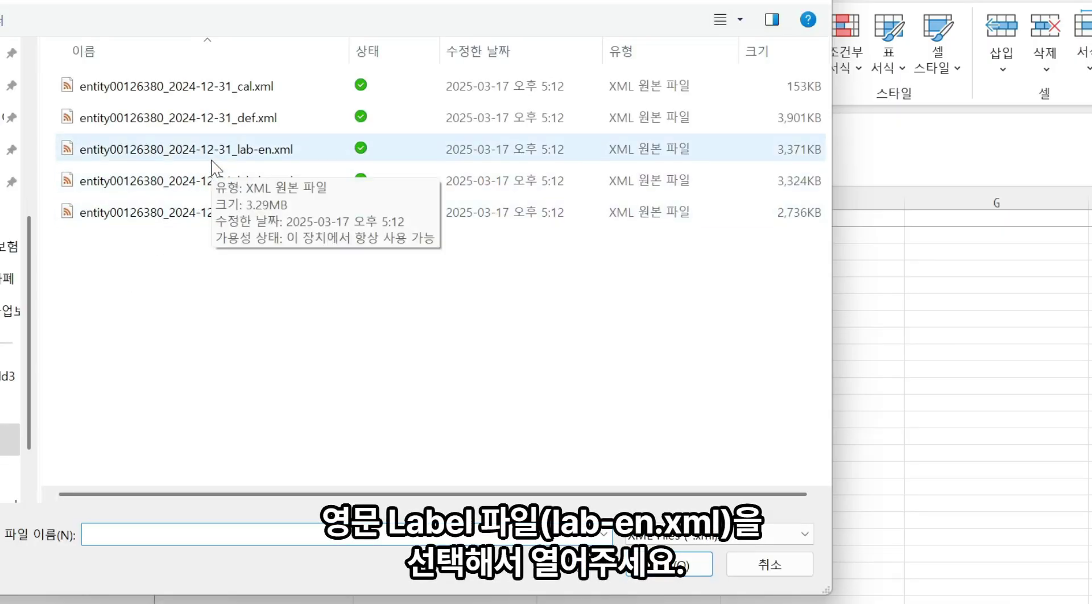
pyautogui.click(212, 162)
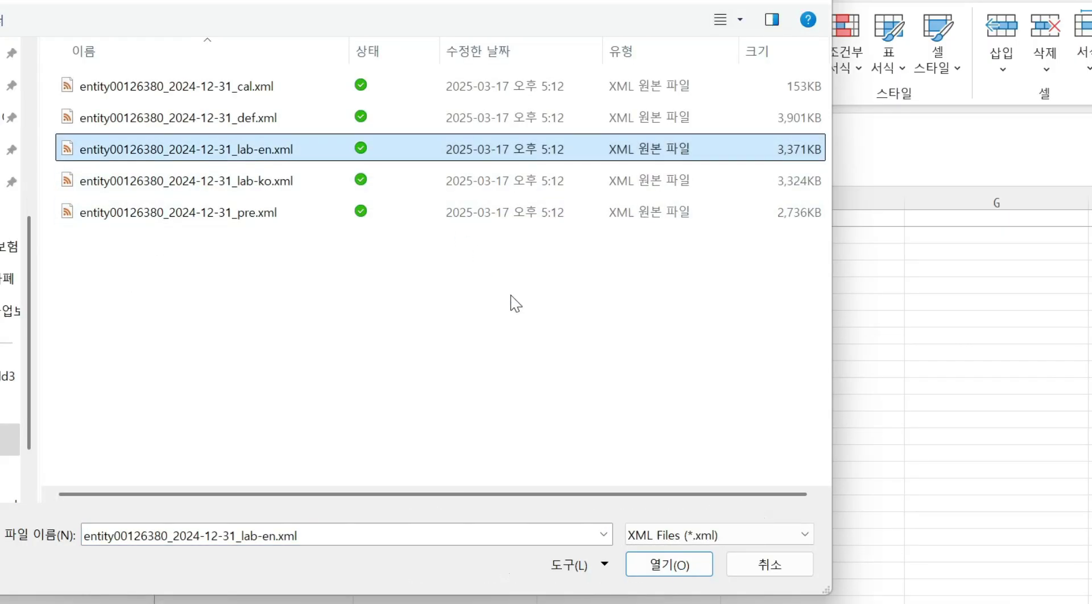
pyautogui.click(655, 566)
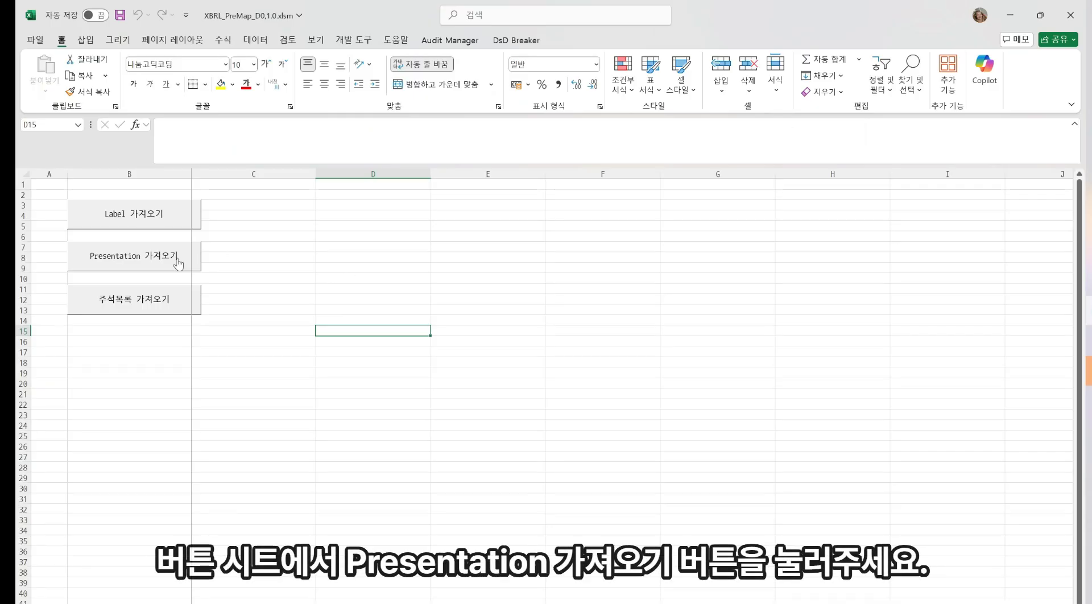
# Import the presentation file entity00126380_2024-12-31_pre.xml into the PreMap workbook
pyautogui.click(179, 262)
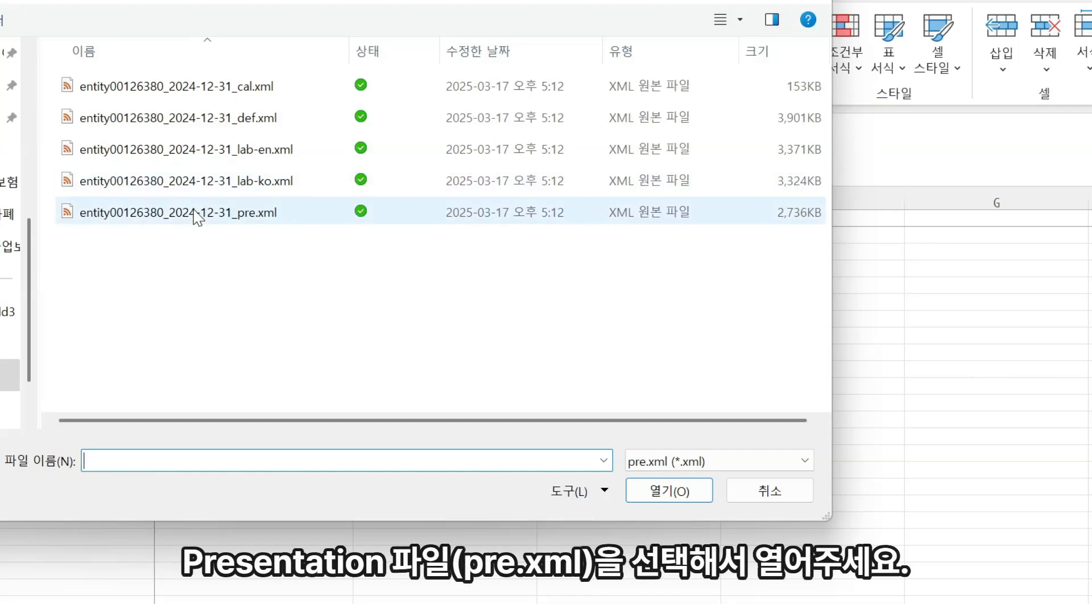
pyautogui.click(196, 215)
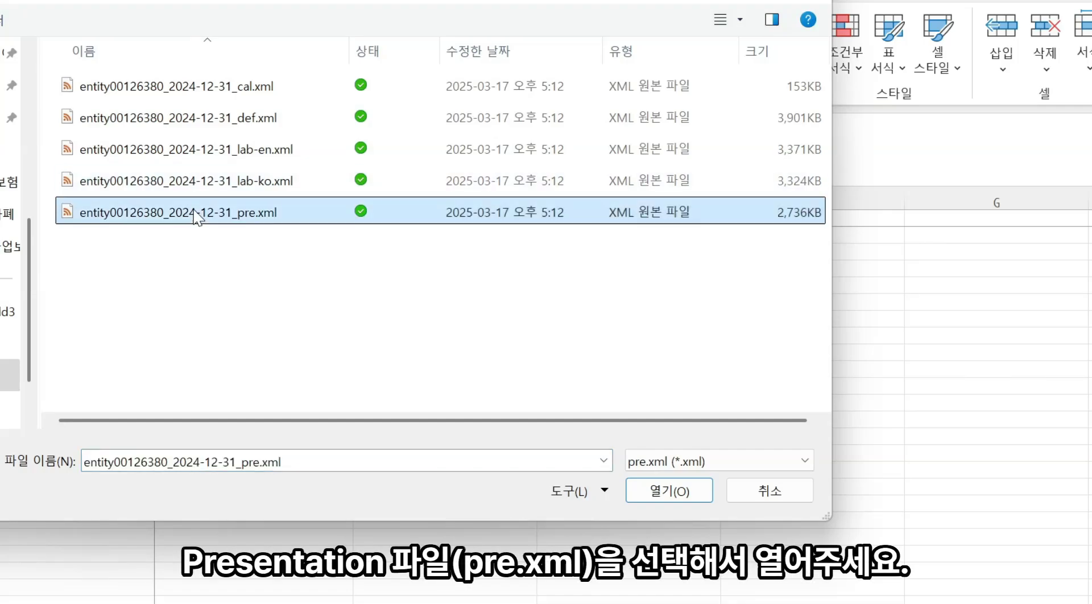
pyautogui.click(668, 493)
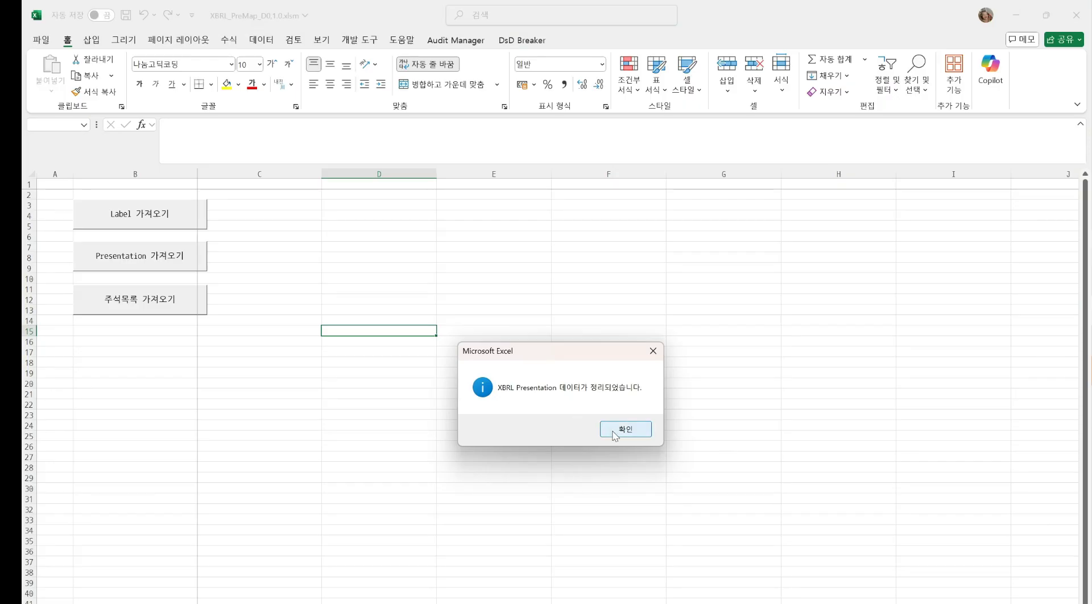
pyautogui.click(615, 434)
pyautogui.click(584, 426)
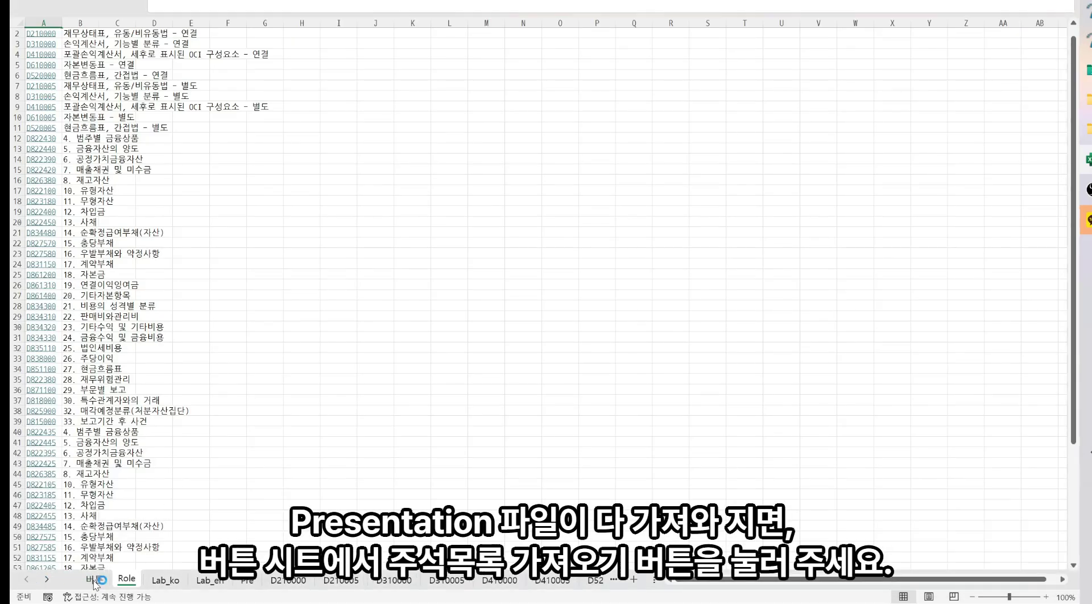
# Import the note list from the schema file entity00126380_2024-12-31.xsd
pyautogui.click(93, 580)
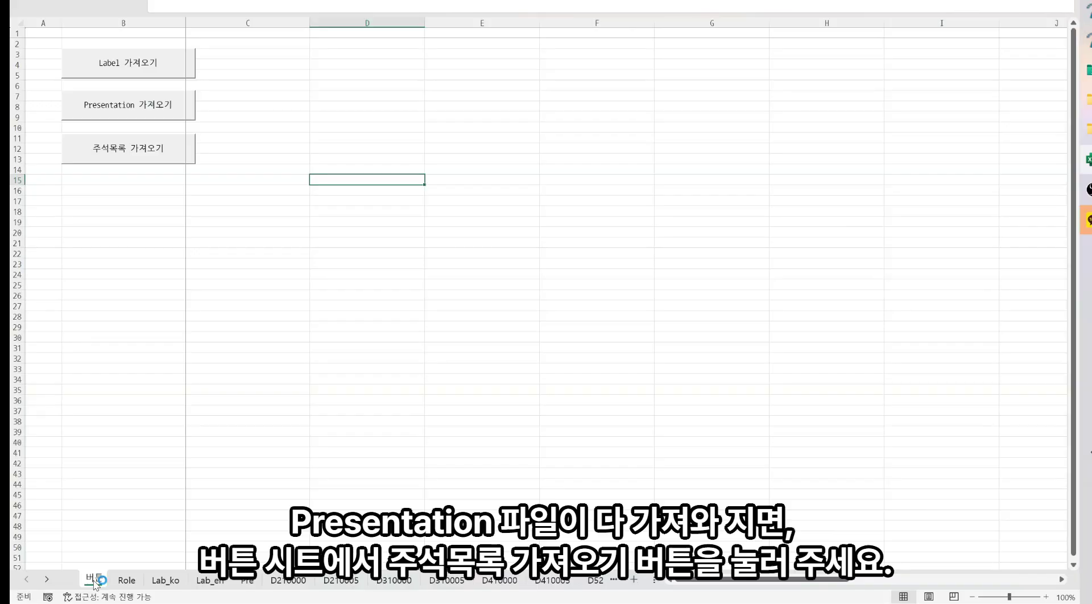
pyautogui.click(135, 152)
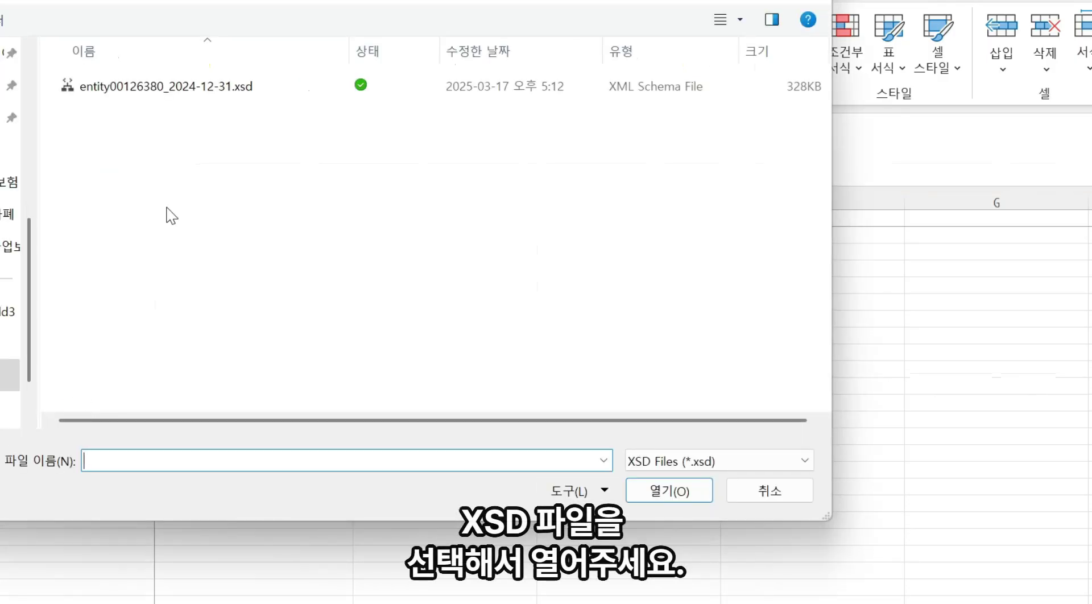
pyautogui.click(204, 92)
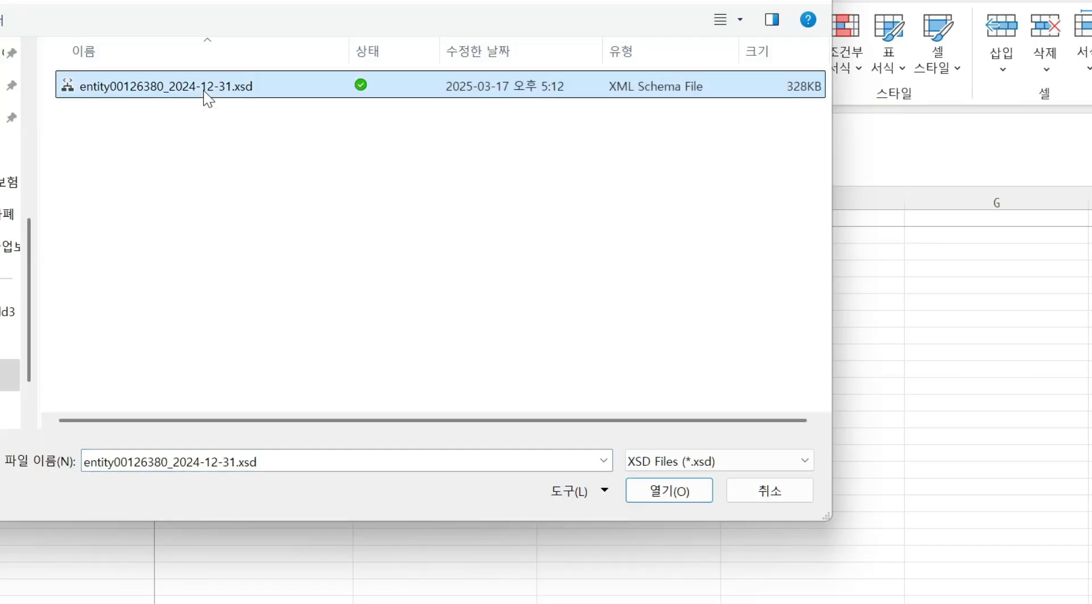
pyautogui.click(660, 497)
pyautogui.click(634, 278)
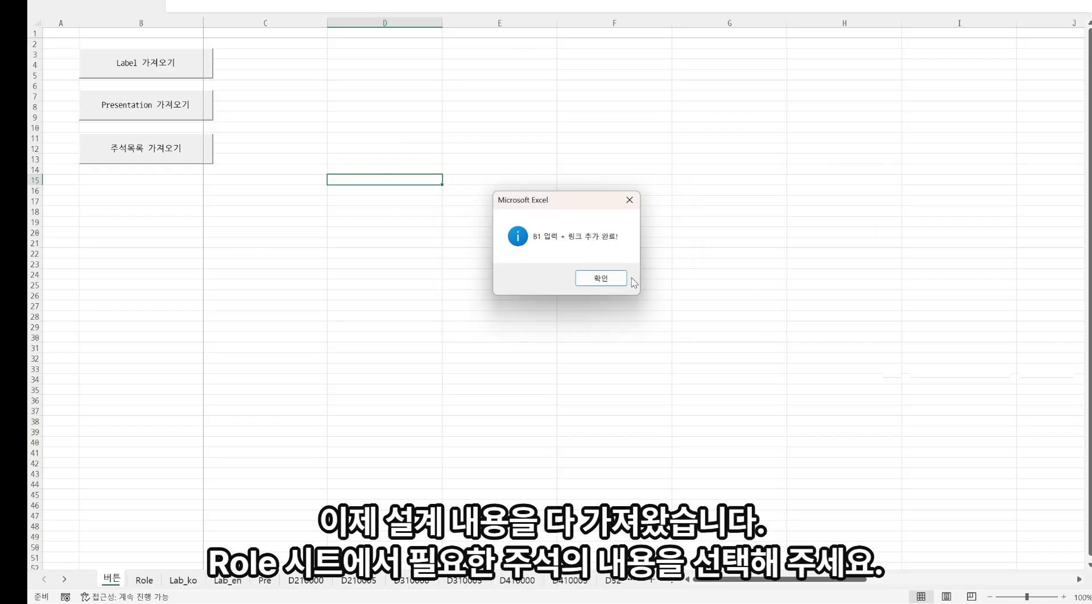
pyautogui.click(607, 283)
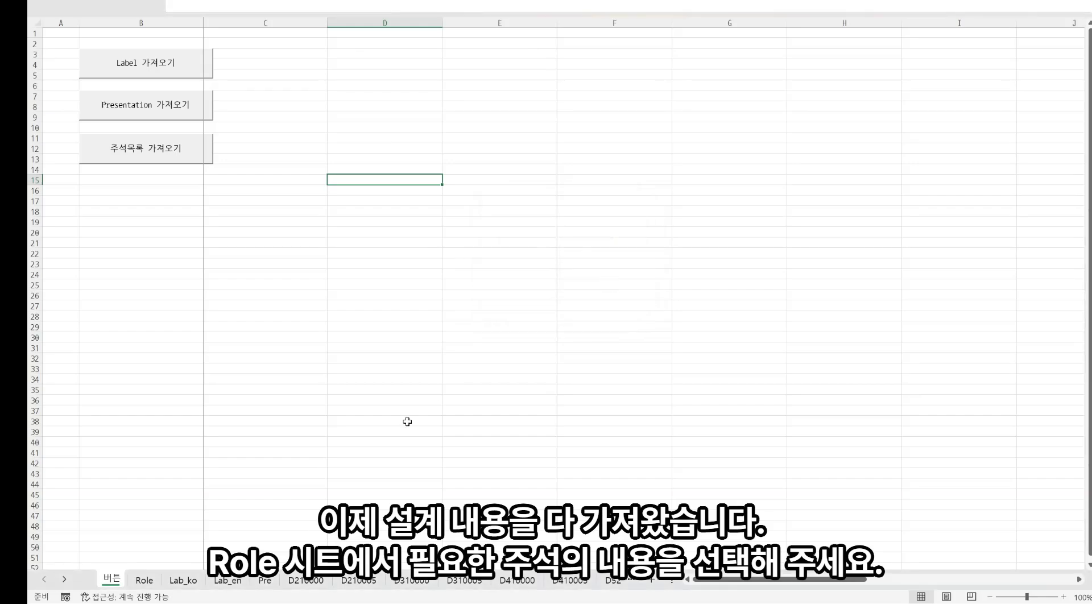
# Open the D826380 8. 재고자산 note design from the Role sheet
pyautogui.click(144, 581)
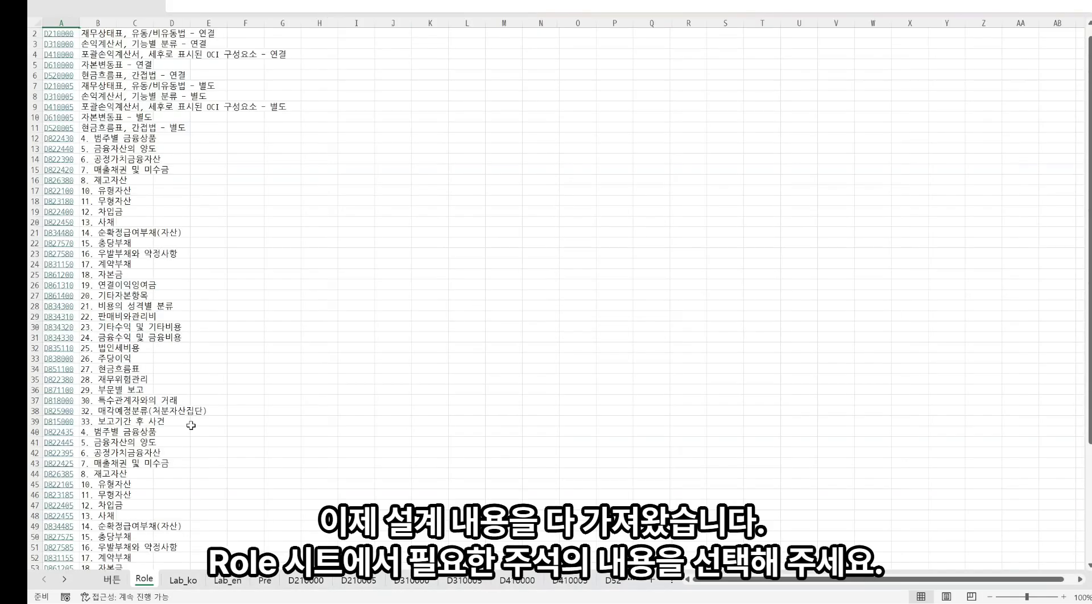
pyautogui.click(59, 181)
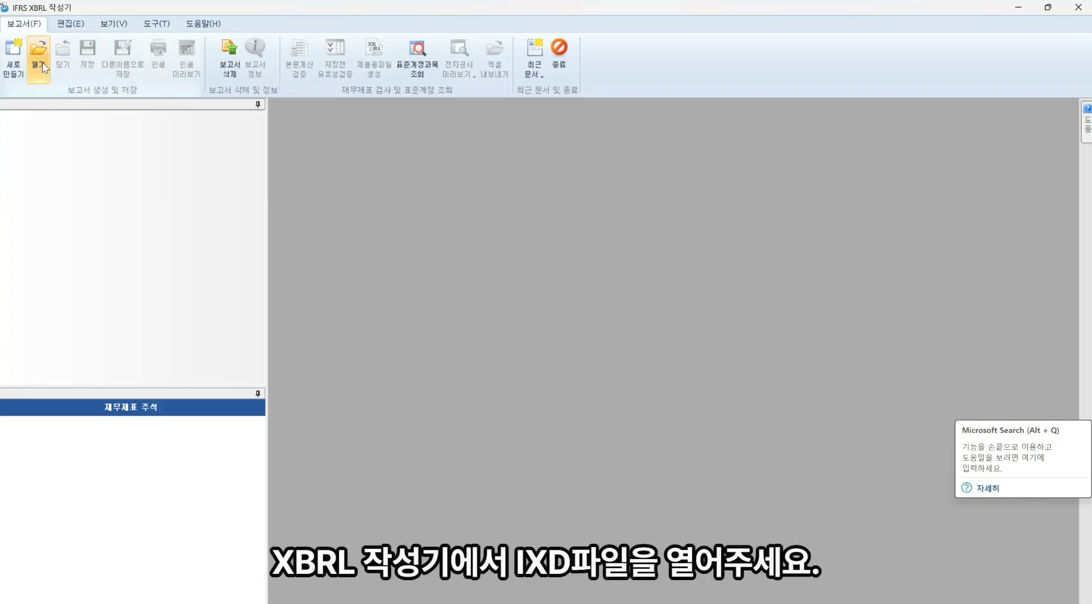
# Open the 삼성전자_만들기 business report in the XBRL editor and display its 재무상태표
pyautogui.click(39, 63)
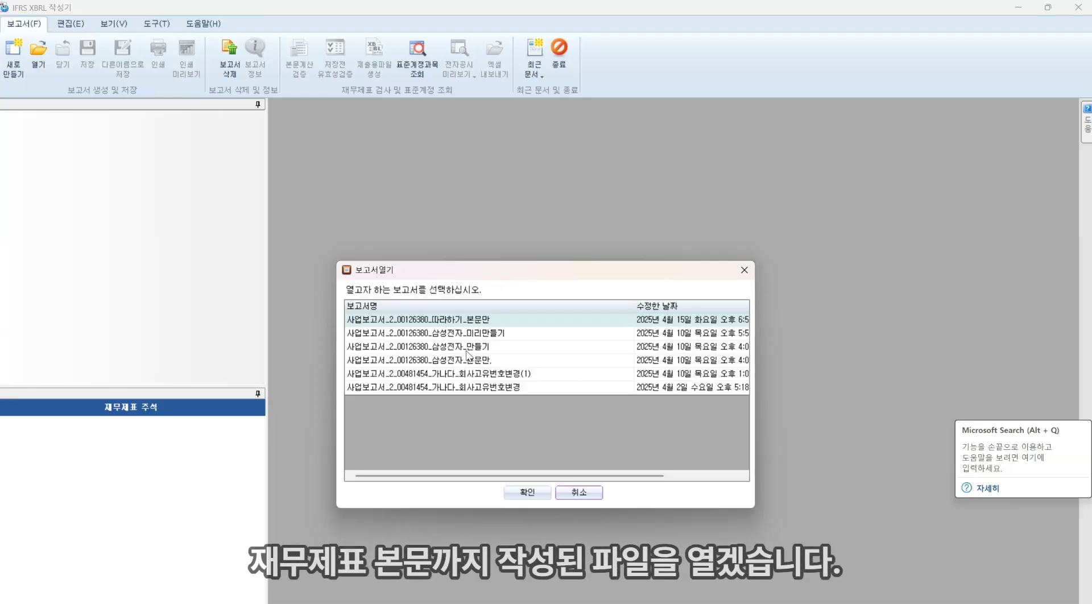
pyautogui.click(466, 352)
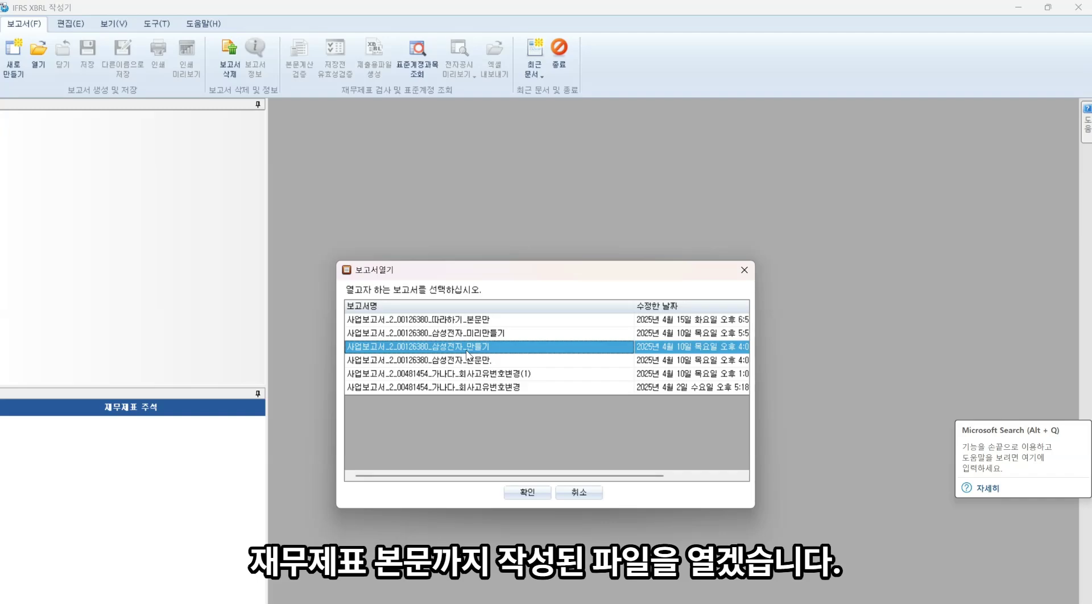
pyautogui.doubleClick(466, 353)
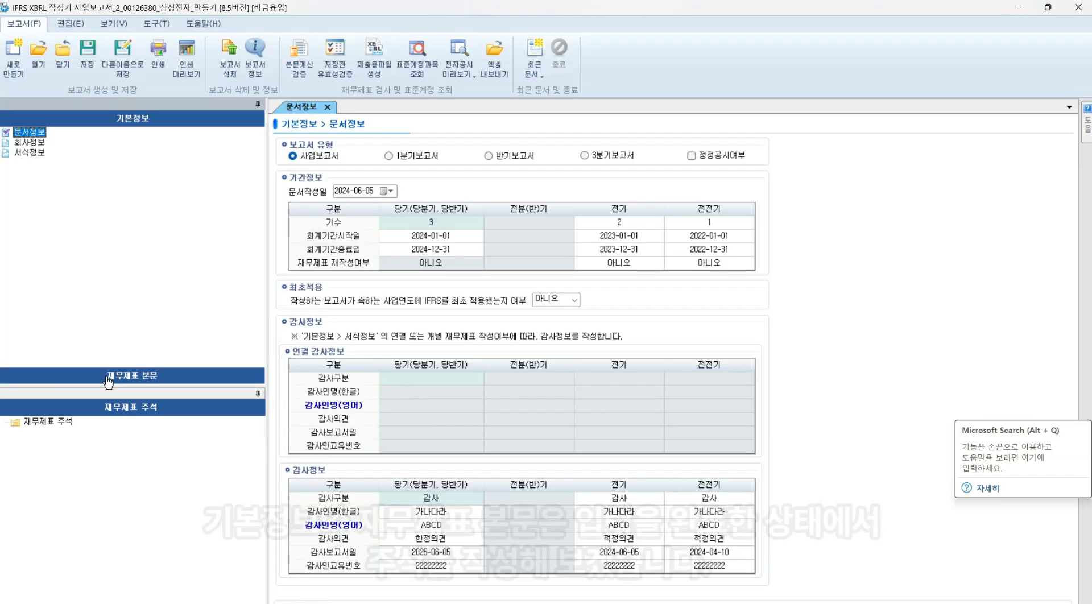
pyautogui.click(108, 379)
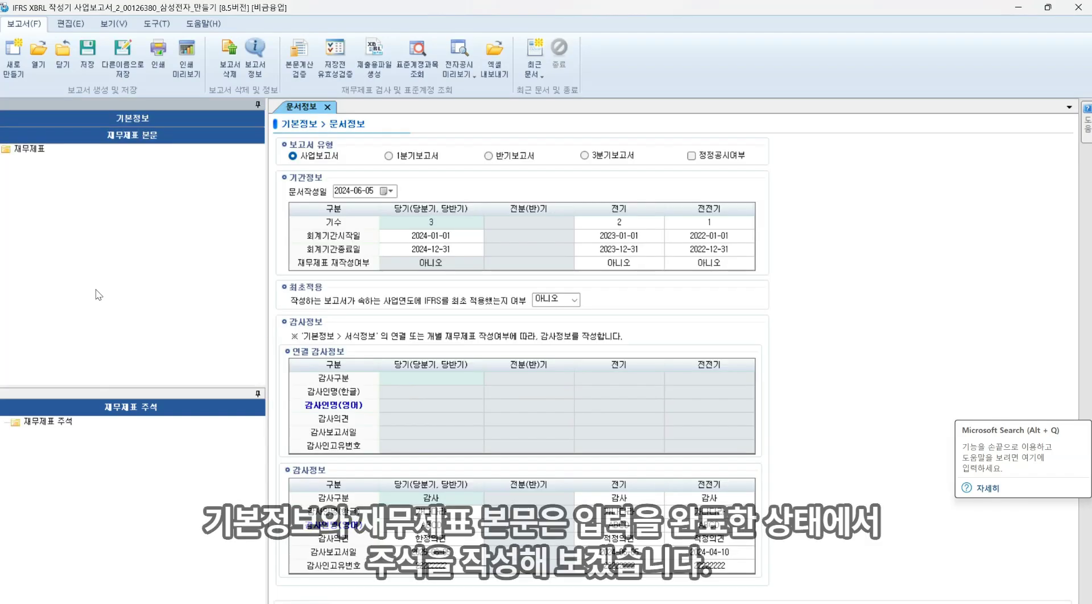
pyautogui.doubleClick(29, 150)
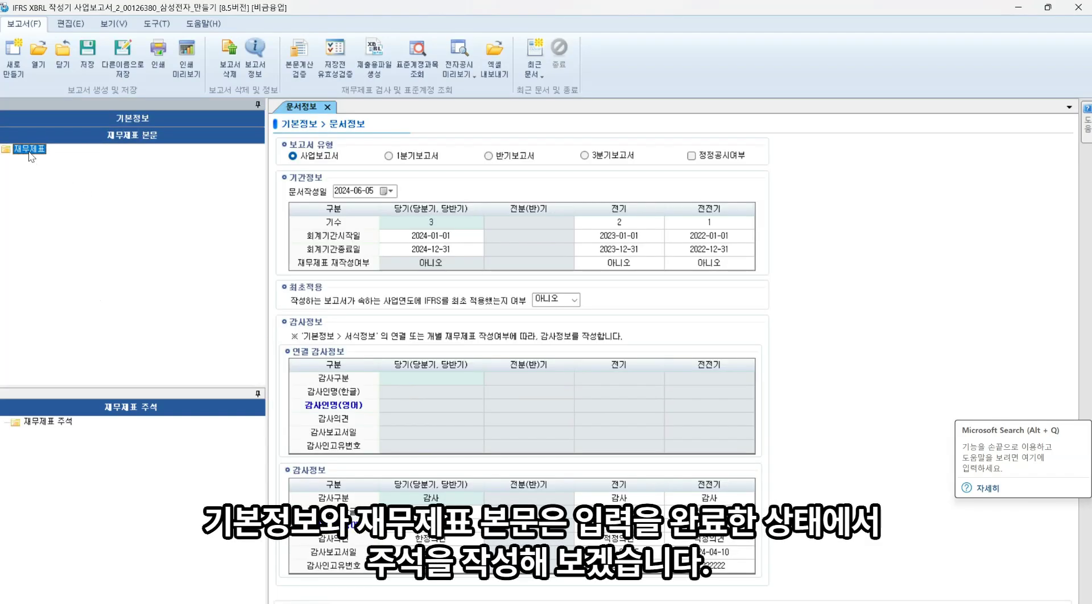
pyautogui.click(41, 163)
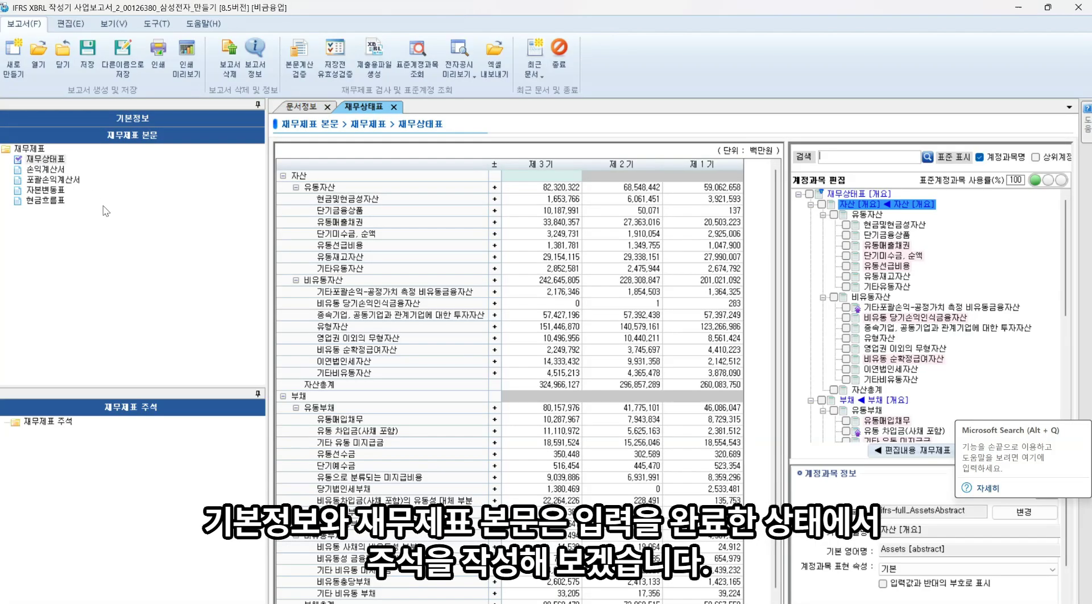
# Import the [D826385] 주석 - 재고자산 - 별도 note from the note item list by searching 재고자산
pyautogui.rightClick(67, 427)
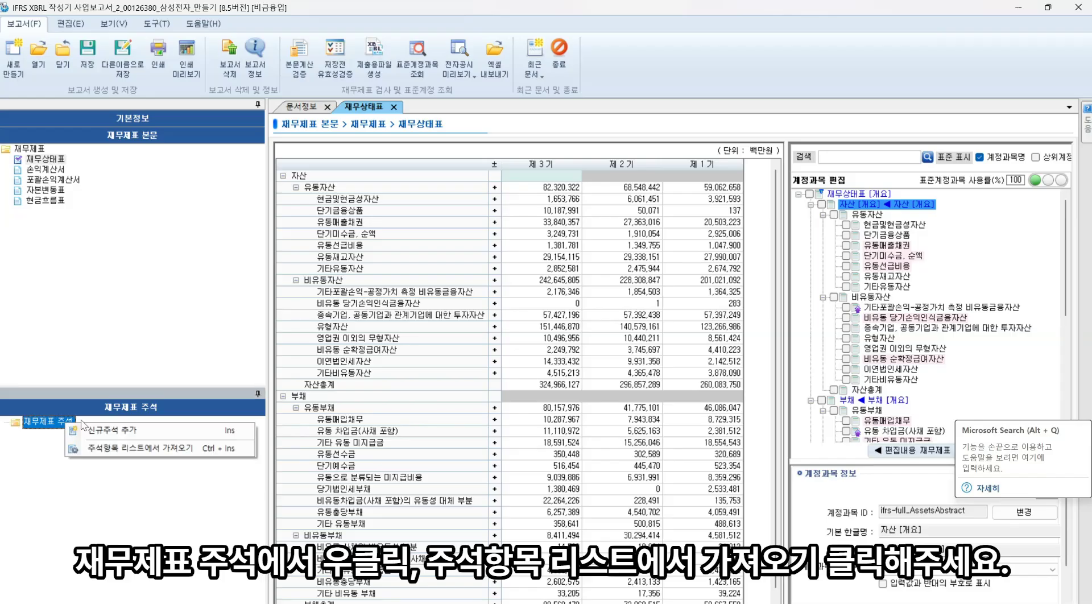
pyautogui.click(129, 450)
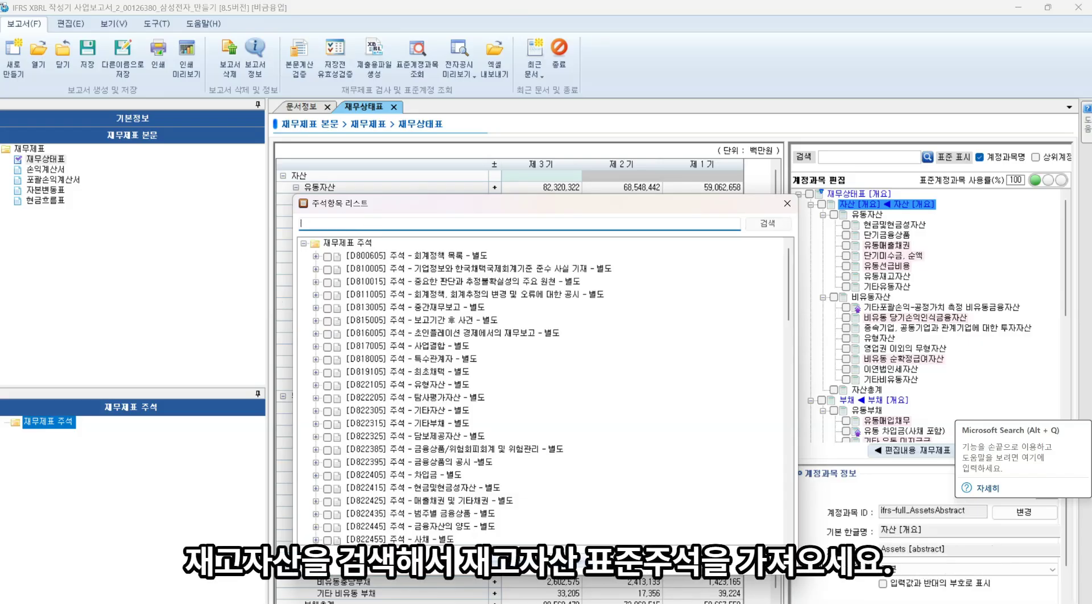
pyautogui.write('재고자산')
pyautogui.press('Return')
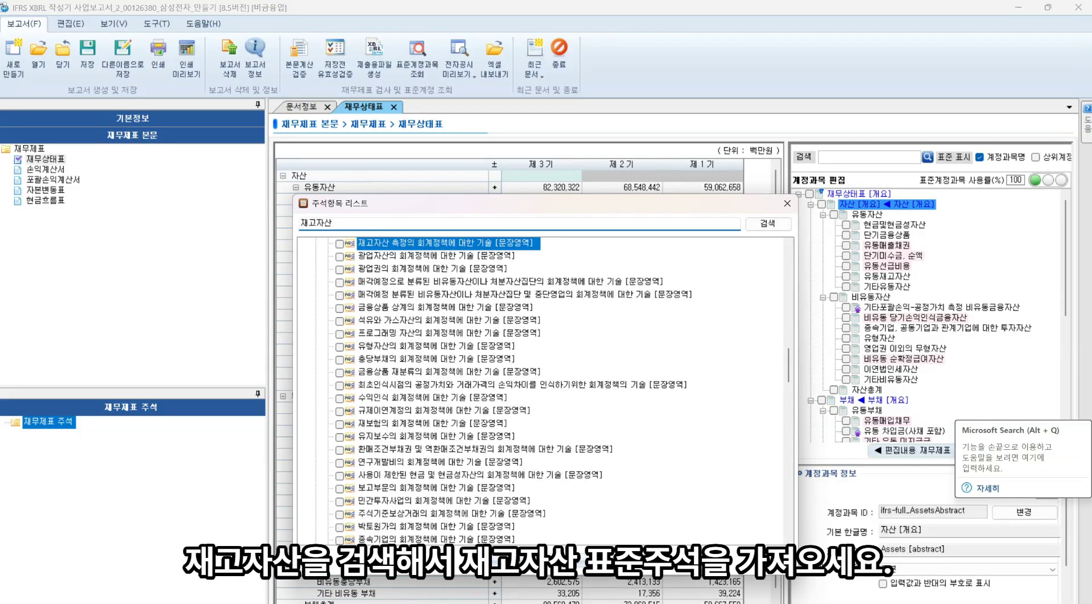
pyautogui.press('Return')
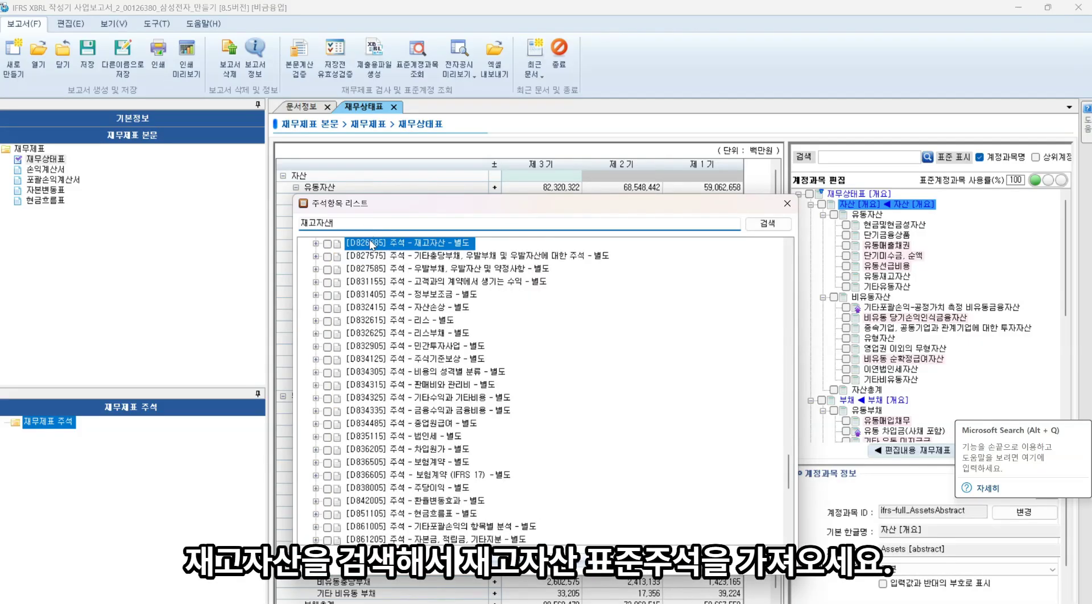
pyautogui.click(328, 245)
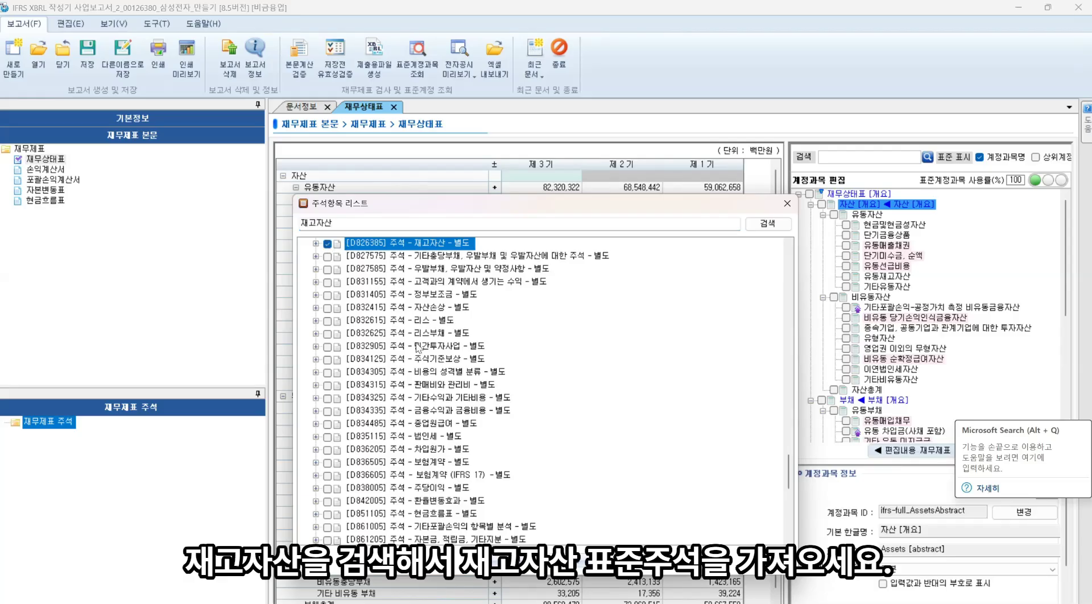
pyautogui.click(524, 575)
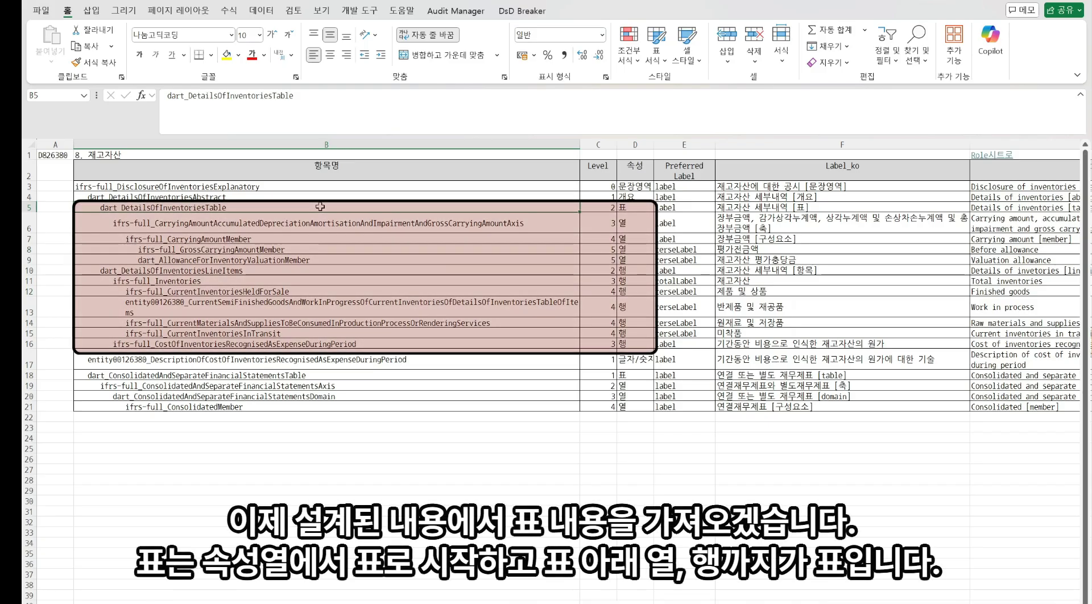
# Select the table block of the 재고자산 design, from the table row down through its column and row elements
pyautogui.hotkey('shift', 'Right')
pyautogui.hotkey('shift', 'Right')
pyautogui.hotkey('shift', 'Down')
pyautogui.hotkey('shift', 'Down')
pyautogui.hotkey('shift', 'Down')
pyautogui.hotkey('shift', 'Down')
pyautogui.hotkey('shift', 'Down')
pyautogui.hotkey('shift', 'Down')
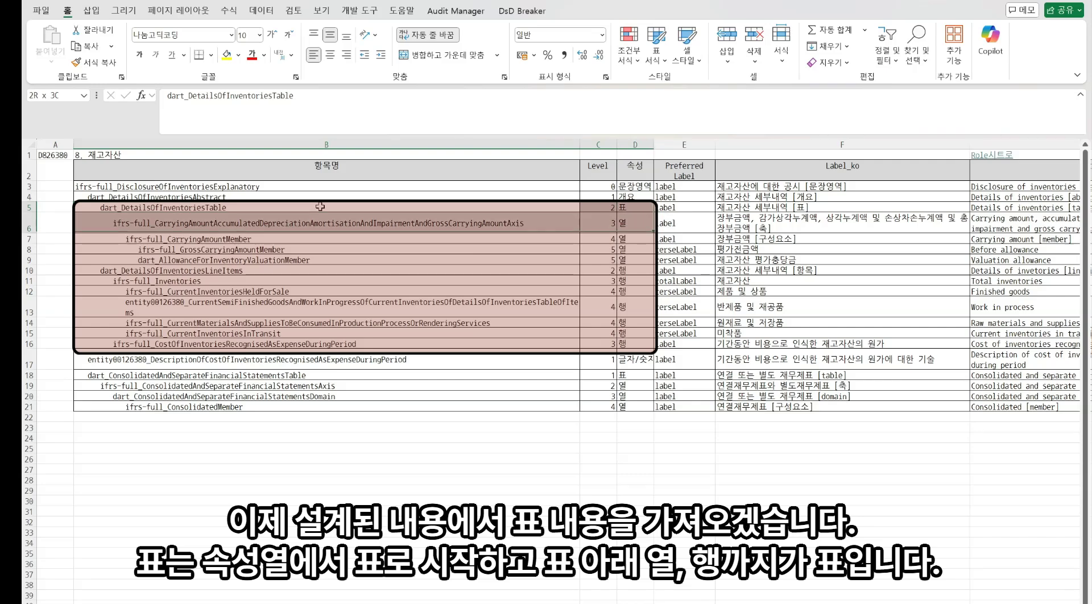
pyautogui.hotkey('shift', 'Down')
pyautogui.hotkey('shift', 'Down')
pyautogui.hotkey('shift', 'Down')
pyautogui.hotkey('shift', 'Down')
pyautogui.hotkey('shift', 'Down')
pyautogui.hotkey('shift', 'Down')
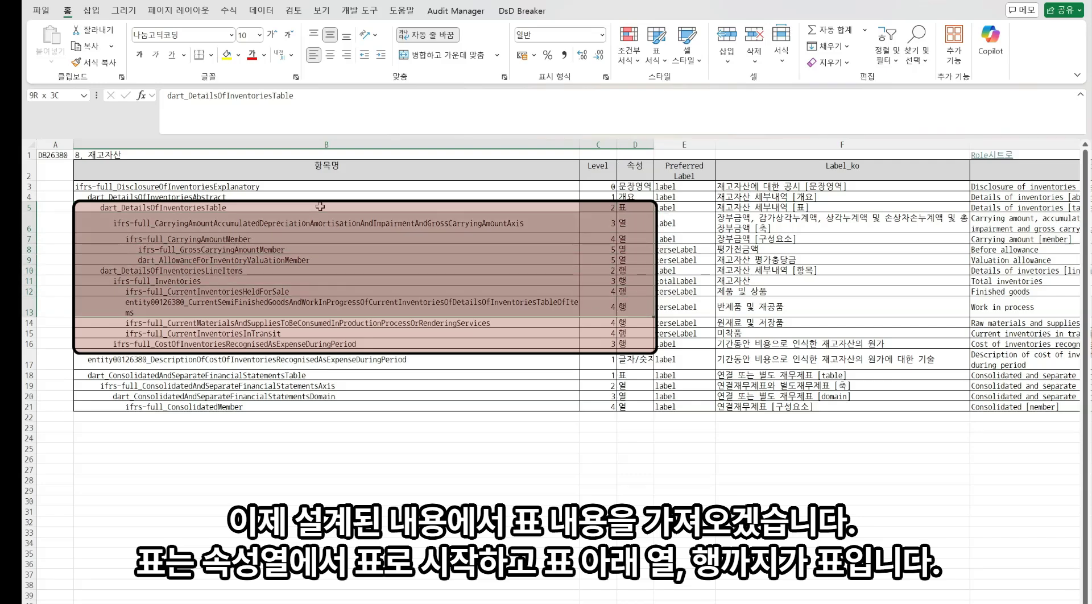
pyautogui.hotkey('shift', 'Right')
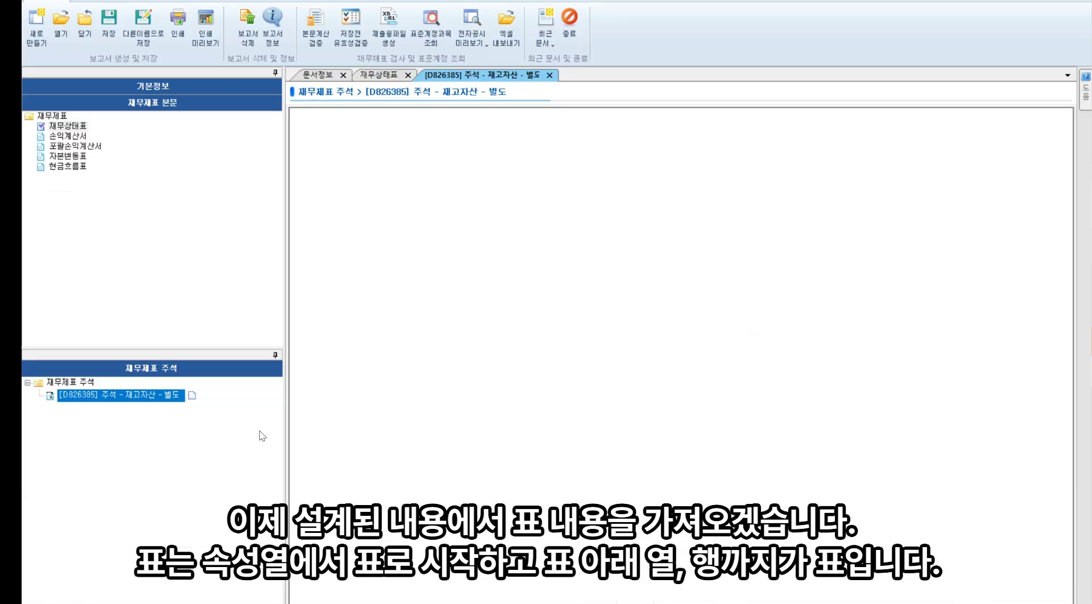
# Import the 재고자산 세부내역 [표] table into the 재고자산 note from the note item list
pyautogui.rightClick(176, 398)
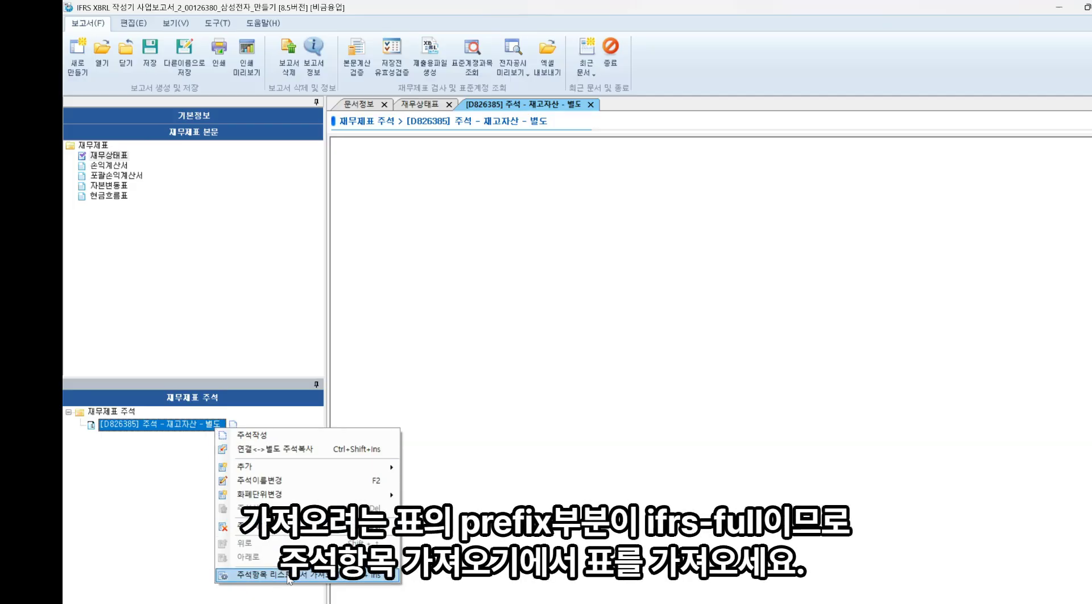
pyautogui.click(289, 575)
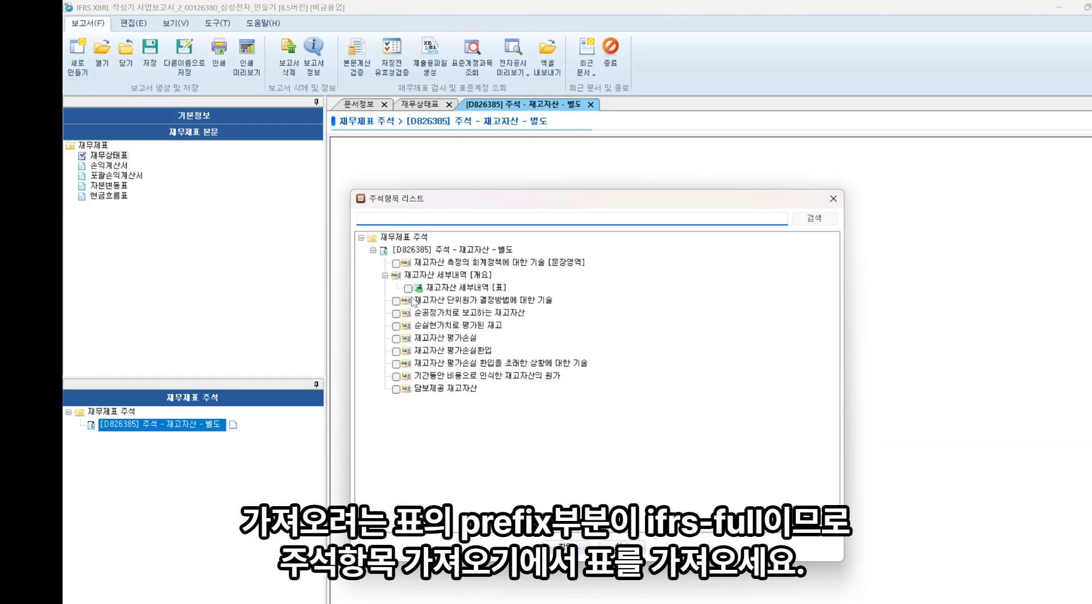
pyautogui.click(409, 289)
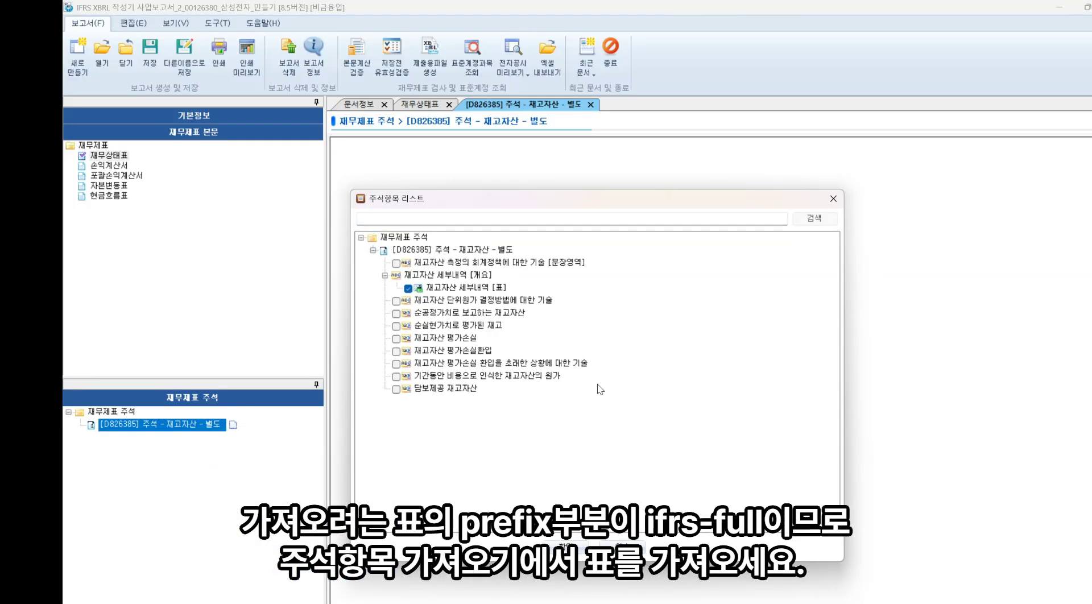
pyautogui.click(566, 546)
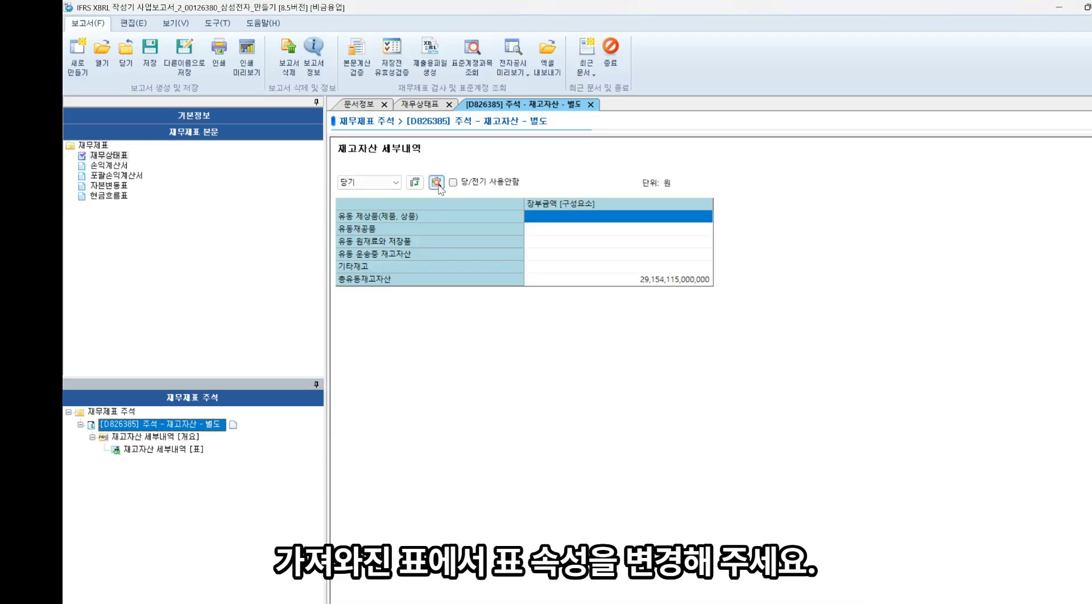
# In the table's detail properties, delete every row item except 총유동재고자산
pyautogui.click(436, 182)
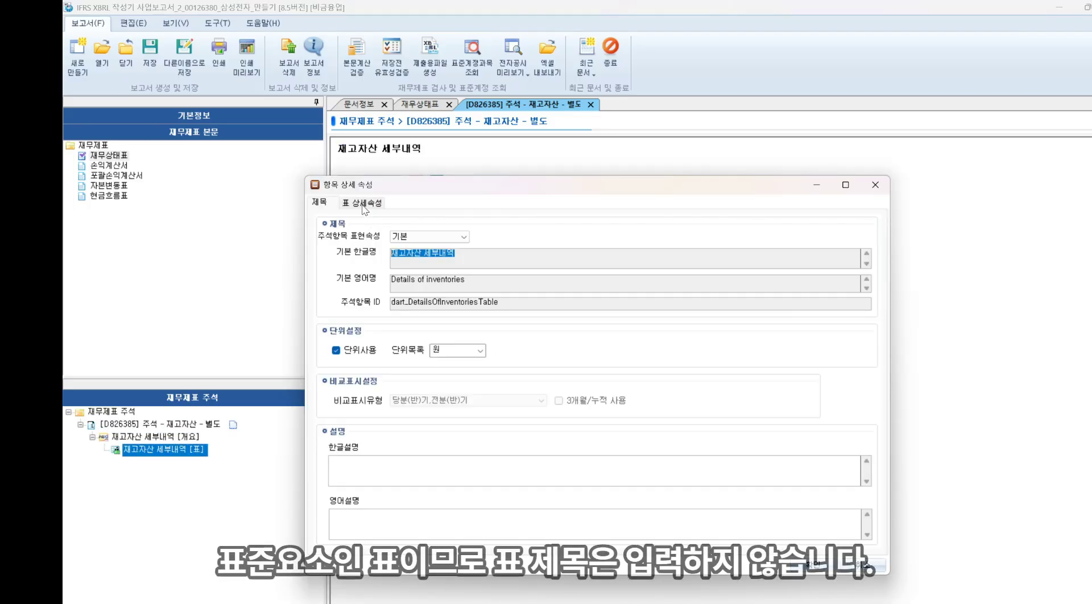
pyautogui.click(362, 204)
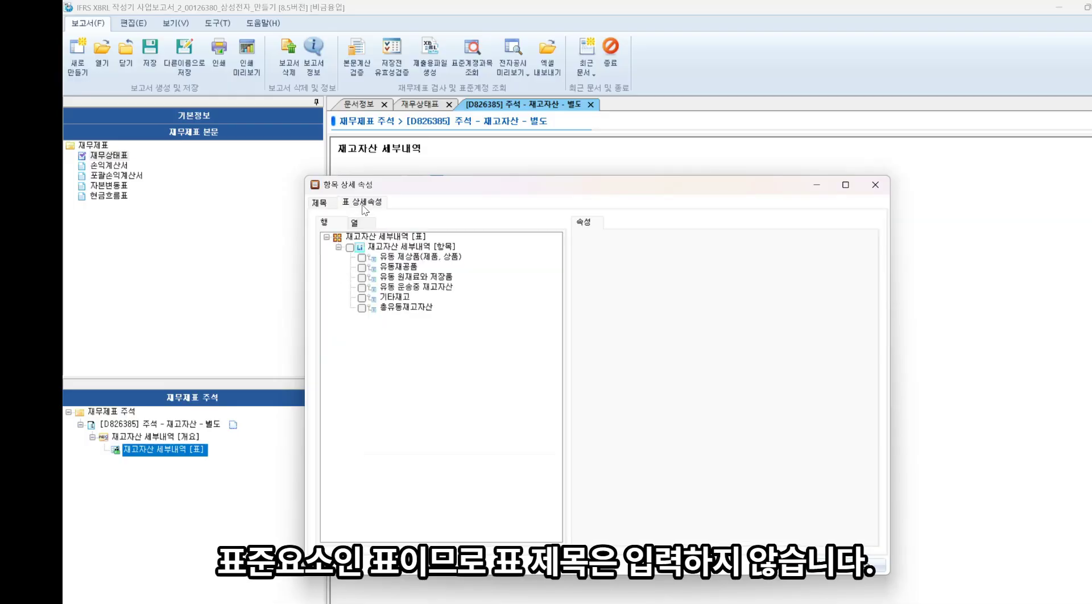
pyautogui.click(349, 248)
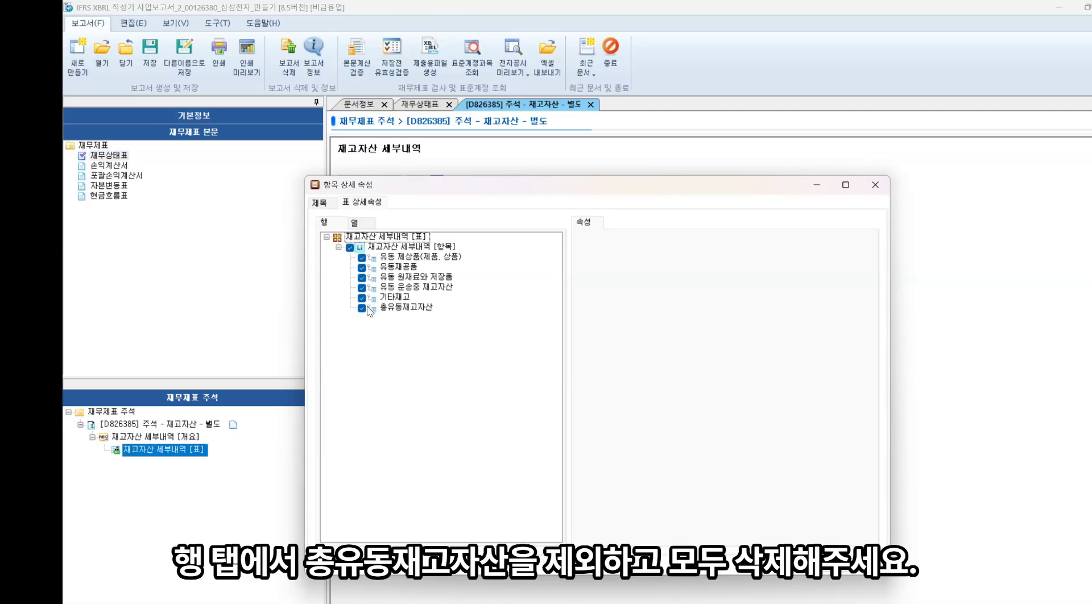
pyautogui.rightClick(401, 289)
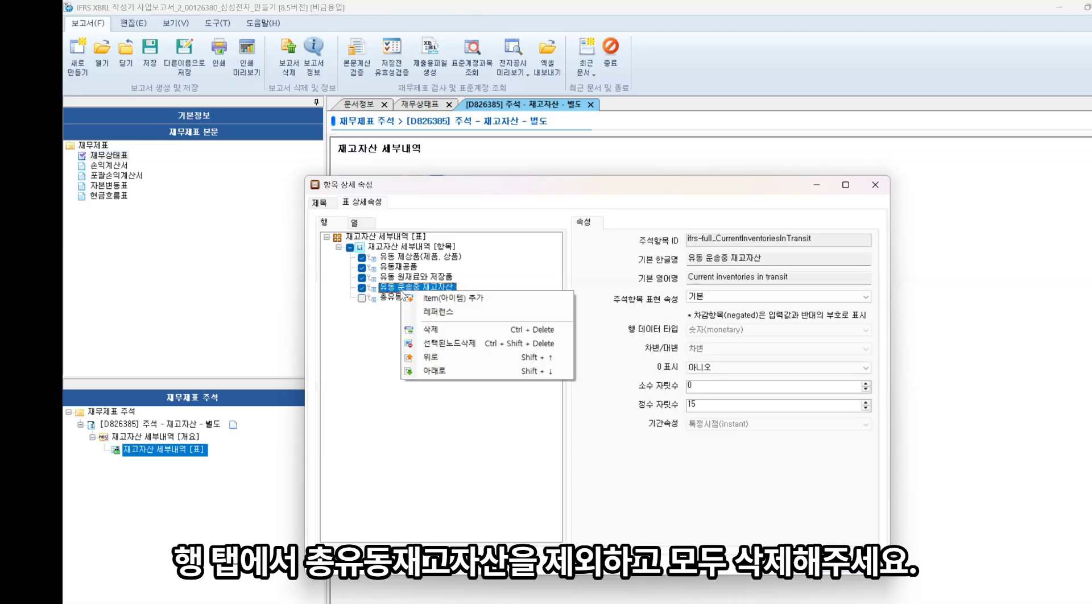
pyautogui.click(444, 345)
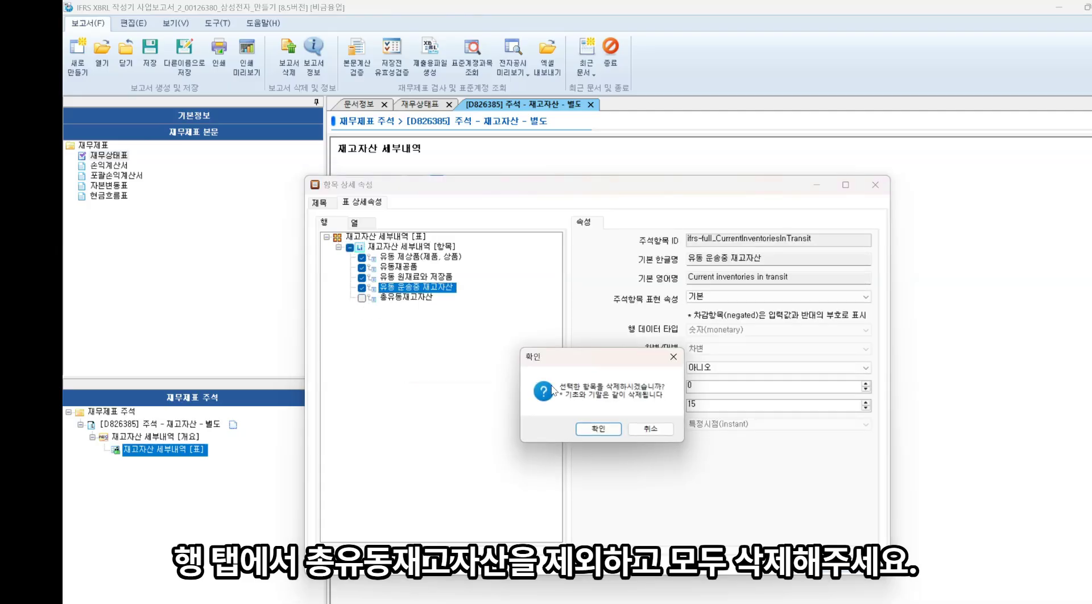
pyautogui.click(598, 430)
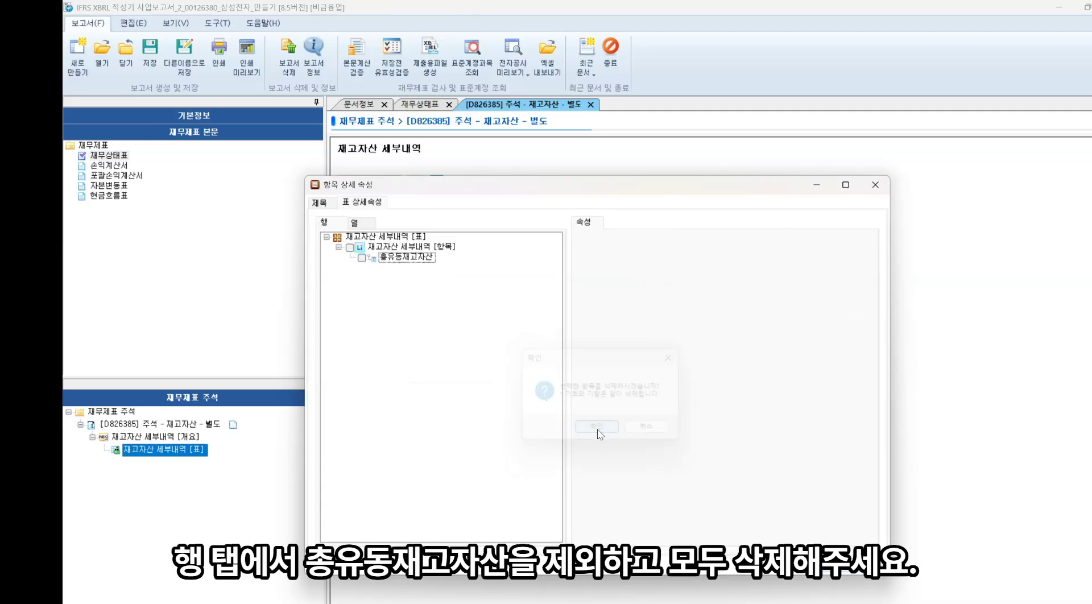
# Add 총장부금액 and 재고자산 평가충당금 as members under 장부금액 [구성요소] in the columns and move 총장부금액 first
pyautogui.click(360, 223)
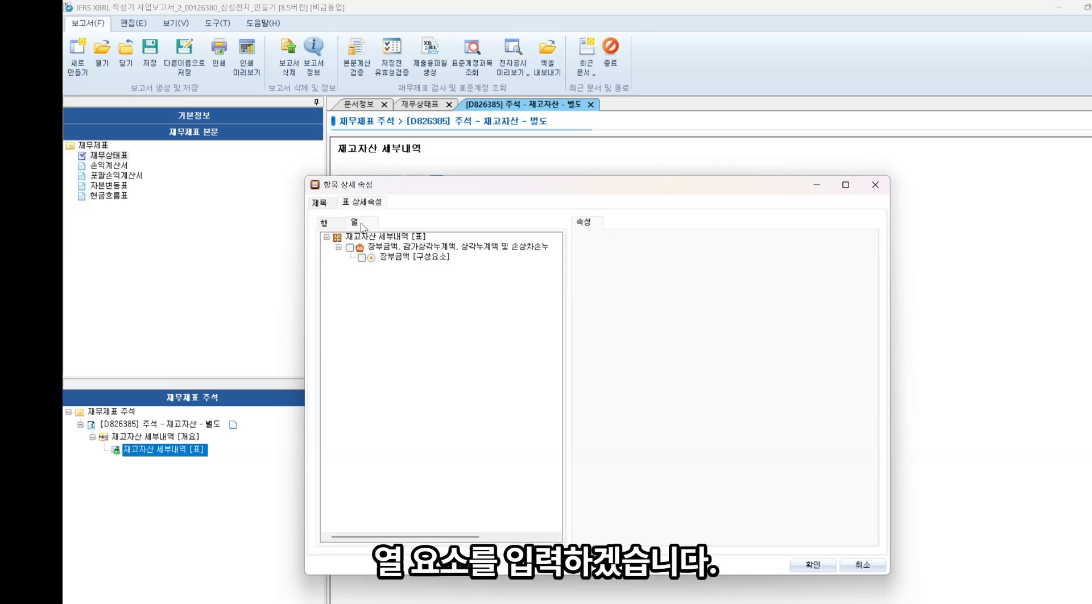
pyautogui.click(411, 258)
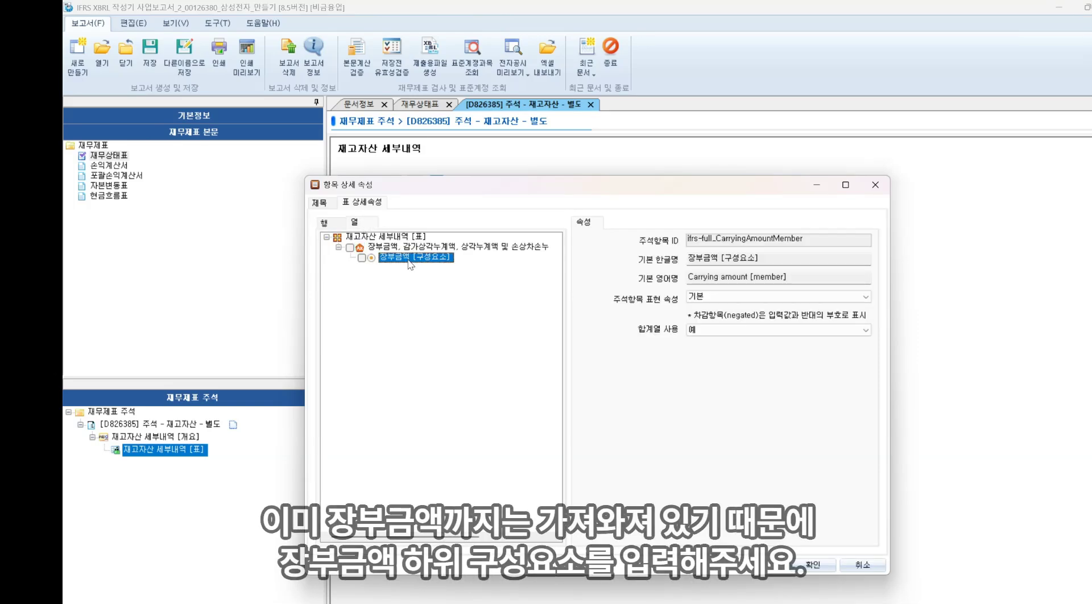
pyautogui.rightClick(411, 263)
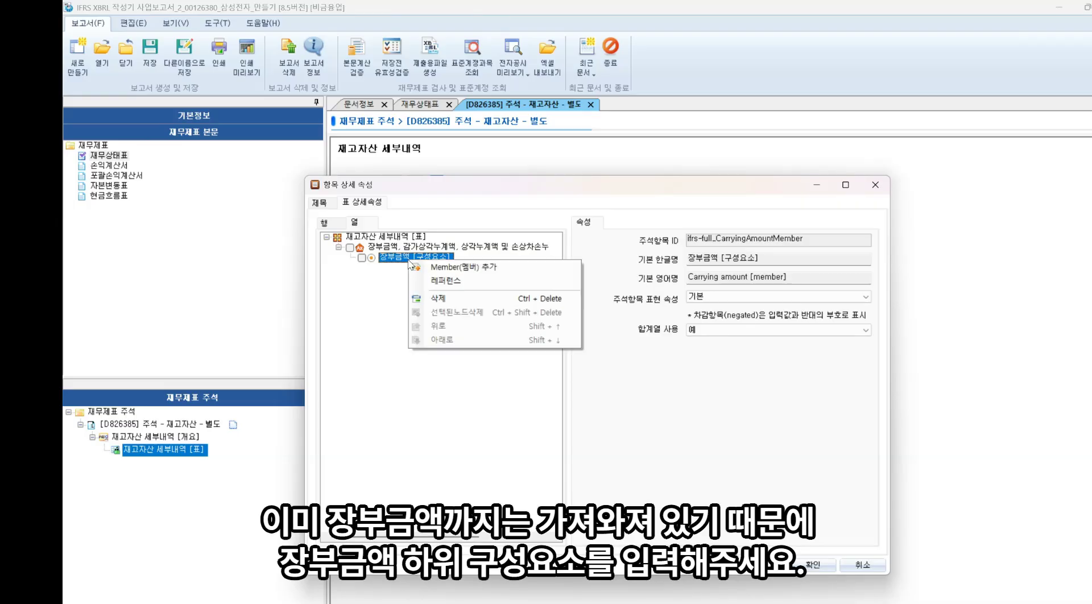
pyautogui.click(466, 267)
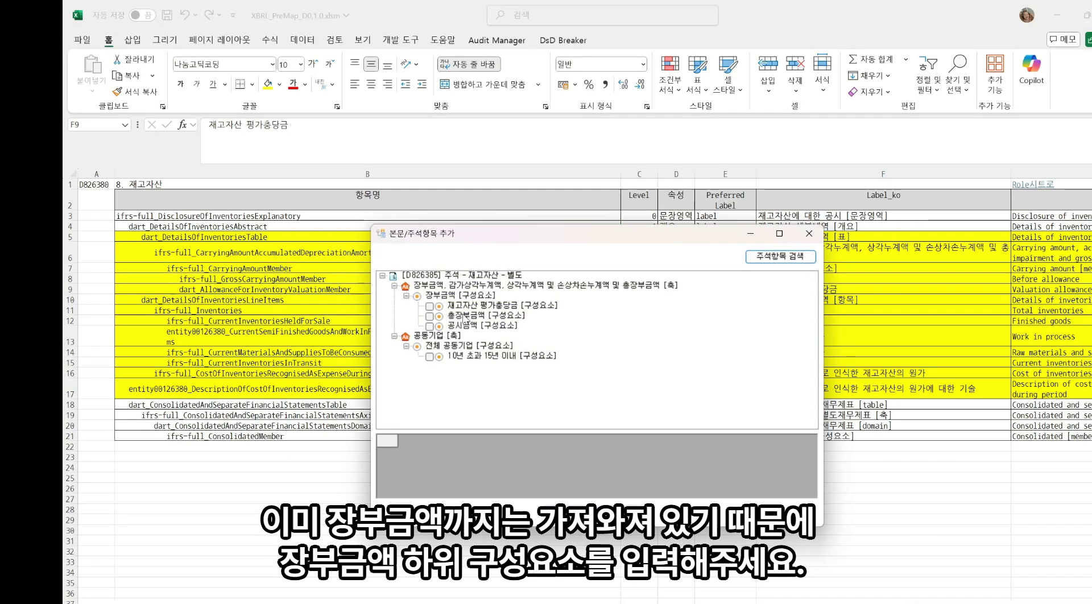
pyautogui.click(429, 306)
pyautogui.click(430, 317)
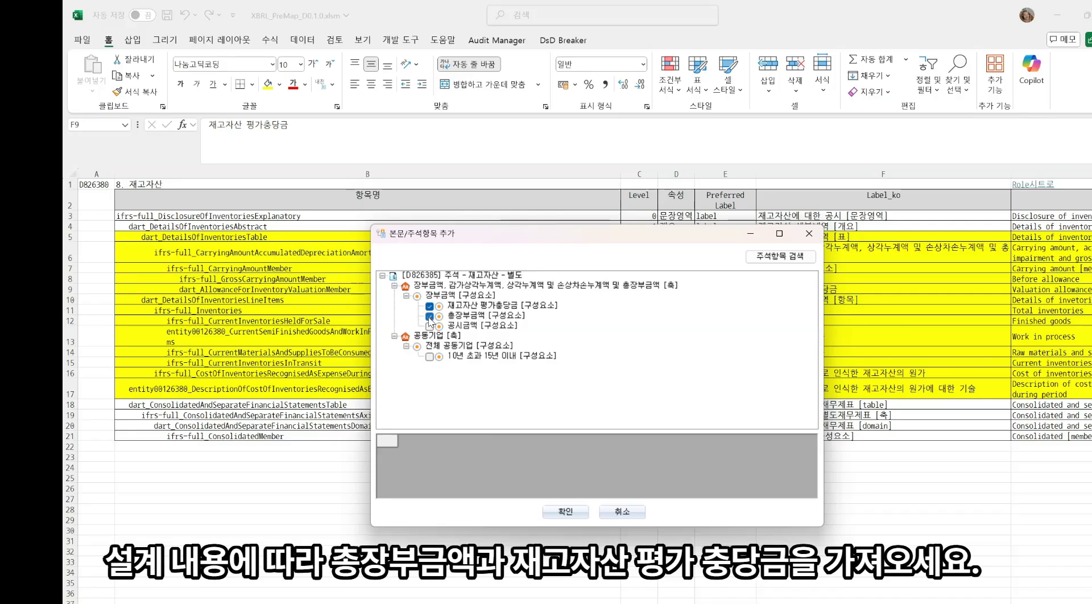
pyautogui.click(565, 511)
pyautogui.click(452, 278)
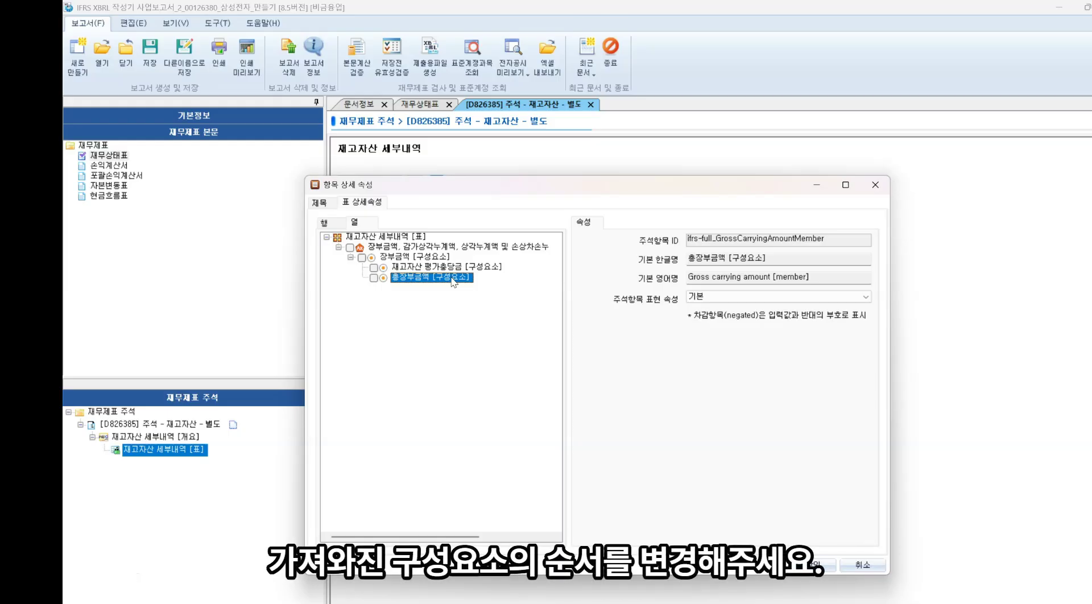
pyautogui.hotkey('ctrl', 'Up')
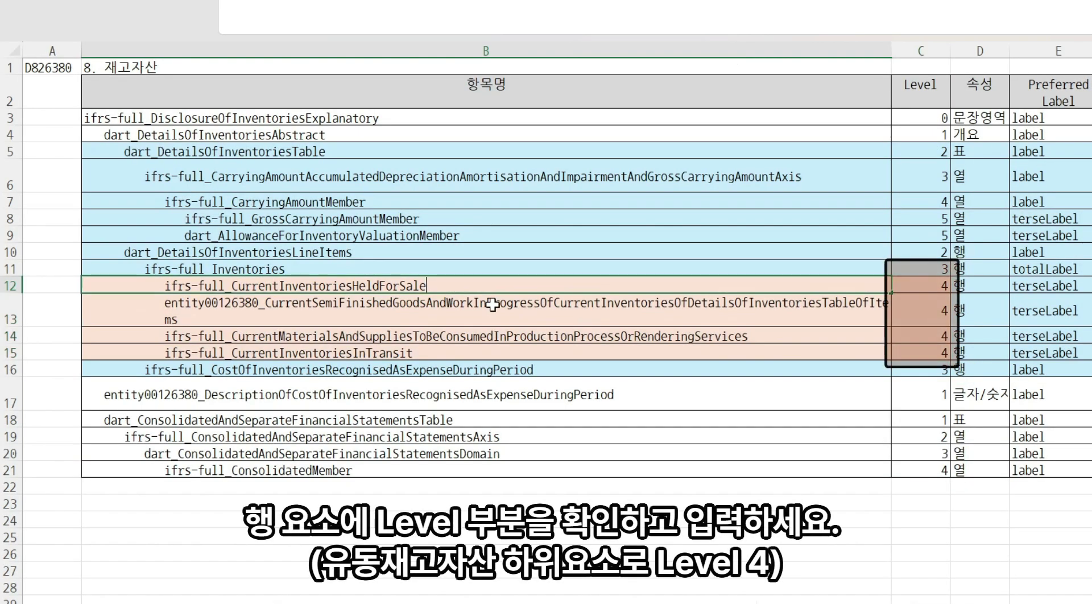
# Copy the CurrentInventoriesHeldForSale part of the row-12 element name in the design sheet
pyautogui.hotkey('shift', 'Left')
pyautogui.hotkey('shift', 'Left')
pyautogui.hotkey('shift', 'Left')
pyautogui.hotkey('shift', 'Left')
pyautogui.hotkey('shift', 'Left')
pyautogui.hotkey('shift', 'Left')
pyautogui.hotkey('shift', 'Left')
pyautogui.hotkey('shift', 'Left')
pyautogui.hotkey('shift', 'Left')
pyautogui.hotkey('shift', 'Left')
pyautogui.hotkey('shift', 'Left')
pyautogui.hotkey('shift', 'Left')
pyautogui.hotkey('shift', 'Left')
pyautogui.hotkey('shift', 'Left')
pyautogui.hotkey('shift', 'Left')
pyautogui.hotkey('shift', 'Left')
pyautogui.hotkey('shift', 'Left')
pyautogui.hotkey('shift', 'Left')
pyautogui.hotkey('shift', 'Left')
pyautogui.hotkey('shift', 'Left')
pyautogui.hotkey('ctrl', 'c')
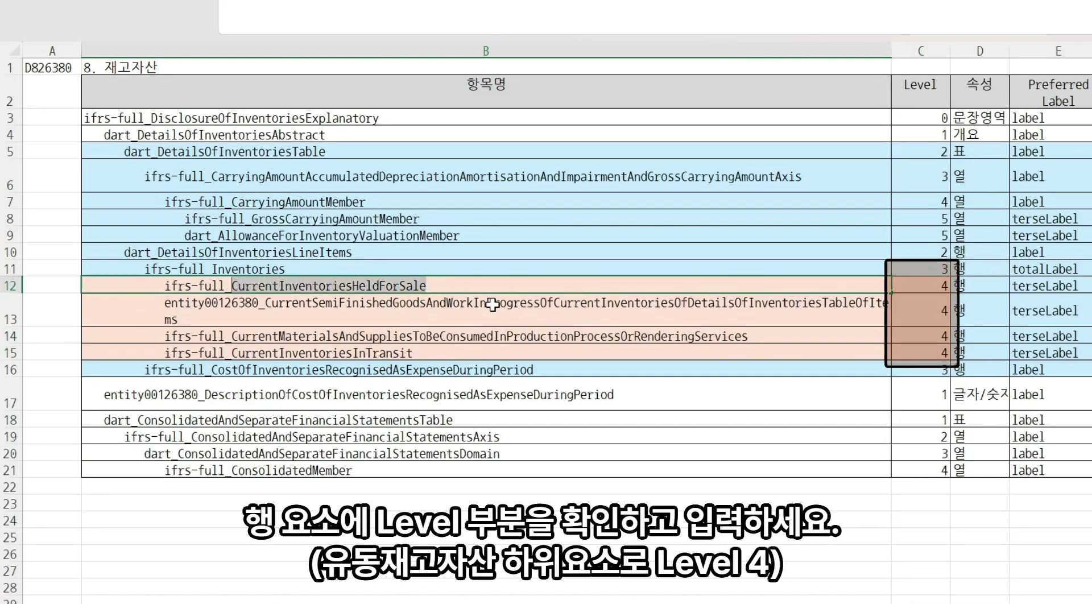
pyautogui.press('Escape')
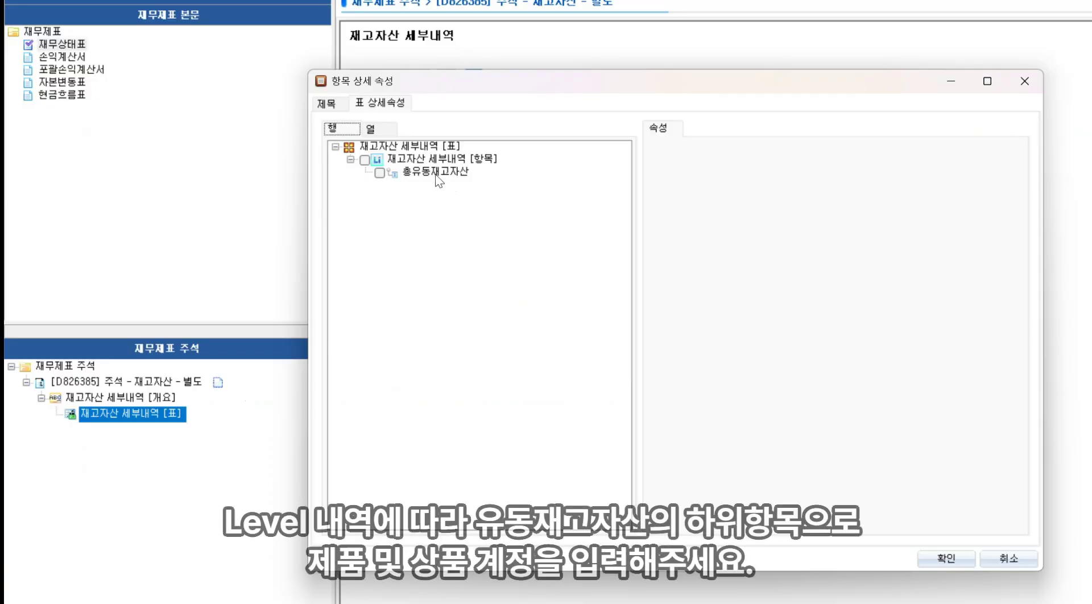
# Add 유동 제상품(제품, 상품) under 총유동재고자산 by searching the note item name CurrentInventoriesHeldForSale
pyautogui.click(435, 173)
pyautogui.rightClick(436, 173)
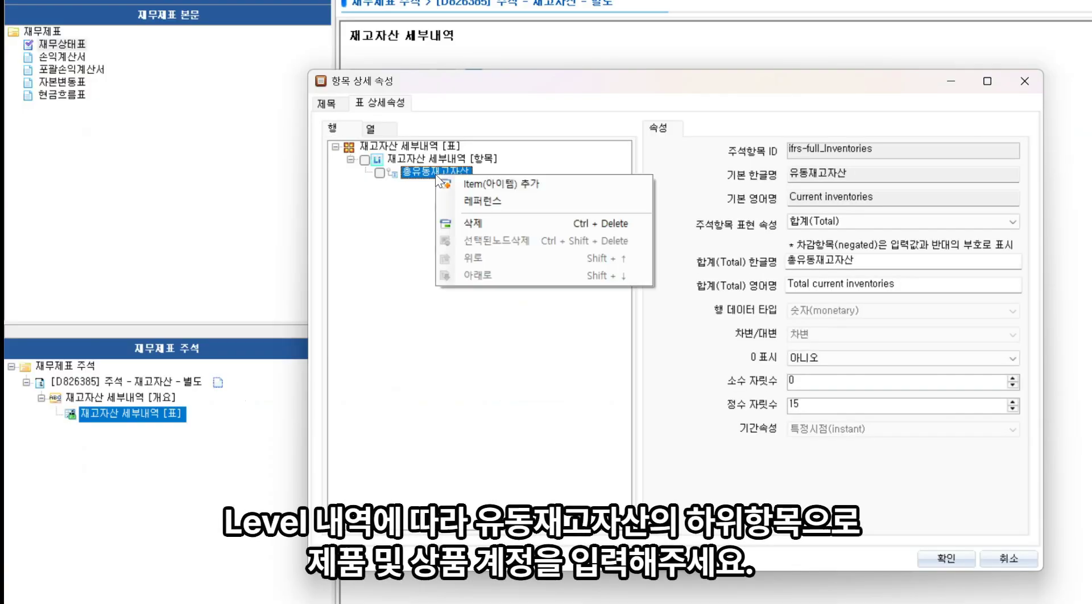
pyautogui.click(498, 188)
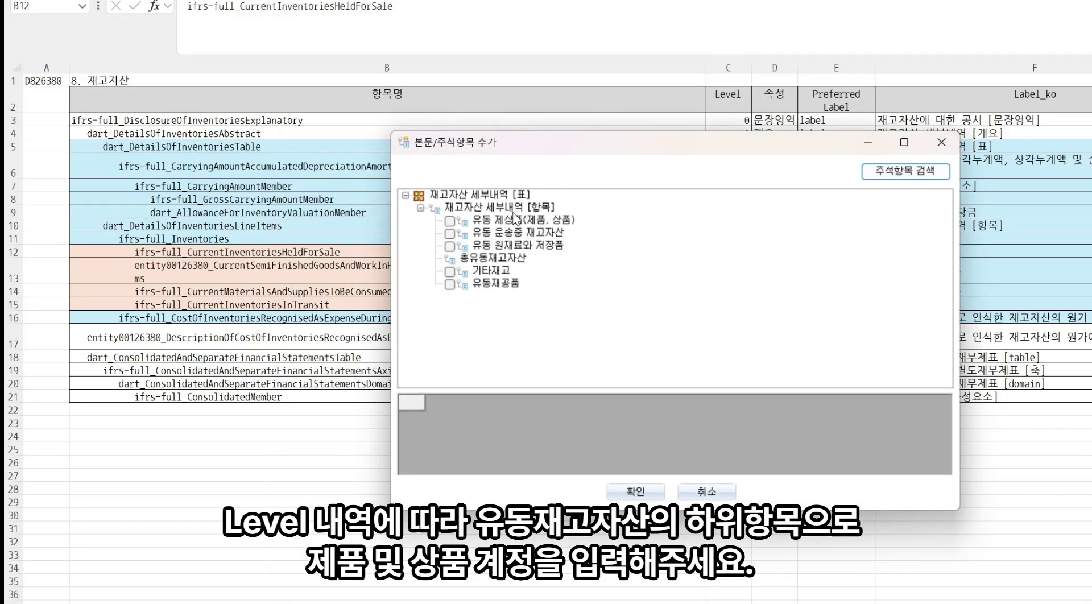
pyautogui.click(906, 170)
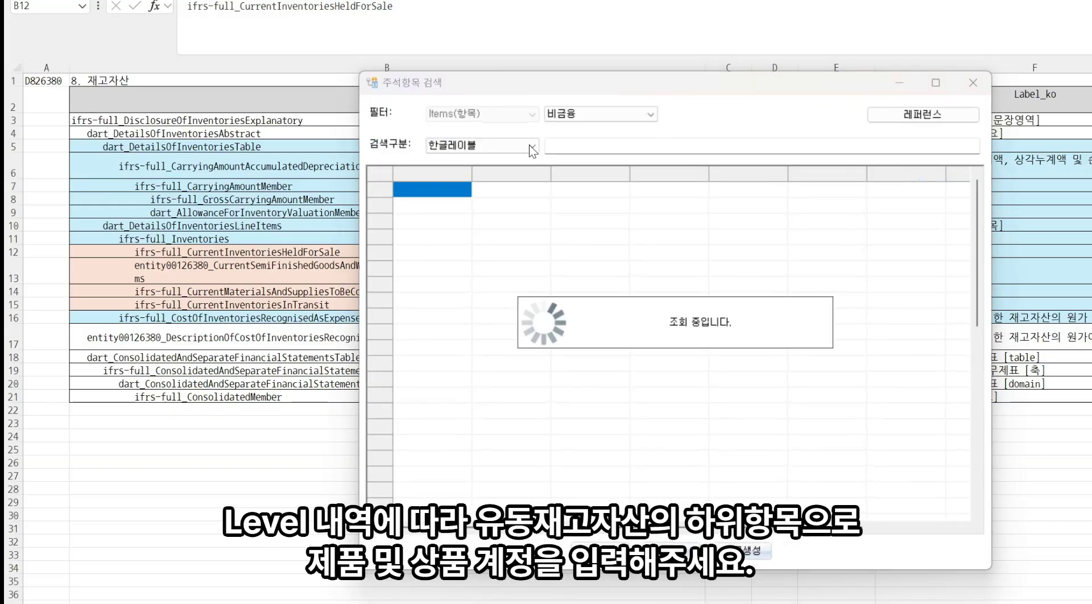
pyautogui.click(532, 149)
pyautogui.click(495, 178)
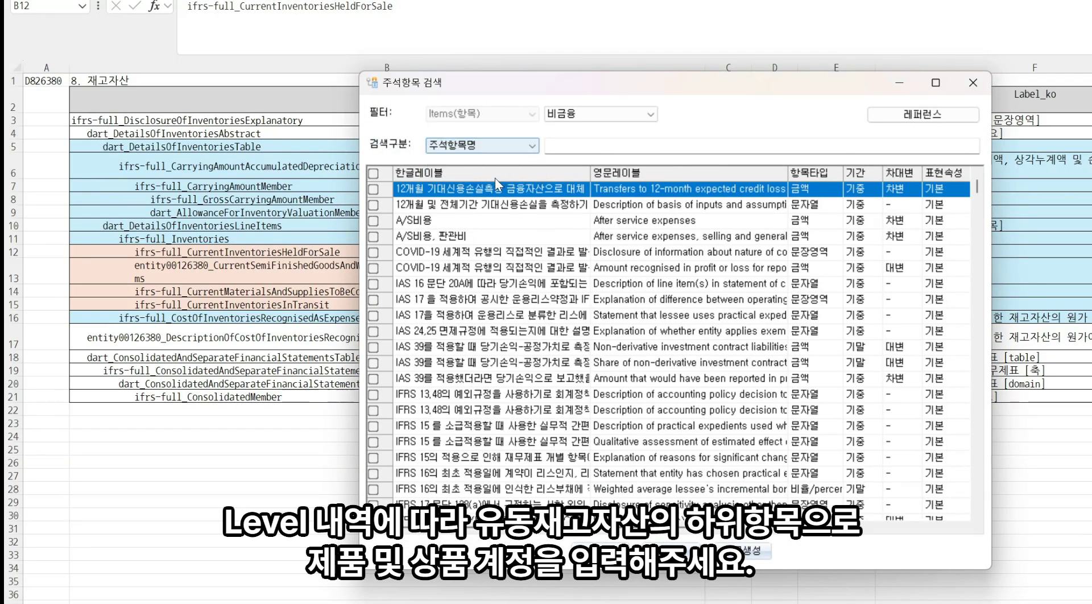
pyautogui.click(588, 151)
pyautogui.hotkey('ctrl', 'v')
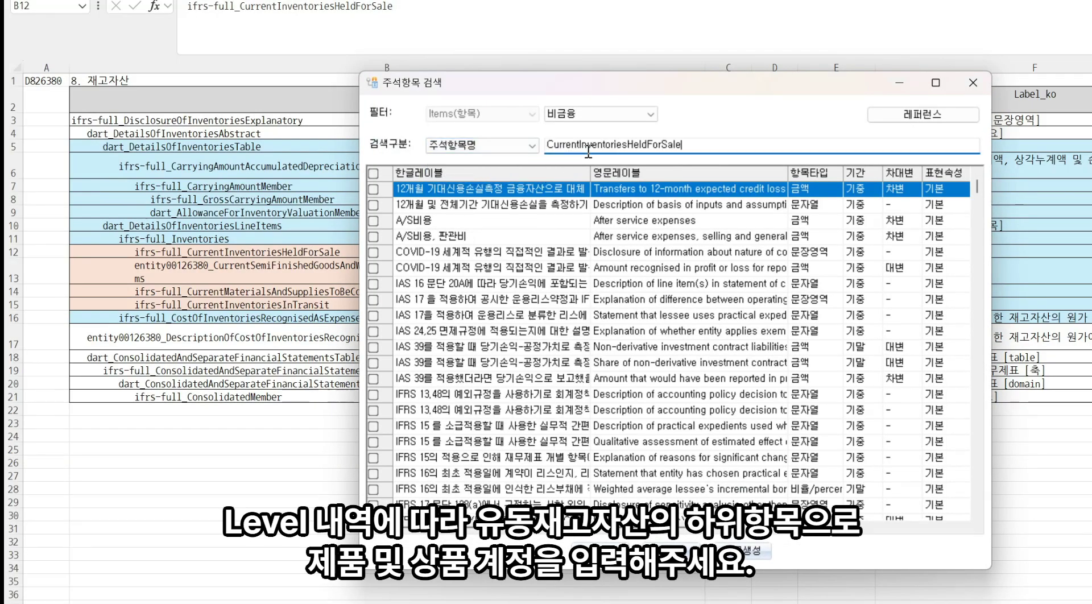
pyautogui.press('Return')
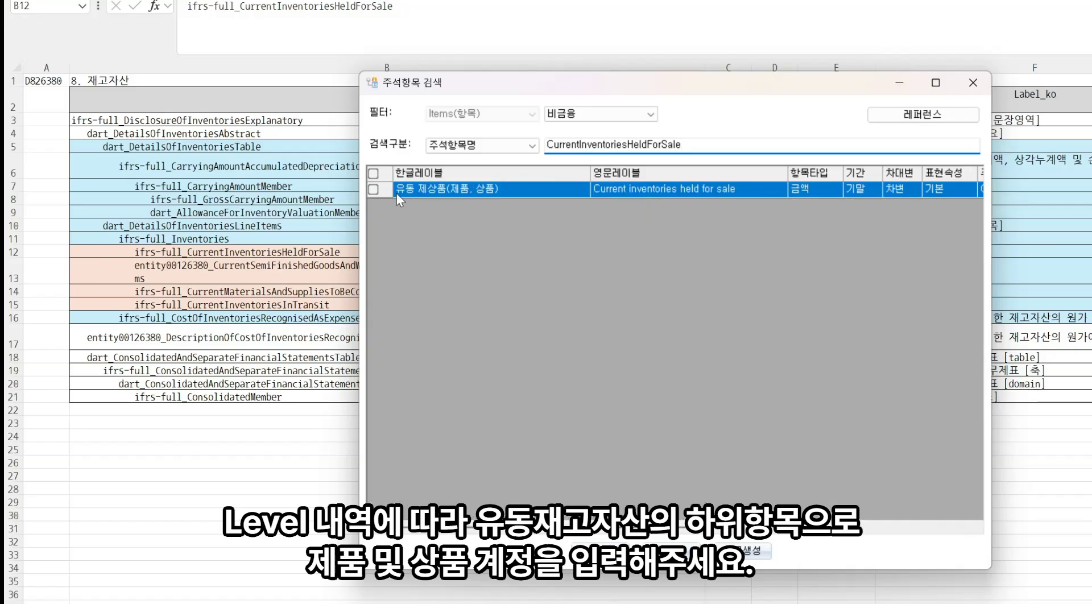
pyautogui.click(373, 189)
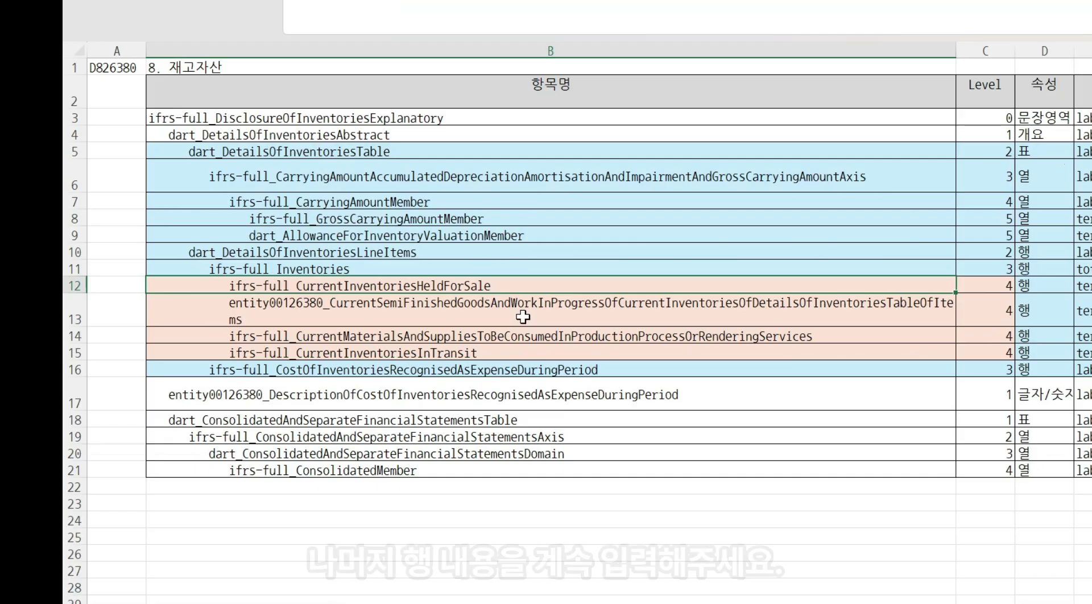
pyautogui.click(523, 317)
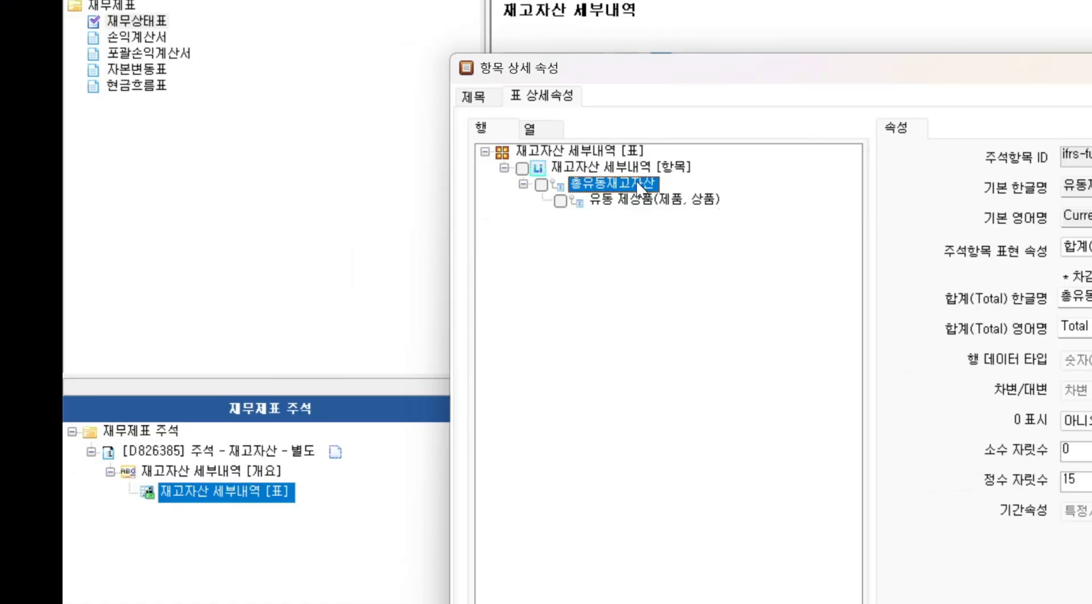
# Create a new user-defined item under 총유동재고자산 through the note item search
pyautogui.rightClick(636, 179)
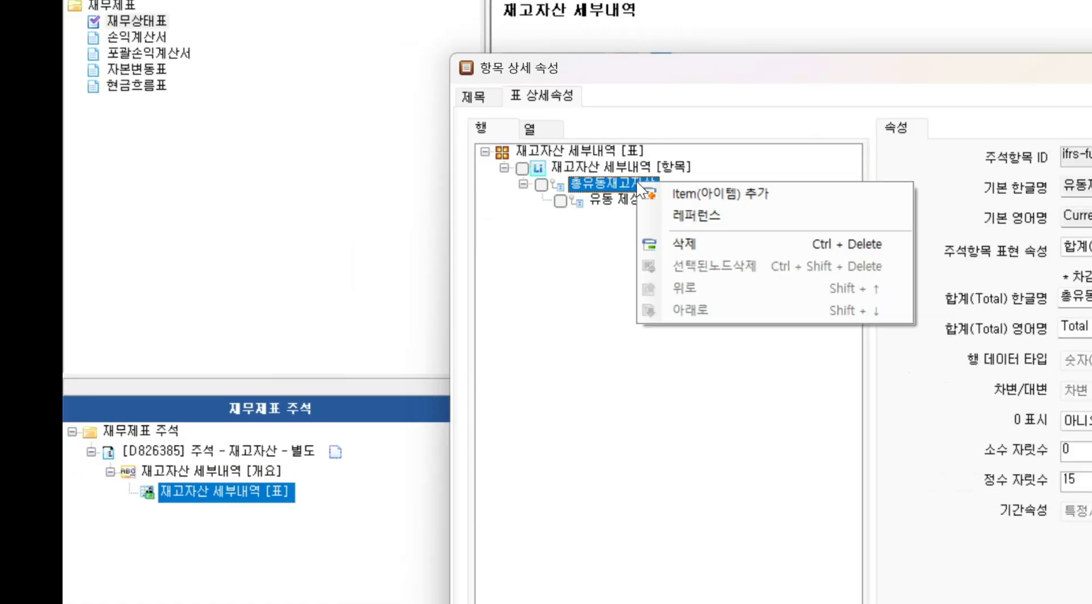
pyautogui.click(711, 204)
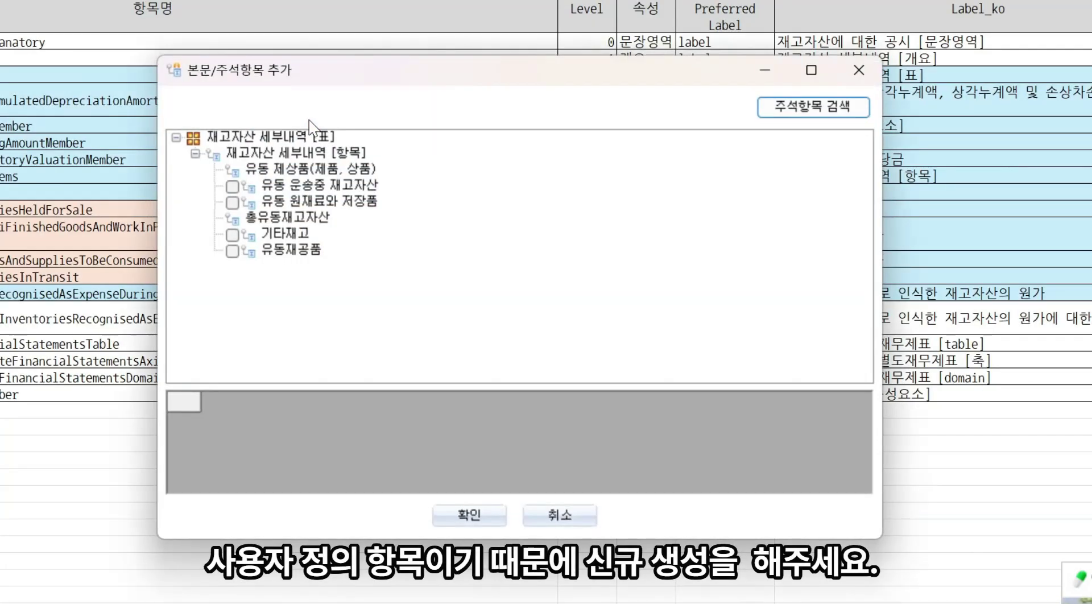
pyautogui.click(839, 110)
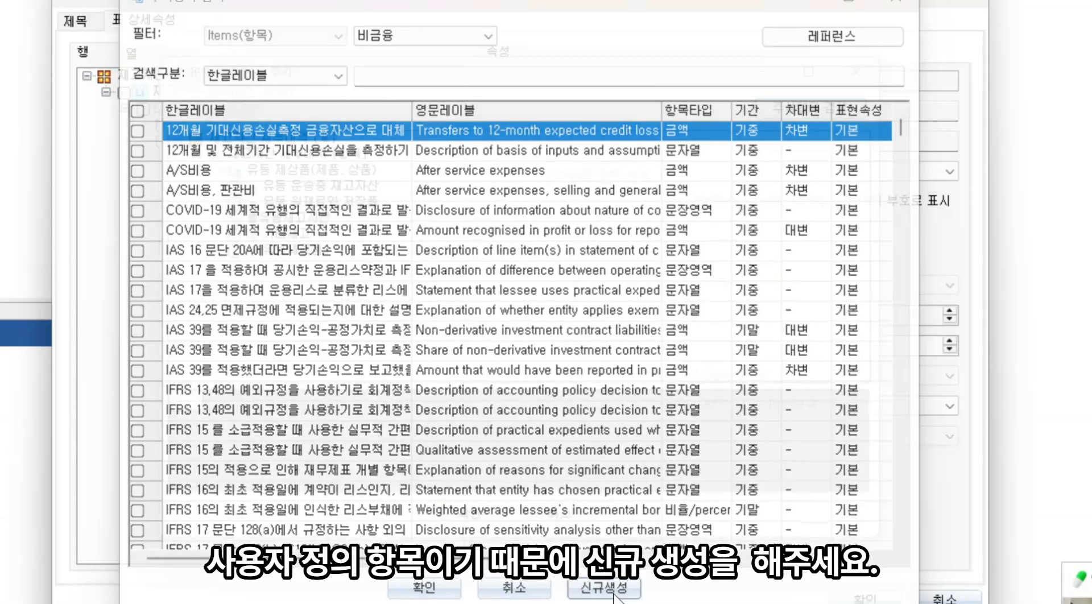
pyautogui.click(605, 590)
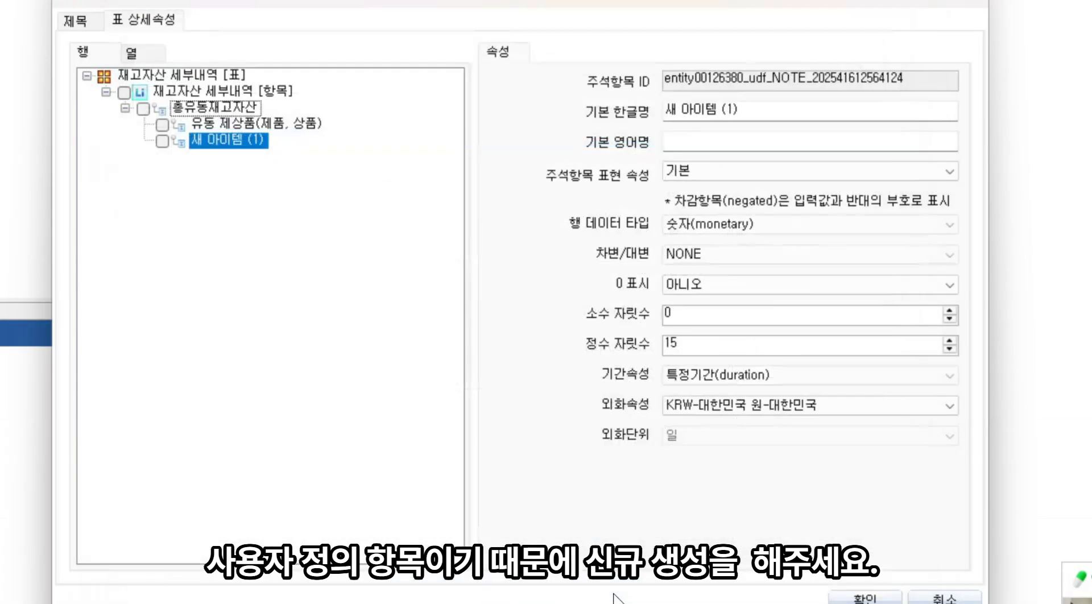
# Name the new user-defined item 반제품 및 재공품 in Korean and Work in process in English, copying both labels from the design sheet
pyautogui.moveTo(739, 109); pyautogui.dragTo(642, 107)
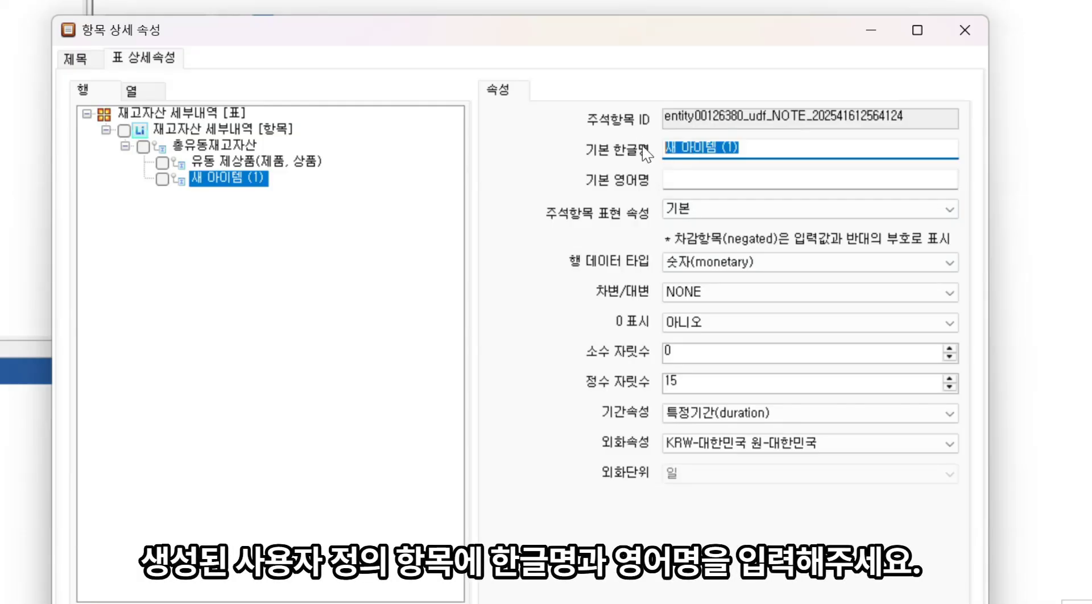
pyautogui.hotkey('alt', 'Tab')
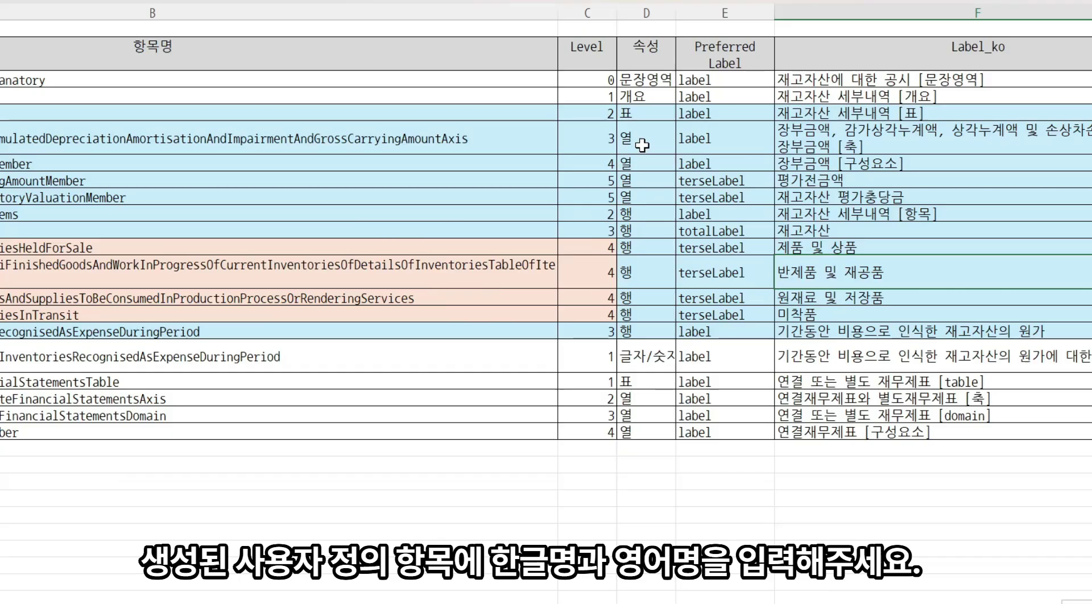
pyautogui.hotkey('ctrl', 'a')
pyautogui.hotkey('ctrl', 'c')
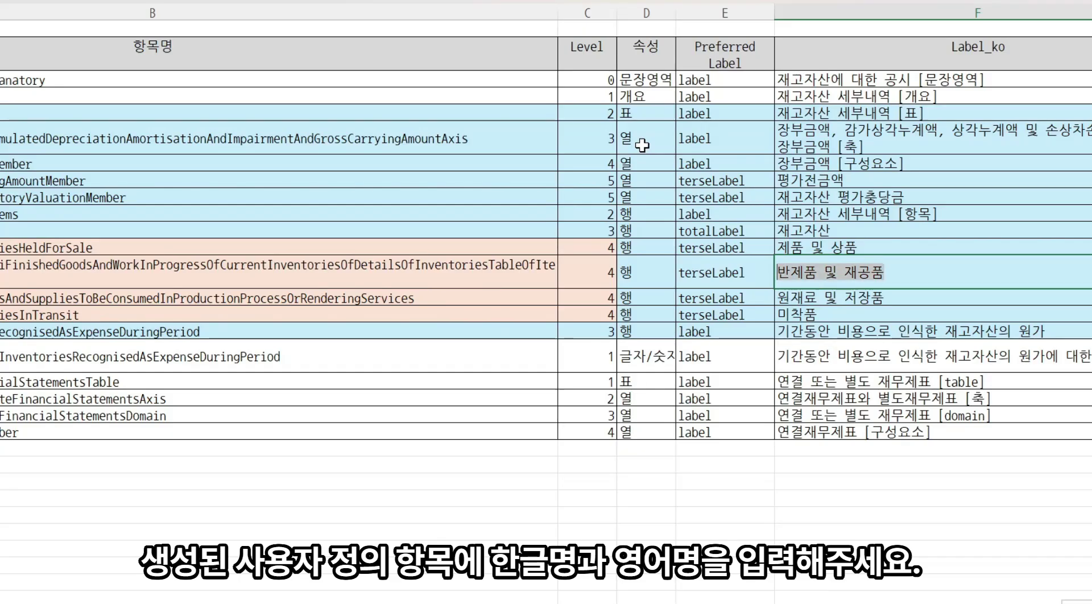
pyautogui.hotkey('alt', 'Tab')
pyautogui.hotkey('ctrl', 'v')
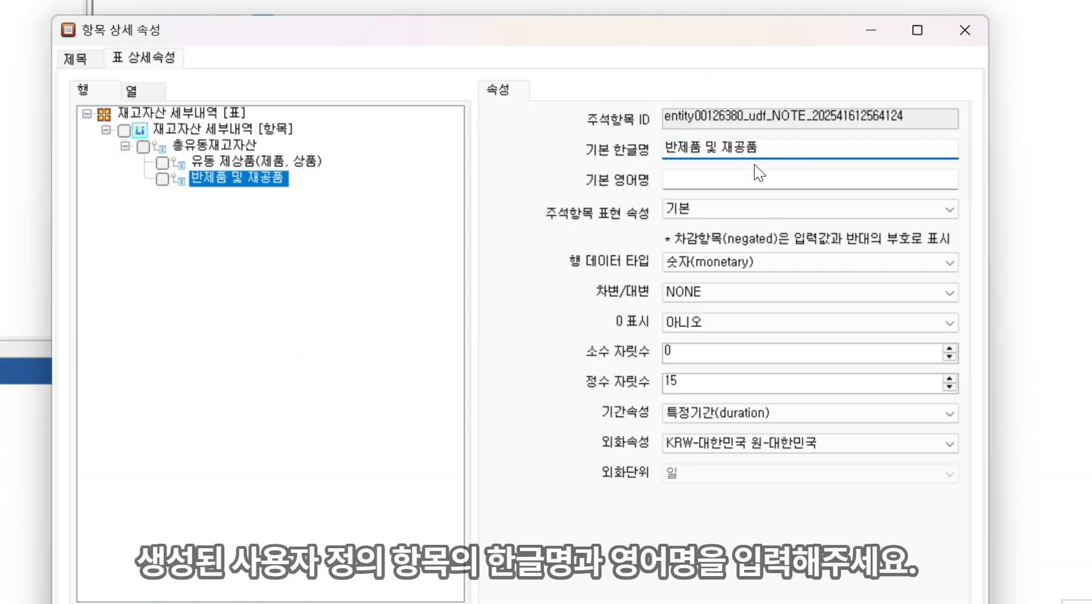
pyautogui.click(752, 178)
pyautogui.hotkey('alt', 'Tab')
pyautogui.press('Tab')
pyautogui.press('F2')
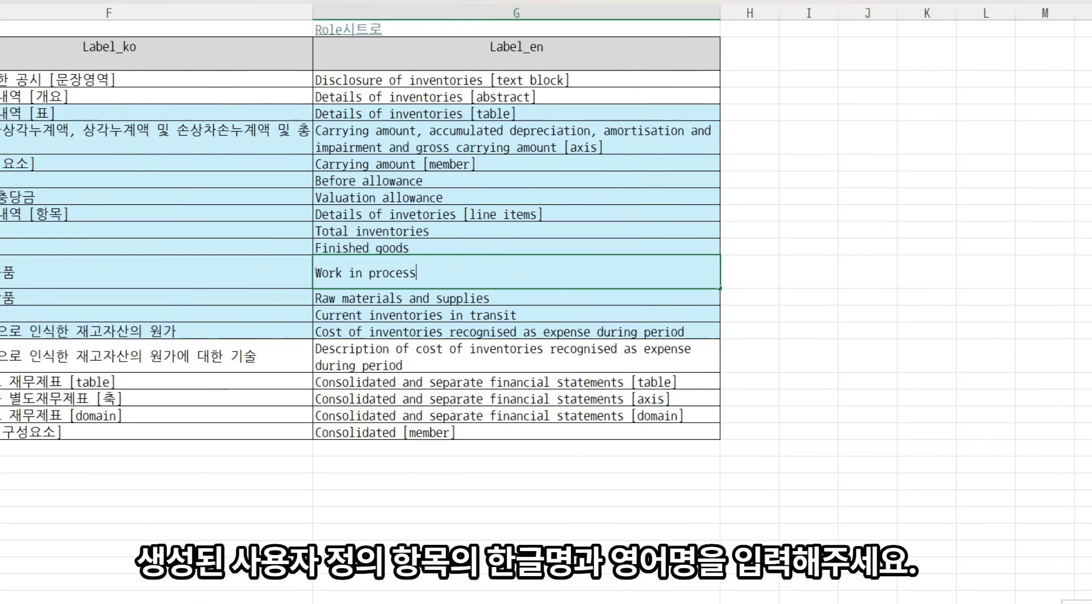
pyautogui.hotkey('ctrl', 'a')
pyautogui.hotkey('ctrl', 'c')
pyautogui.hotkey('alt', 'Tab')
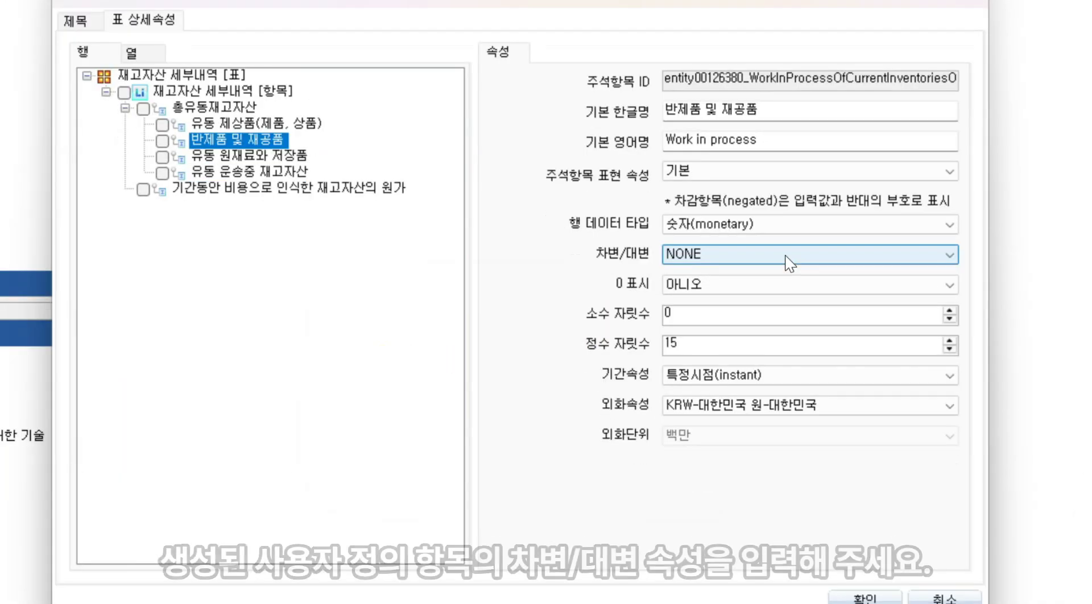
# Set the 반제품 및 재공품 item's 차변/대변 attribute and set its 기간속성 to 특정시점(instant)
pyautogui.click(789, 263)
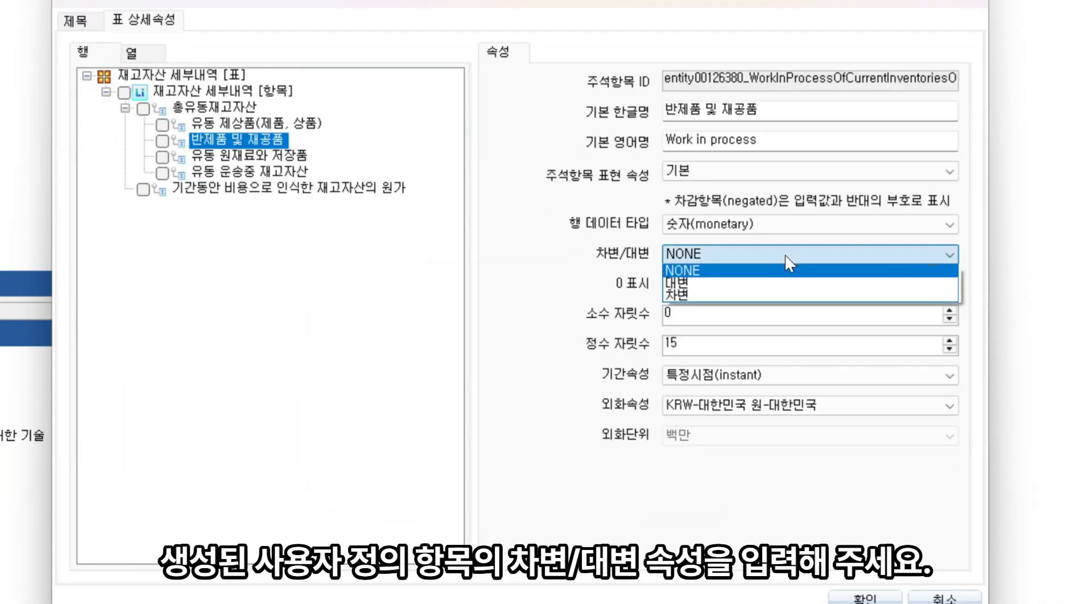
pyautogui.click(768, 296)
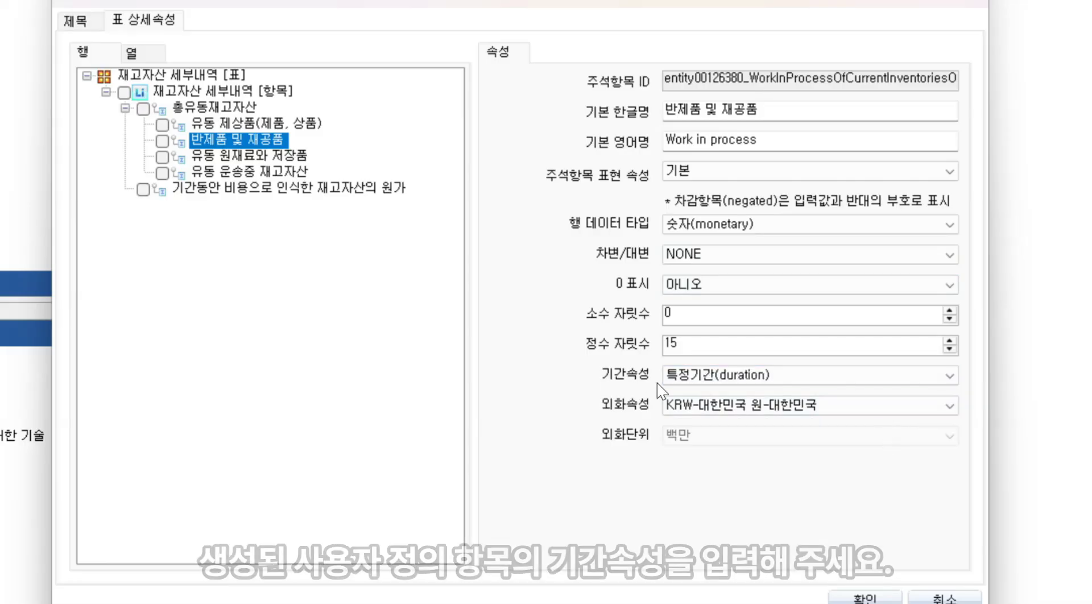
pyautogui.click(713, 377)
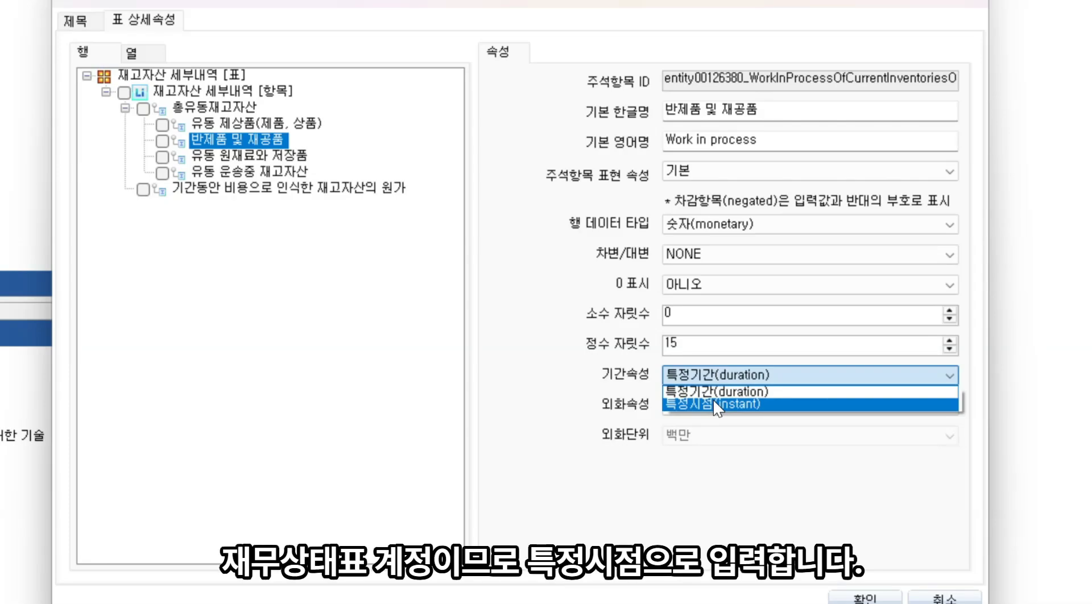
pyautogui.click(712, 398)
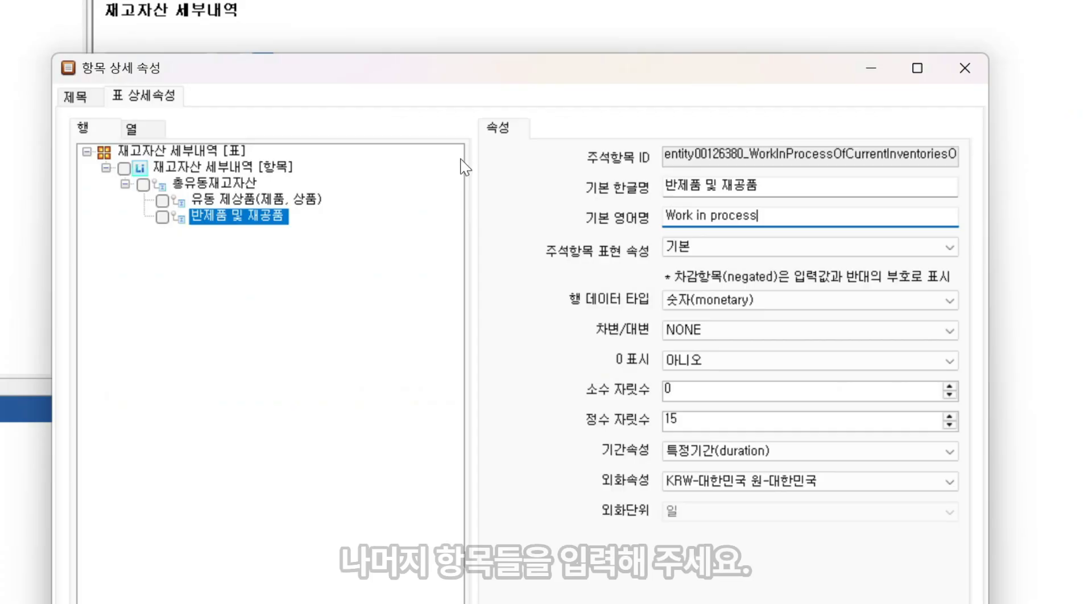
# Add 유동 원재료와 저장품 under 총유동재고자산 by searching the note item name copied from the design sheet
pyautogui.click(229, 184)
pyautogui.rightClick(229, 183)
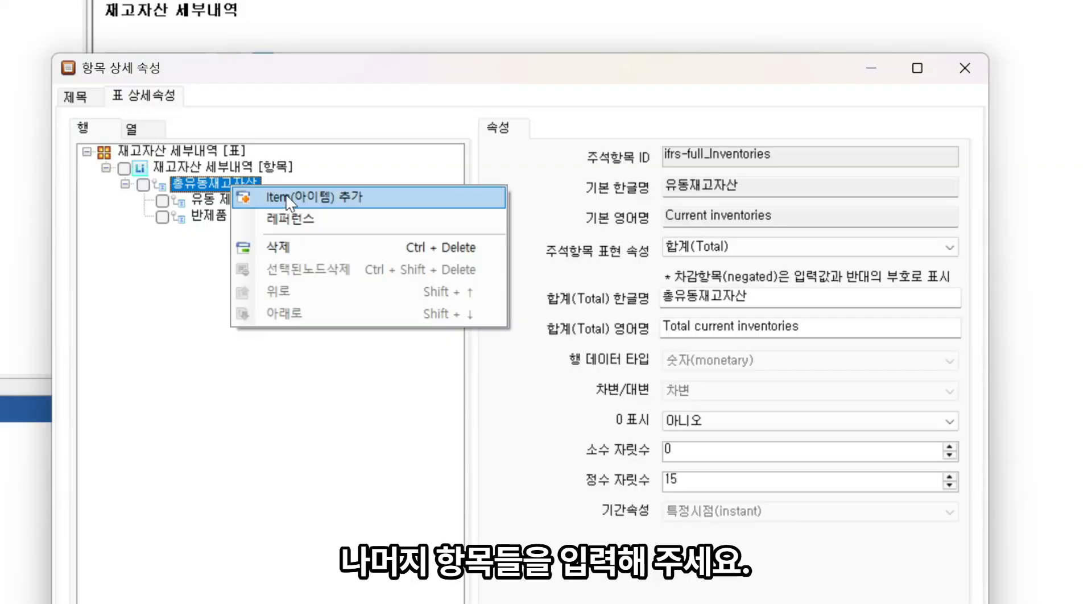
pyautogui.click(297, 204)
pyautogui.click(757, 183)
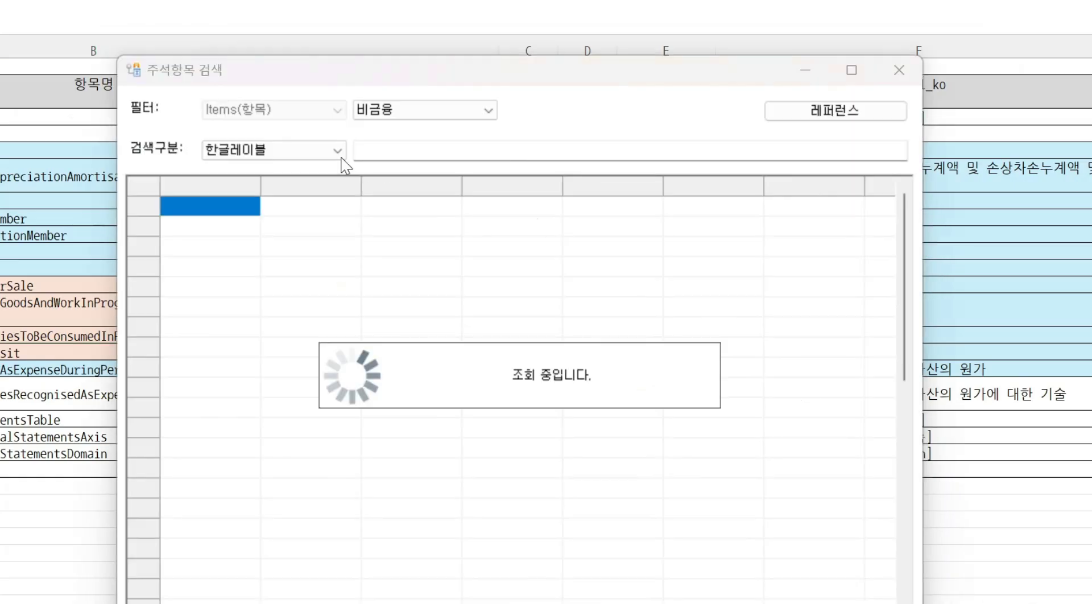
pyautogui.click(337, 150)
pyautogui.click(268, 194)
pyautogui.hotkey('ctrl', 'v')
pyautogui.press('Return')
pyautogui.click(135, 204)
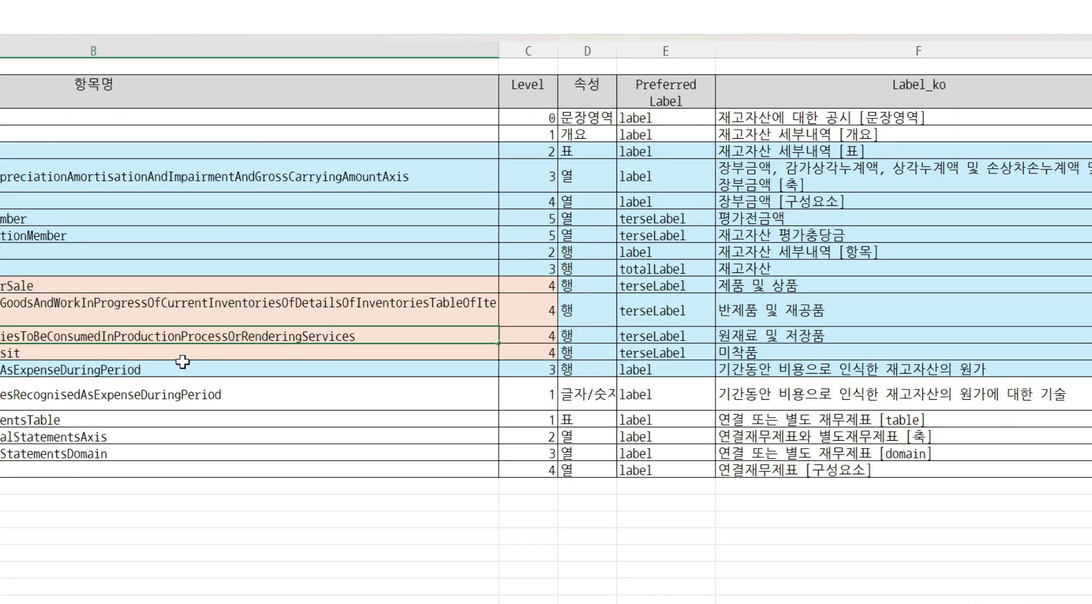
# Add 유동 운송중 재고자산 under 총유동재고자산 by searching the note item name copied from the design sheet
pyautogui.click(155, 357)
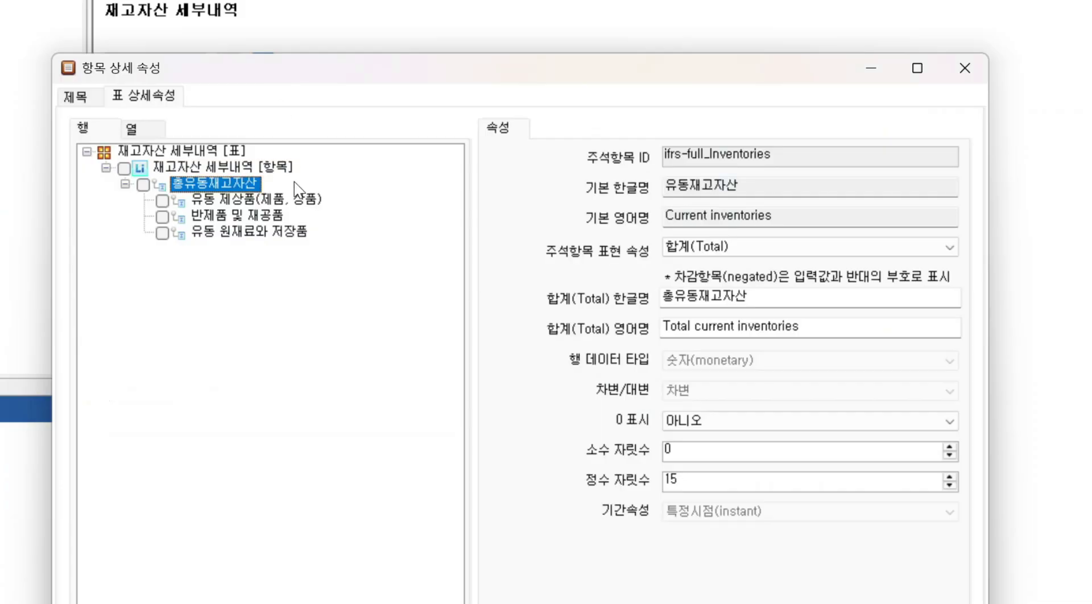
pyautogui.rightClick(236, 190)
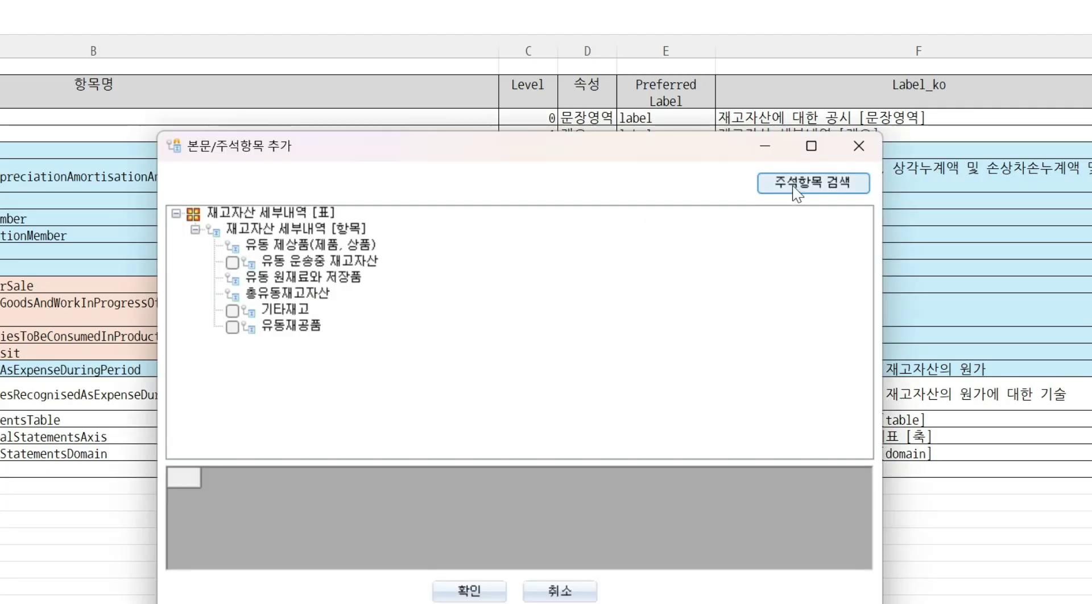
pyautogui.click(797, 193)
pyautogui.click(339, 151)
pyautogui.click(275, 187)
pyautogui.click(406, 150)
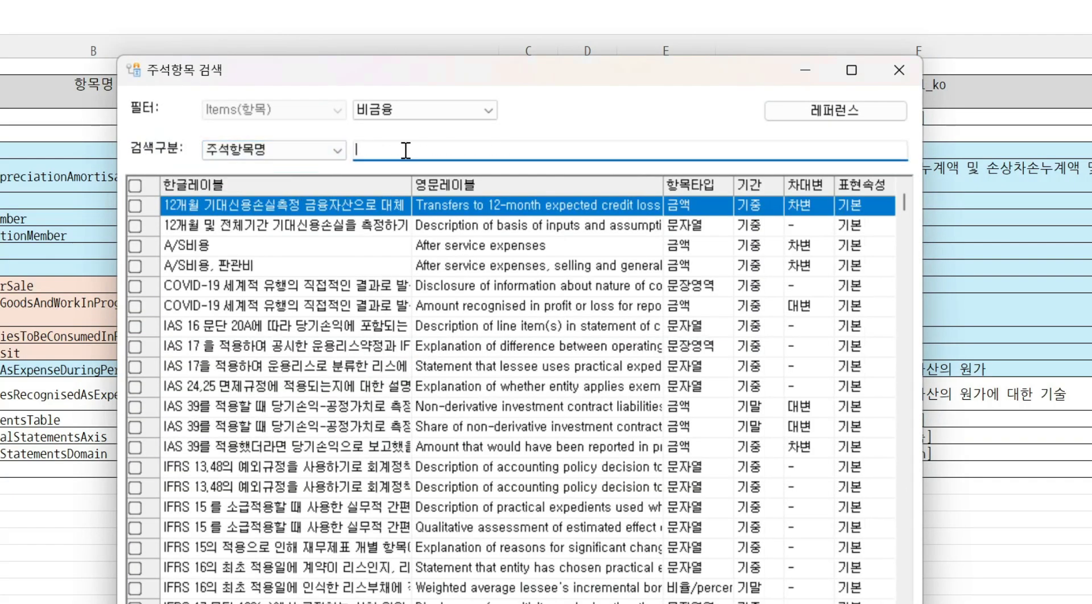
pyautogui.hotkey('ctrl', 'v')
pyautogui.press('Return')
pyautogui.click(134, 205)
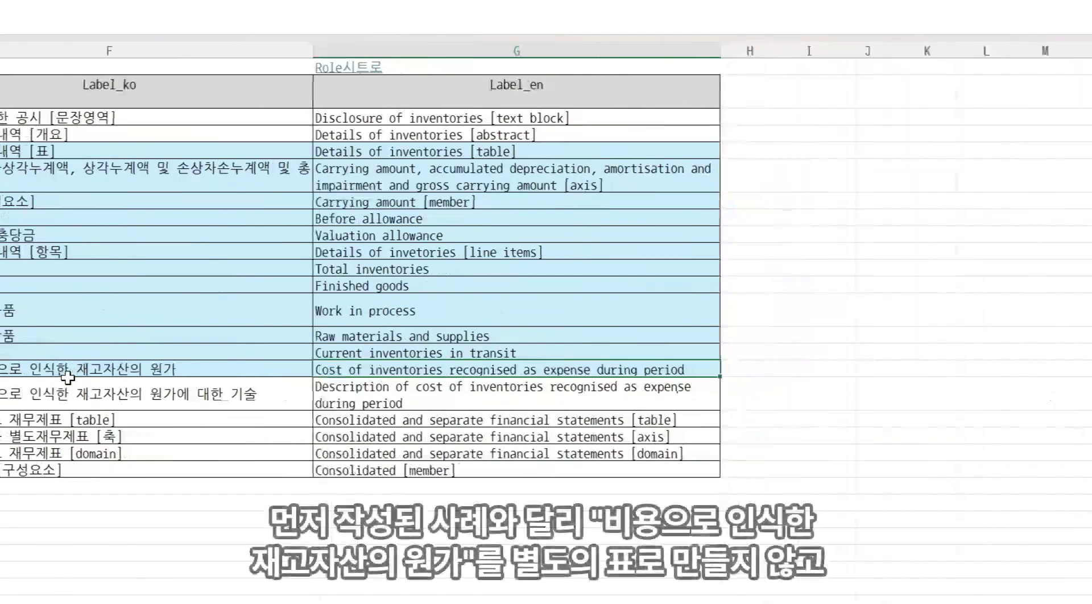
# Highlight the design sheet's 기간동안 비용으로 인식한 재고자산의 원가 row in yellow
pyautogui.click(69, 369)
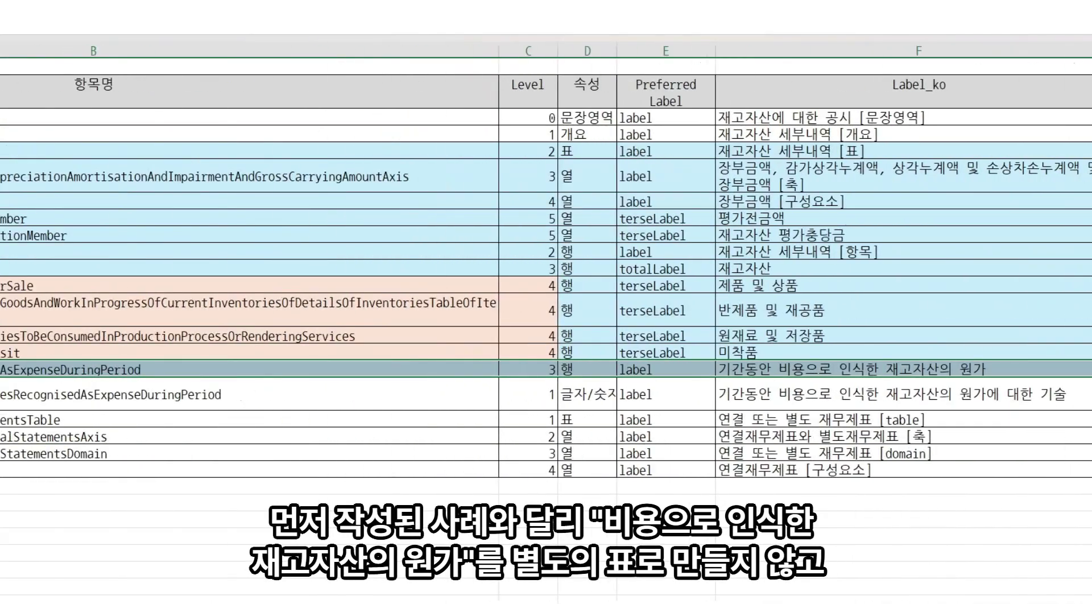
pyautogui.click(17, 1)
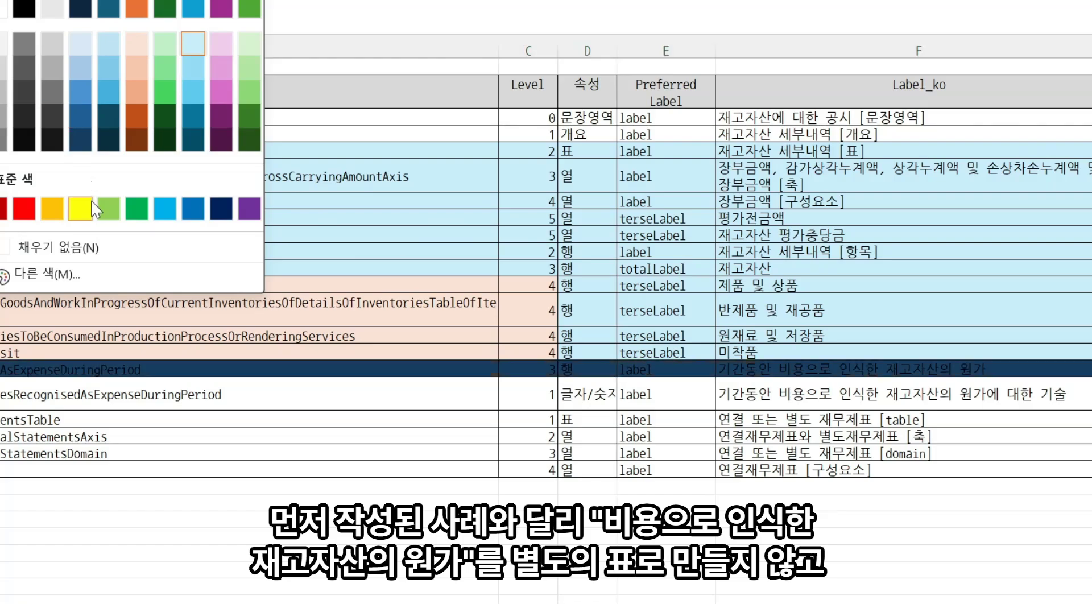
pyautogui.click(84, 213)
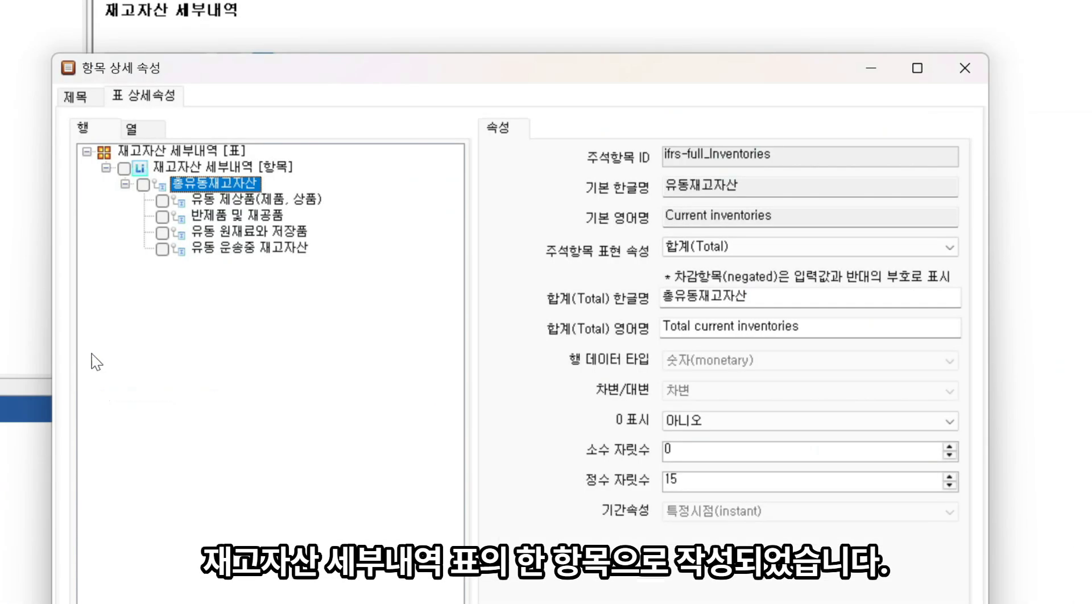
# Add 기간동안 비용으로 인식한 재고자산의 원가 under 재고자산 세부내역 [항목] by searching its note item name
pyautogui.click(216, 166)
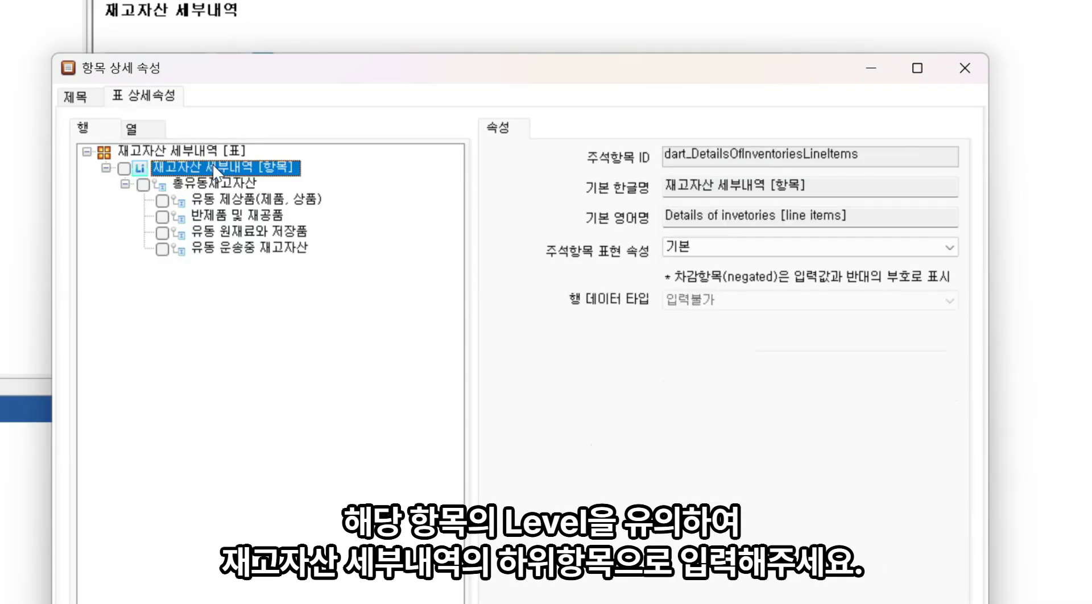
pyautogui.rightClick(215, 169)
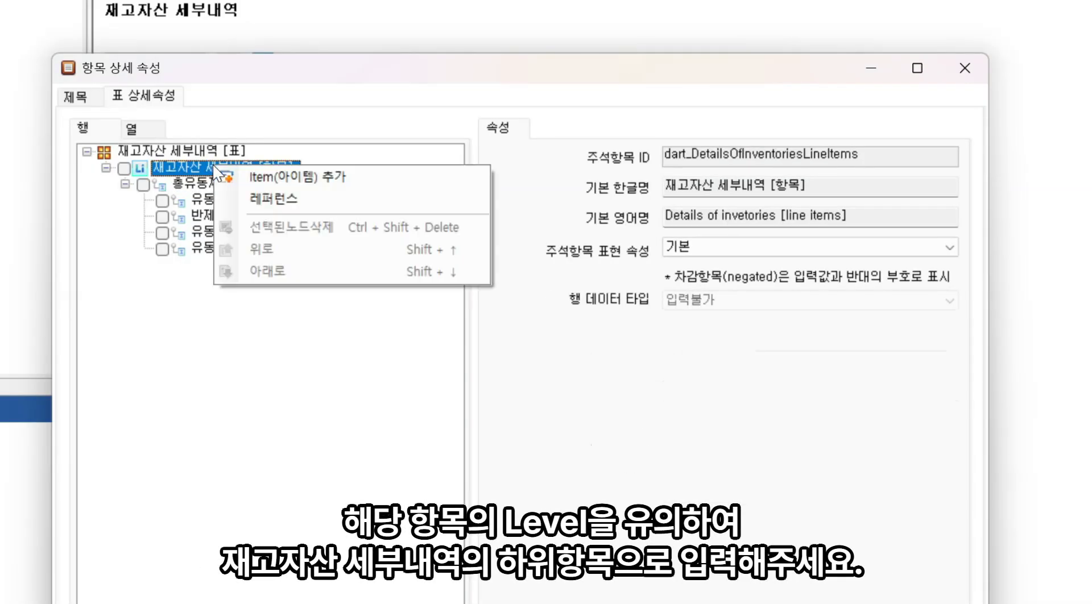
pyautogui.click(274, 181)
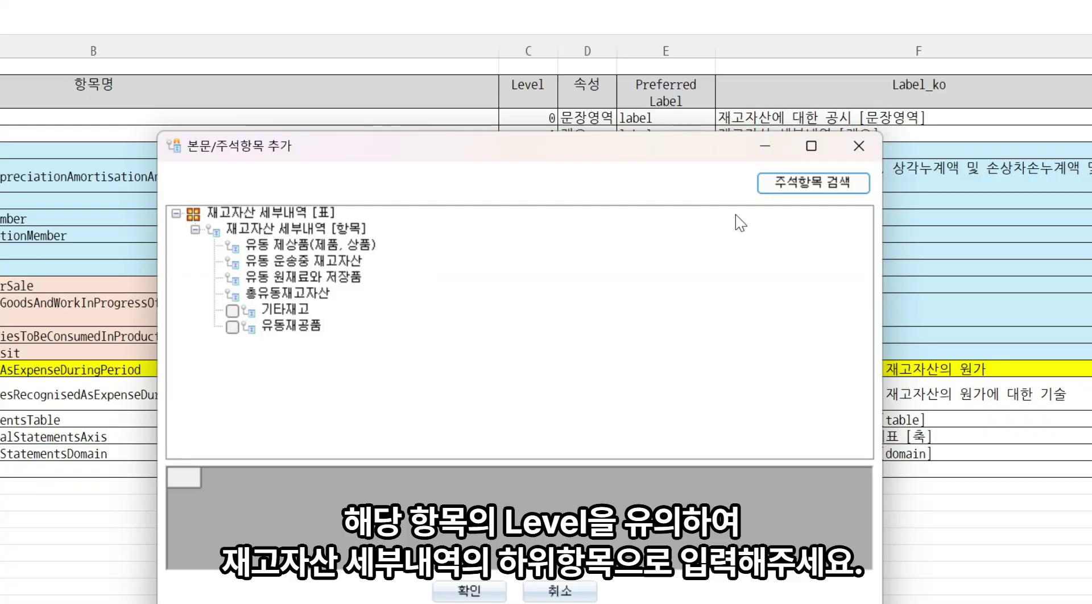
pyautogui.click(794, 183)
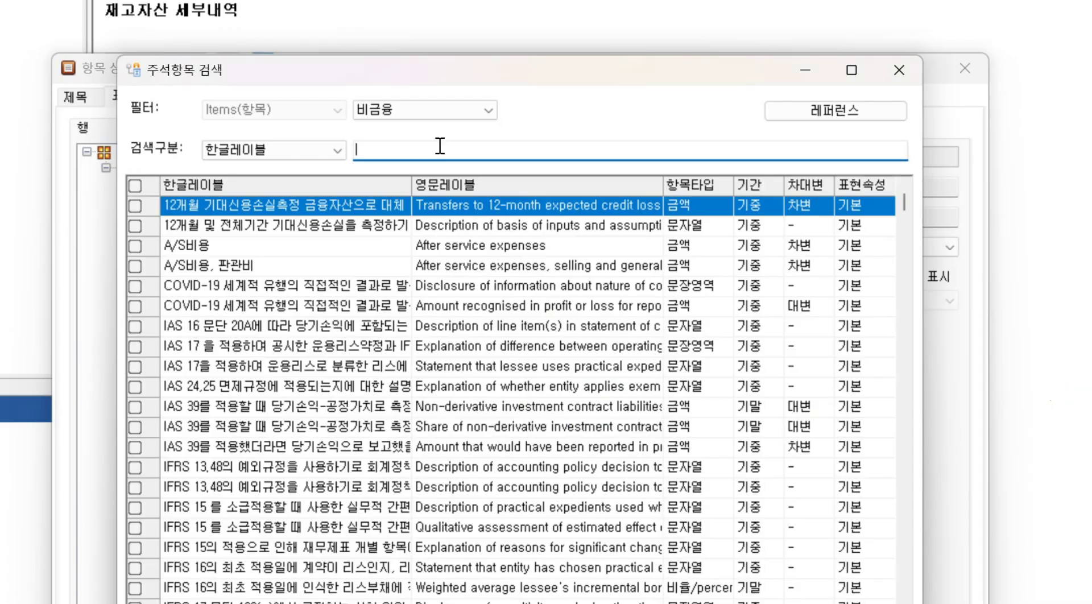
pyautogui.click(336, 149)
pyautogui.click(273, 191)
pyautogui.write('CostOfInventoriesRecognisedAsExpenseDuringPeriod')
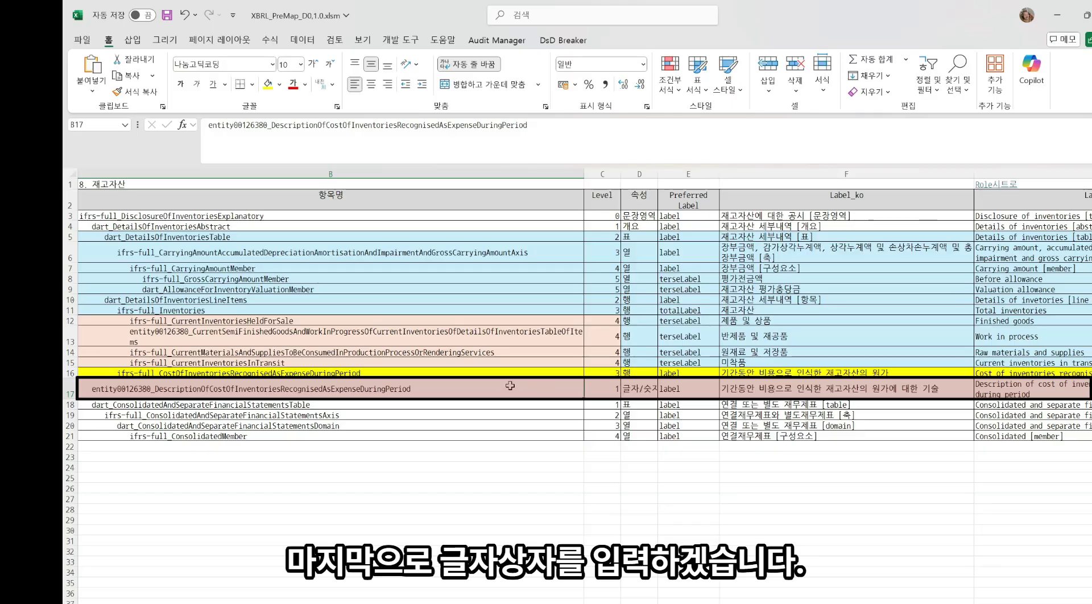
# Add a text box to the inventory note with the Korean name 기간동안 비용으로 인식한 재고자산의 원가에 대한 기술
pyautogui.click(740, 390)
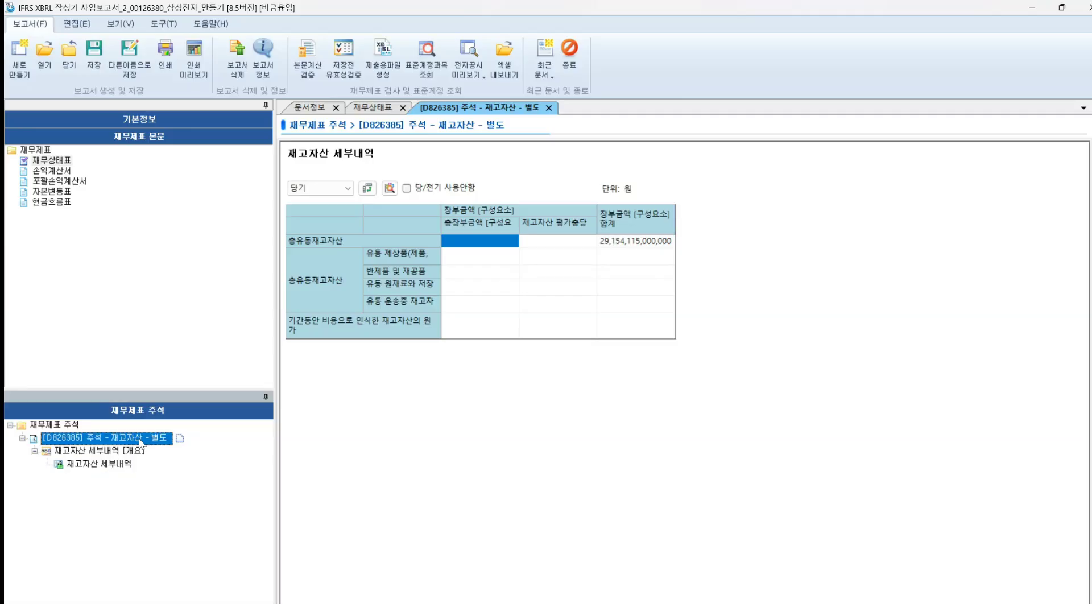
pyautogui.rightClick(140, 438)
pyautogui.moveTo(187, 484)
pyautogui.click(398, 497)
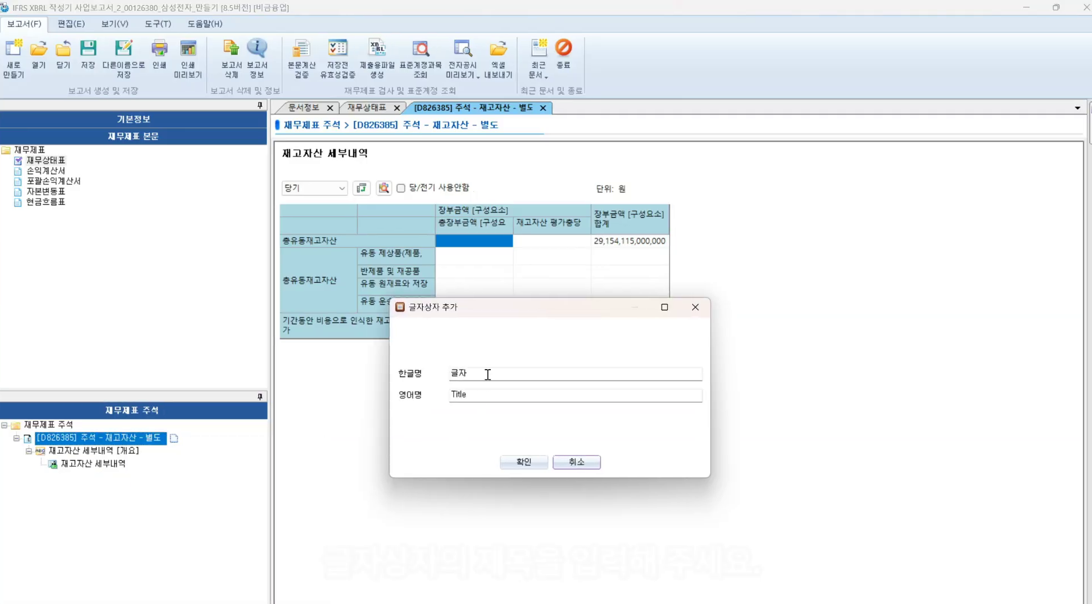
pyautogui.doubleClick(487, 373)
pyautogui.write('기간동안 비용으로 인식한 재고자산의 원가에 대한 기술')
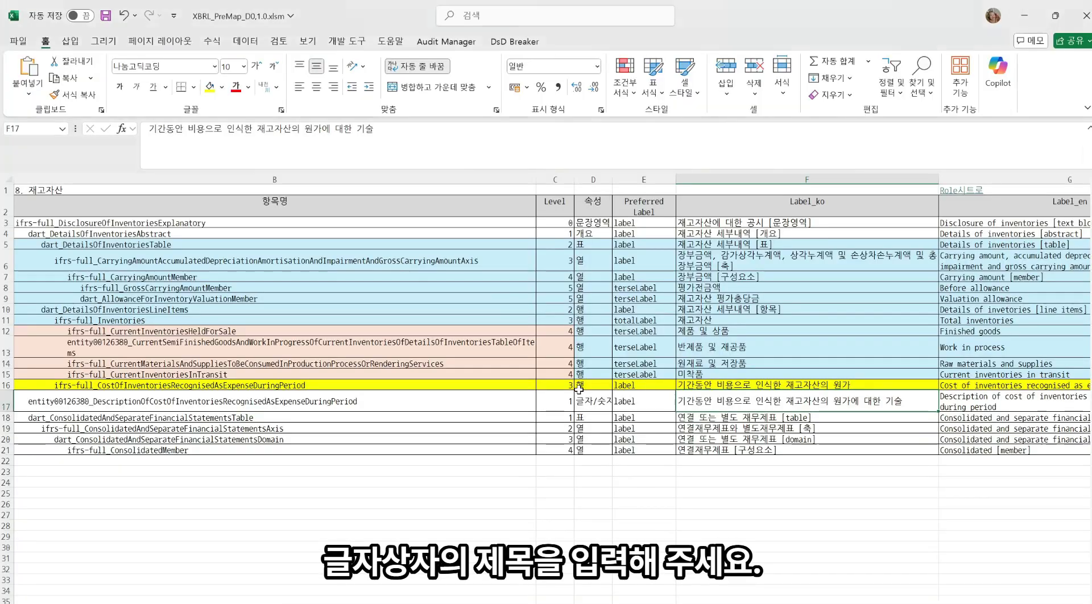
# Copy the English label Description of cost of inventories recognised as expense during period from the design sheet
pyautogui.click(1011, 408)
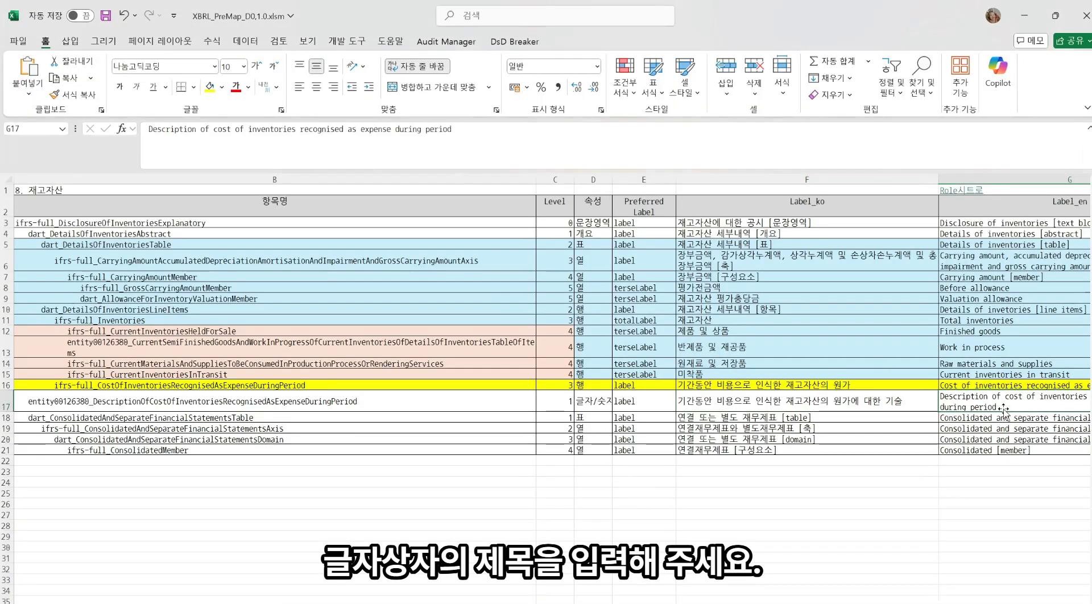
pyautogui.doubleClick(1000, 406)
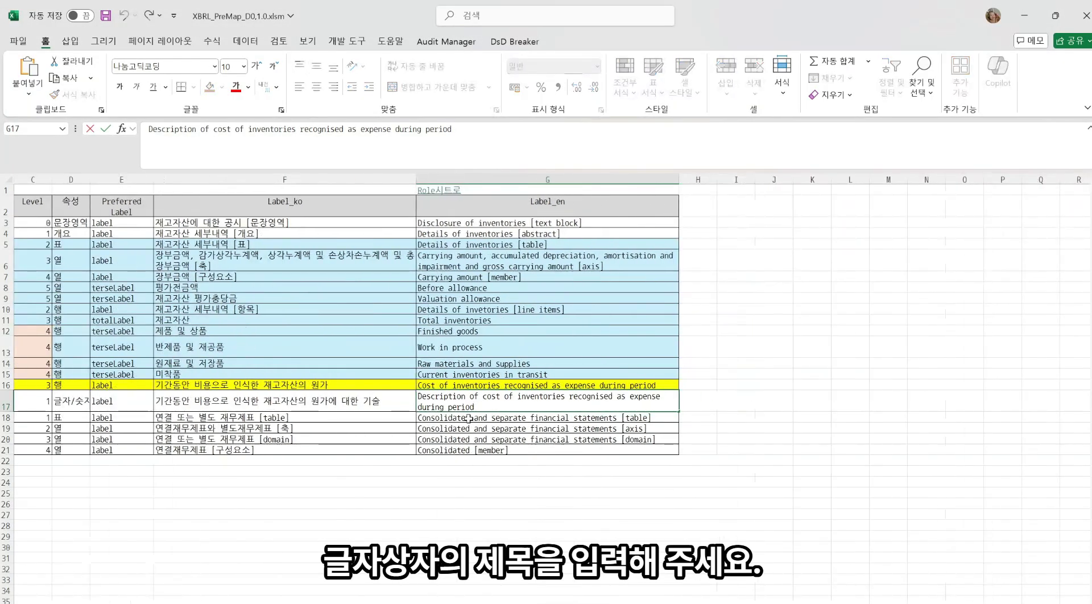
pyautogui.moveTo(478, 407); pyautogui.dragTo(385, 379)
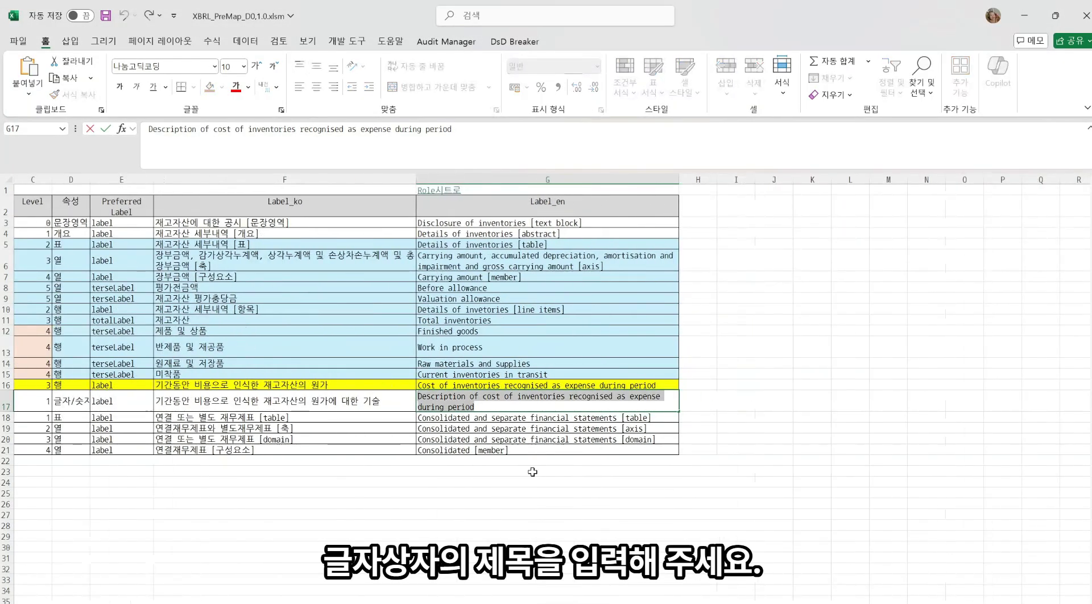
pyautogui.press('Escape')
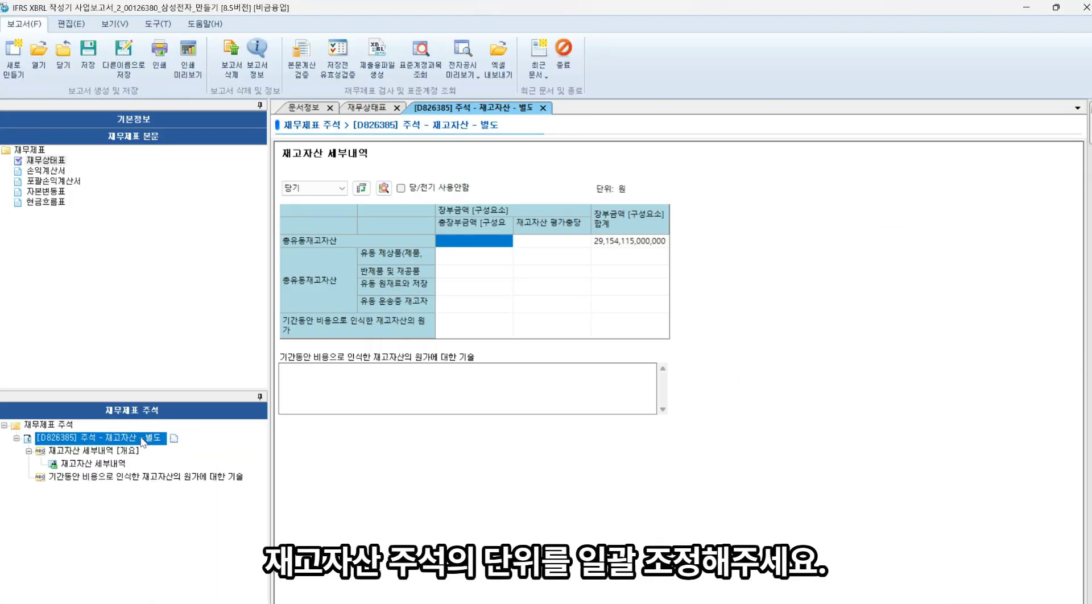
# Change the currency unit of all tables in the inventory note to 백만원
pyautogui.rightClick(142, 442)
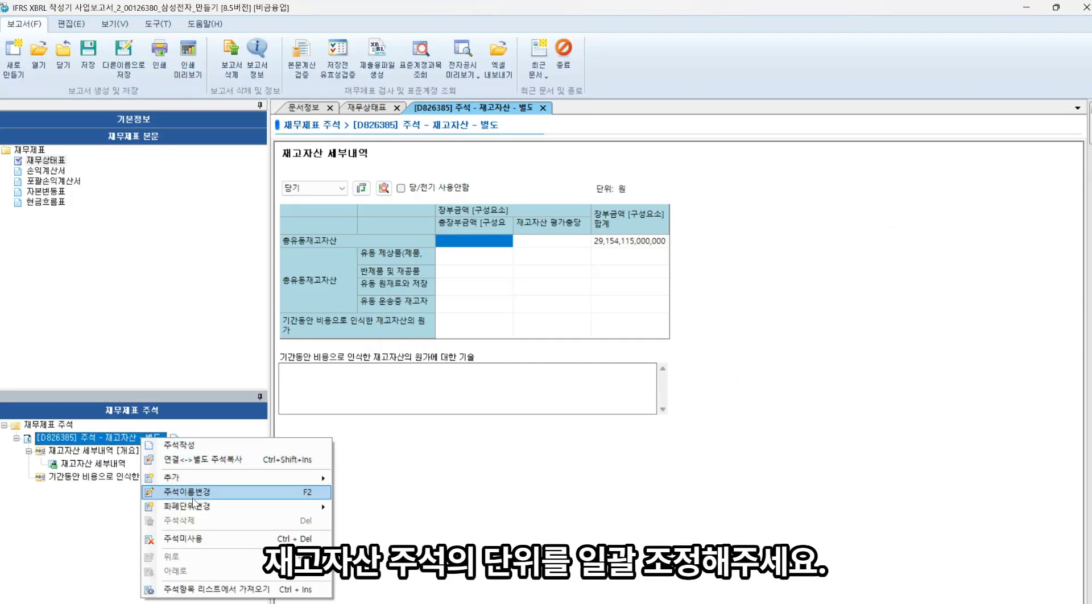
pyautogui.moveTo(194, 503)
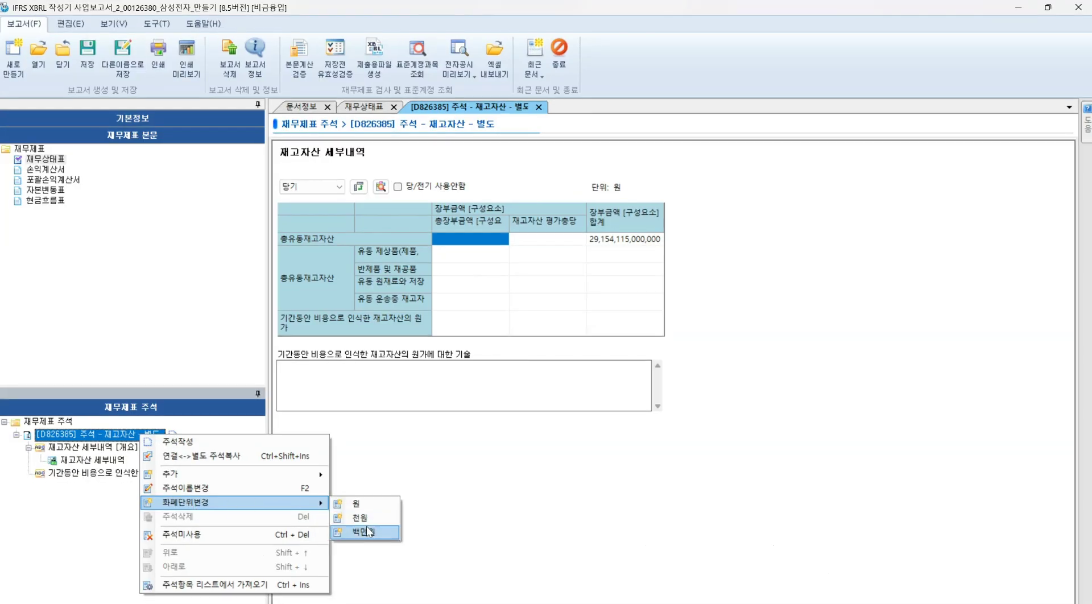
pyautogui.click(368, 531)
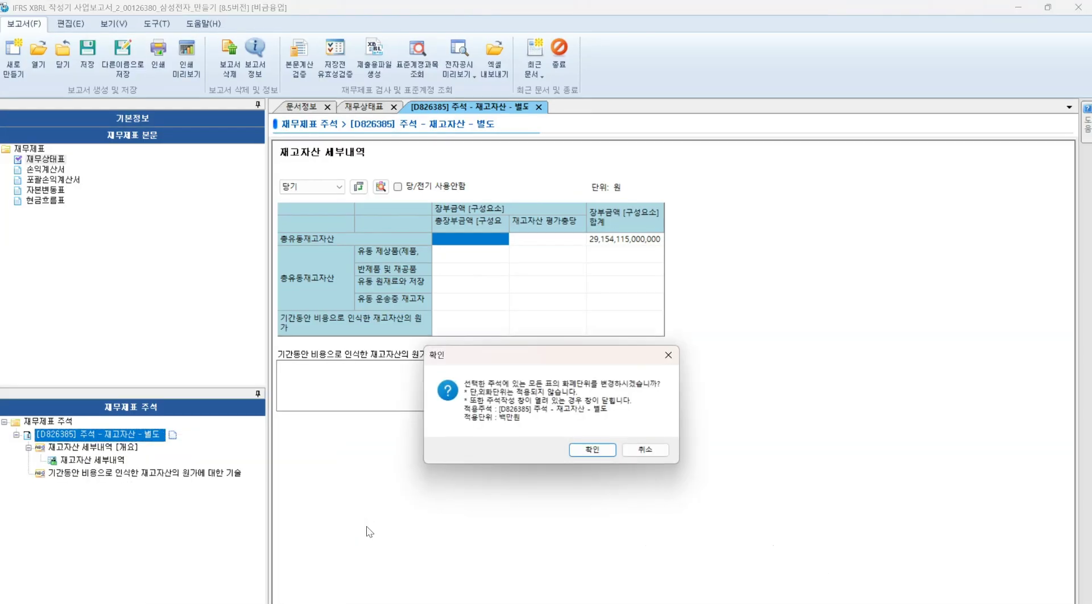
pyautogui.click(592, 450)
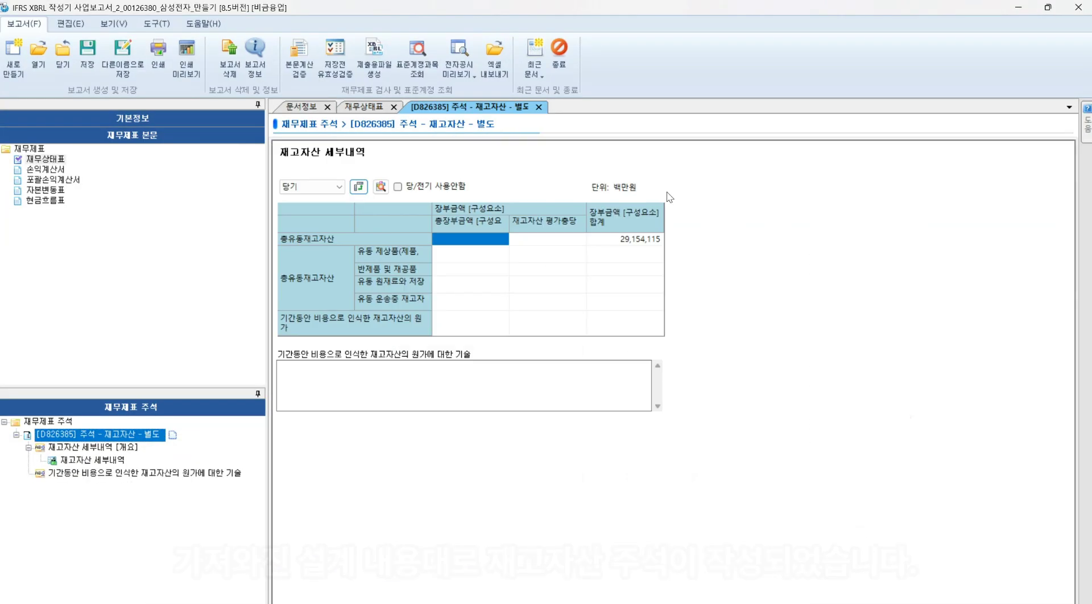